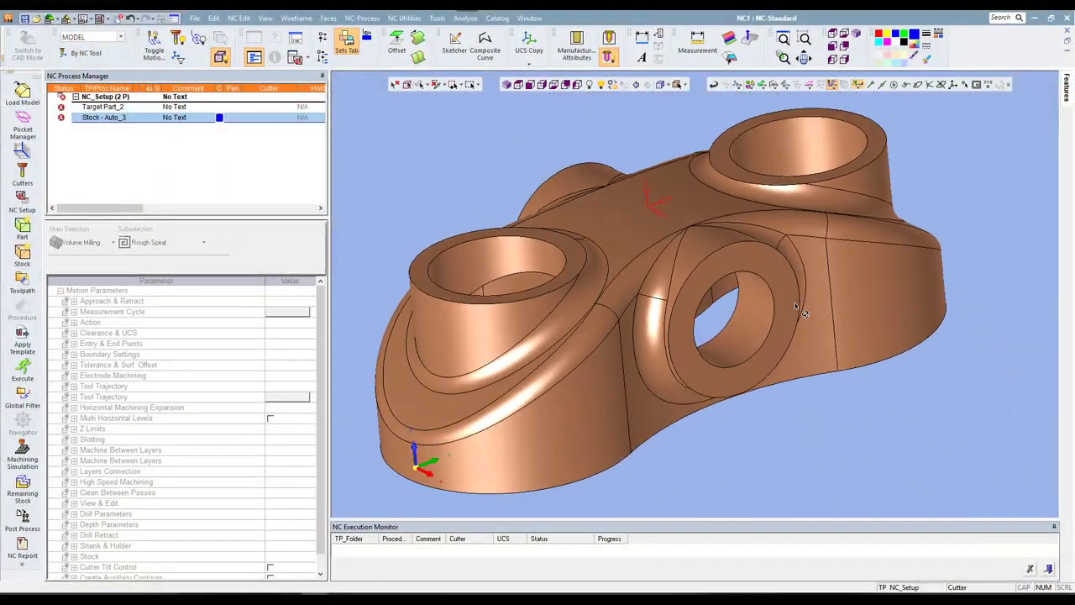
# Orbit the finished bracket, snap it to a standard view, then bring the other Cimatron window forward
pyautogui.moveTo(739, 255); pyautogui.dragTo(709, 244, button='middle')
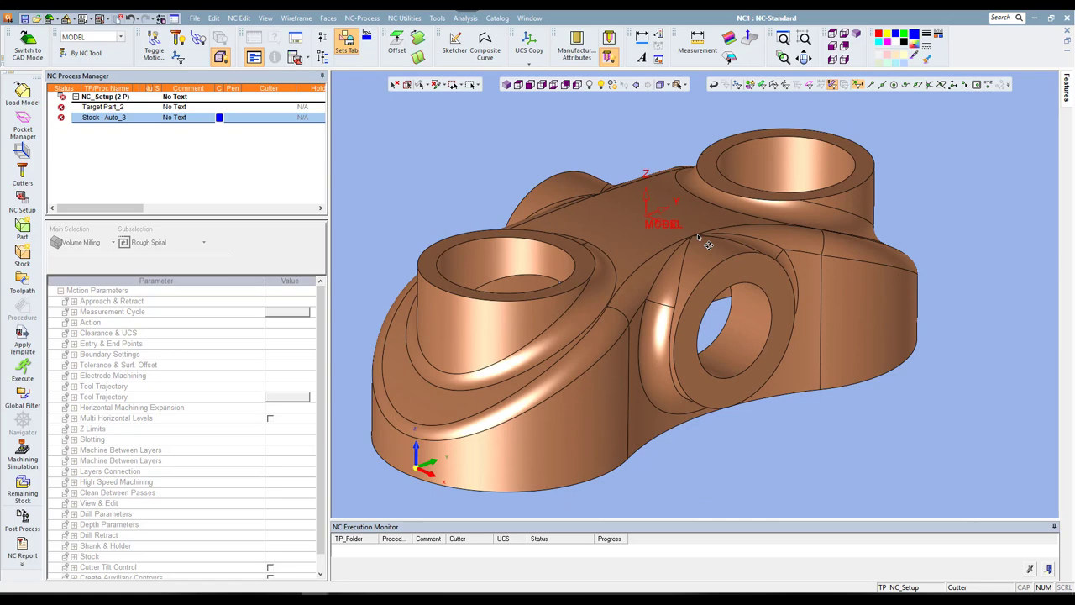
pyautogui.click(507, 84)
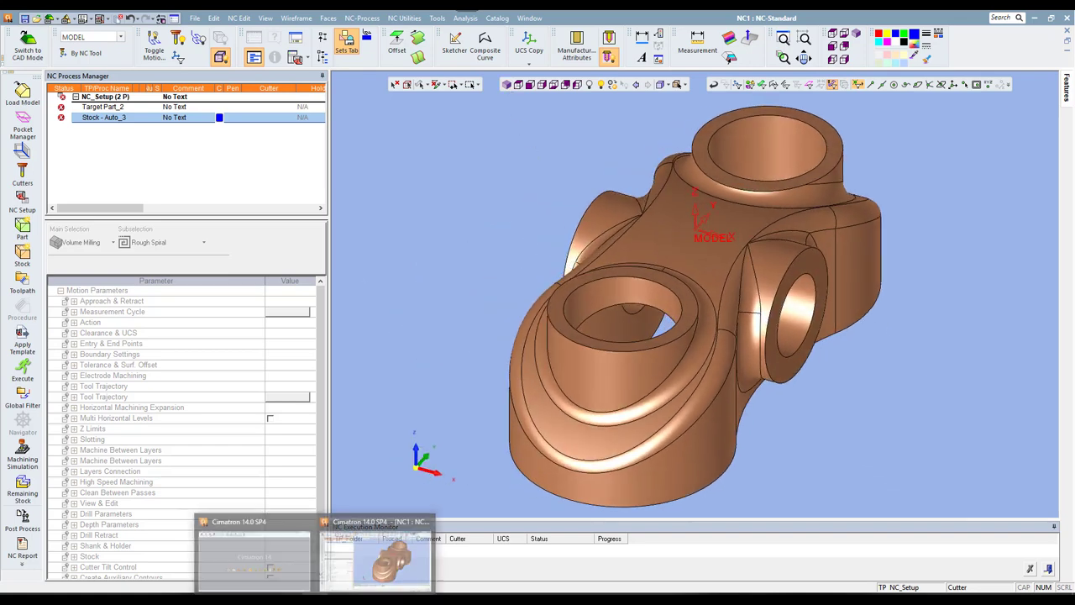
pyautogui.click(254, 555)
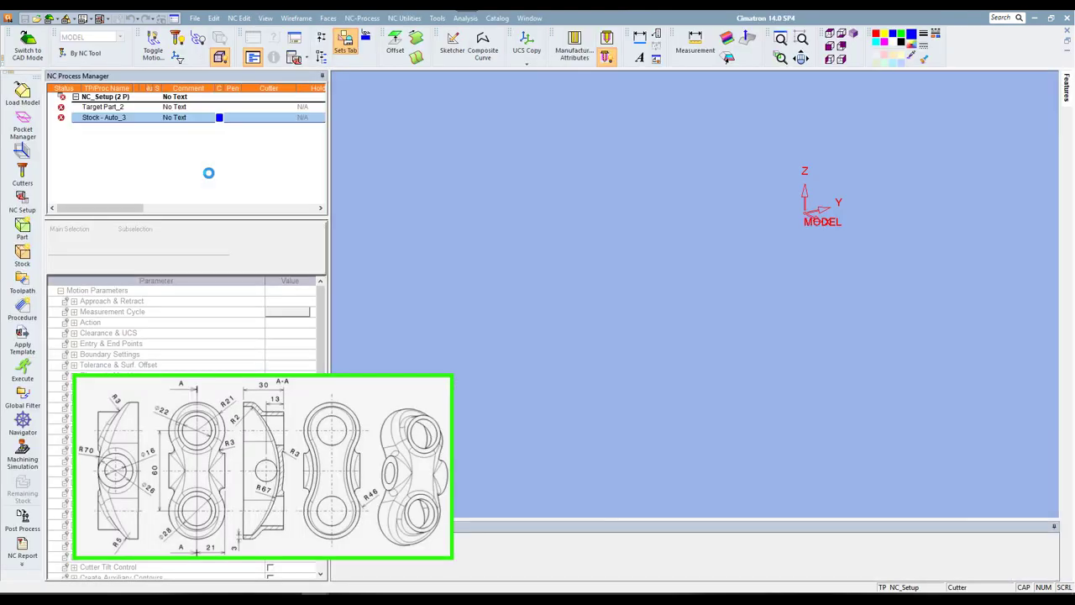
# Switch the empty document to CAD mode and start a top-view sketch on the XY plane
pyautogui.click(28, 44)
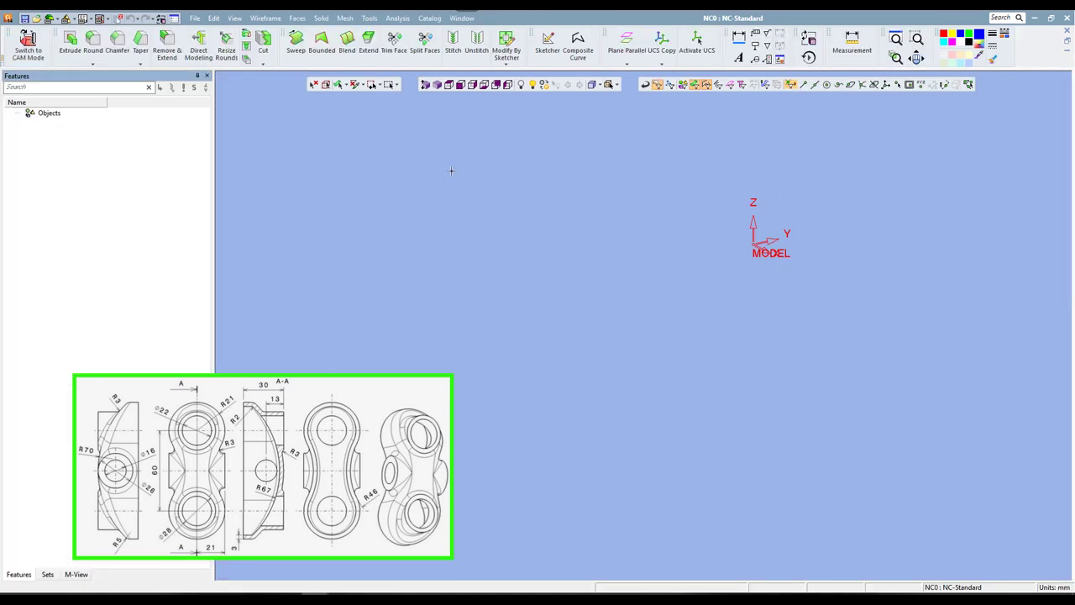
pyautogui.click(547, 43)
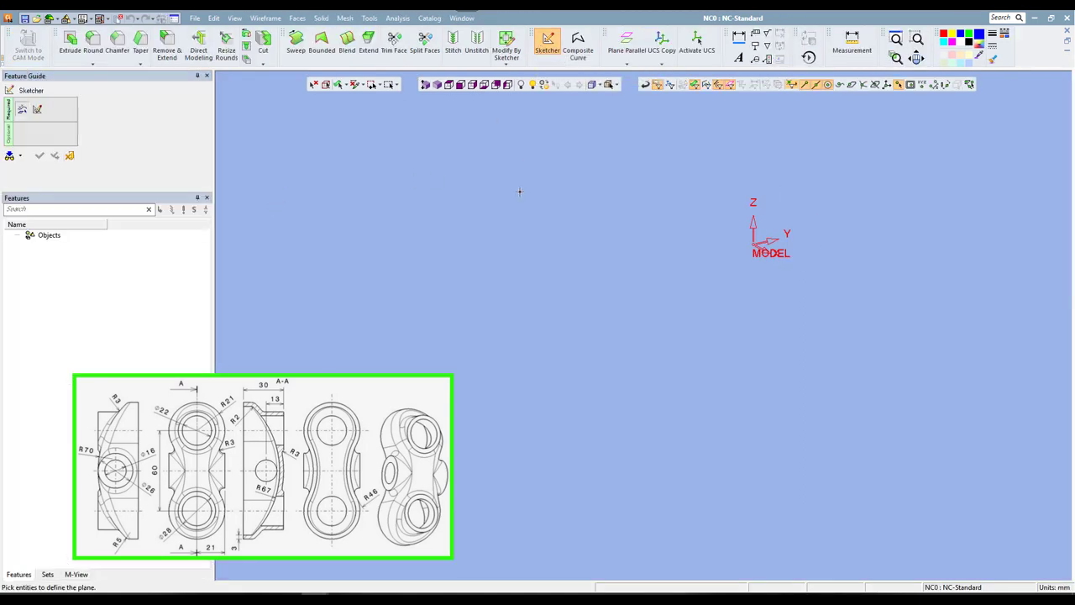
pyautogui.click(460, 85)
pyautogui.click(535, 183)
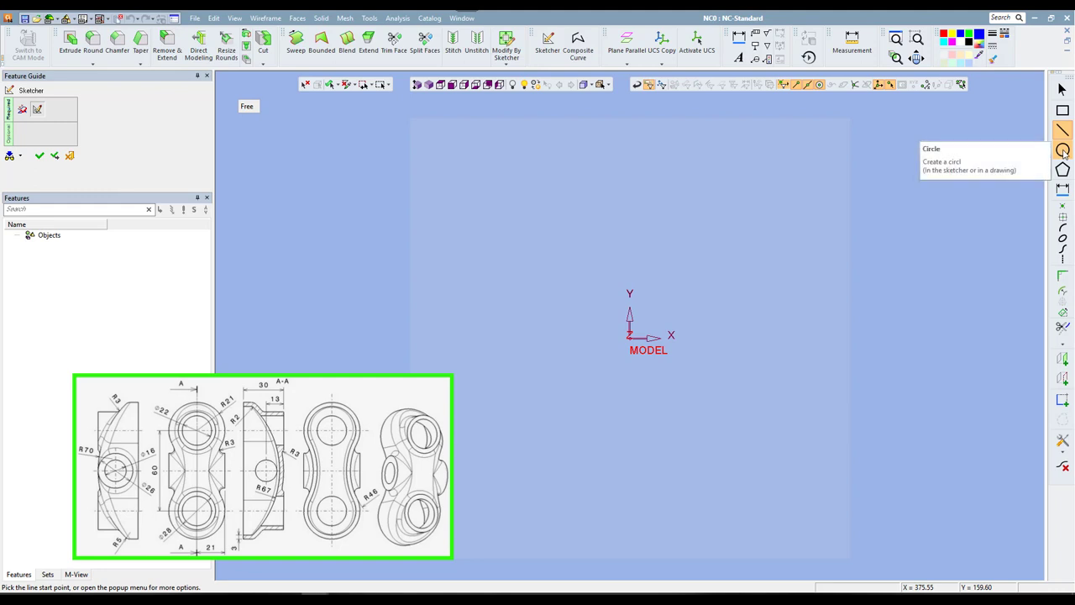
pyautogui.click(1064, 150)
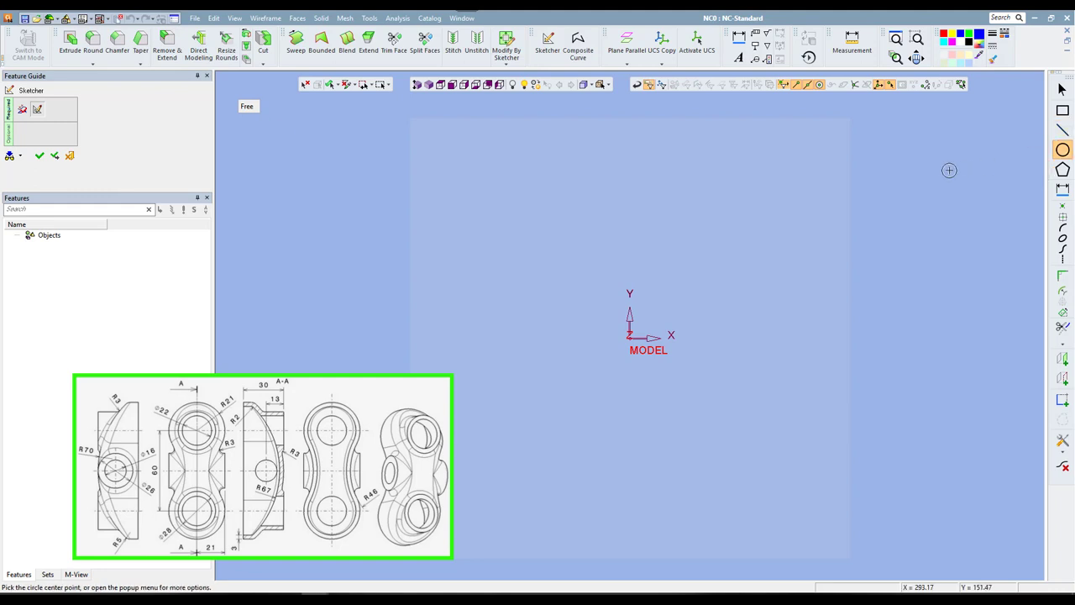
# Draw a circle on the Y axis with a mirrored twin across the X axis
pyautogui.click(1064, 261)
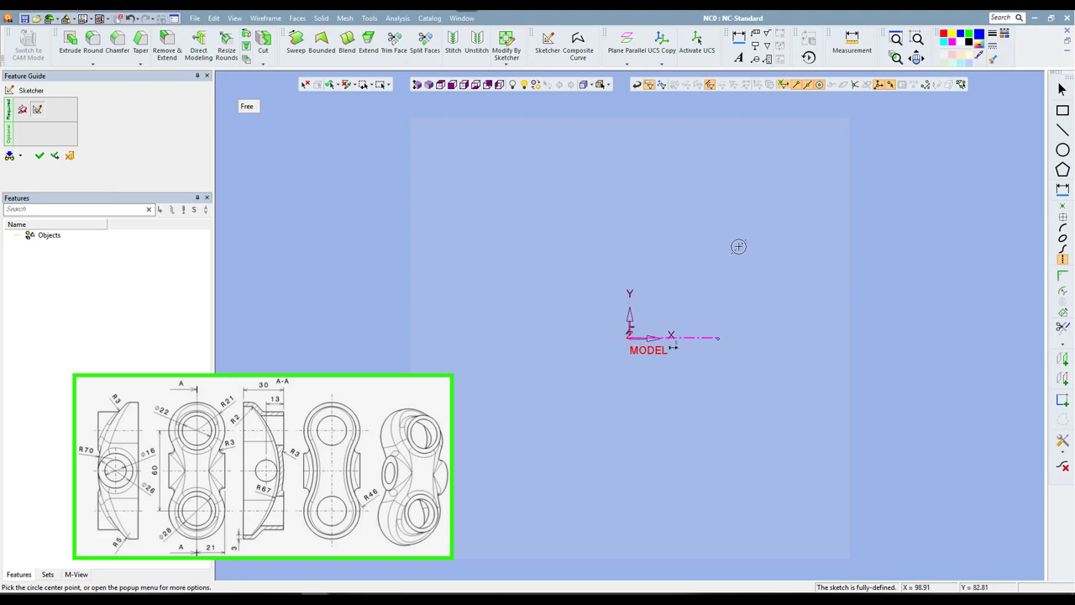
pyautogui.click(631, 277)
pyautogui.click(669, 216)
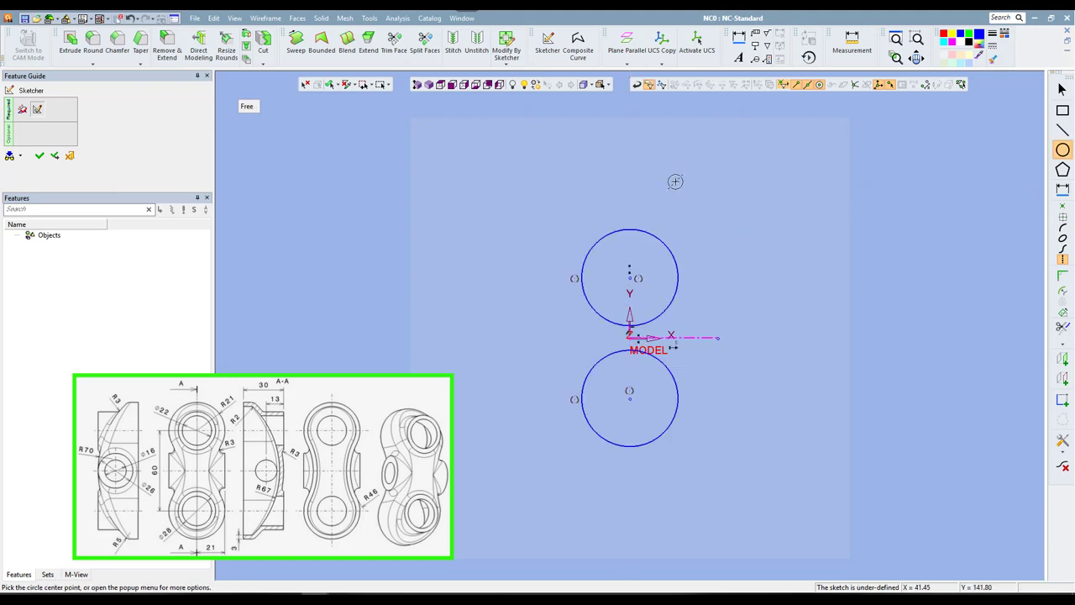
# Dimension the circles to Ø42 with centres 30 mm from the X axis
pyautogui.rightClick(673, 180)
pyautogui.click(710, 288)
pyautogui.click(670, 250)
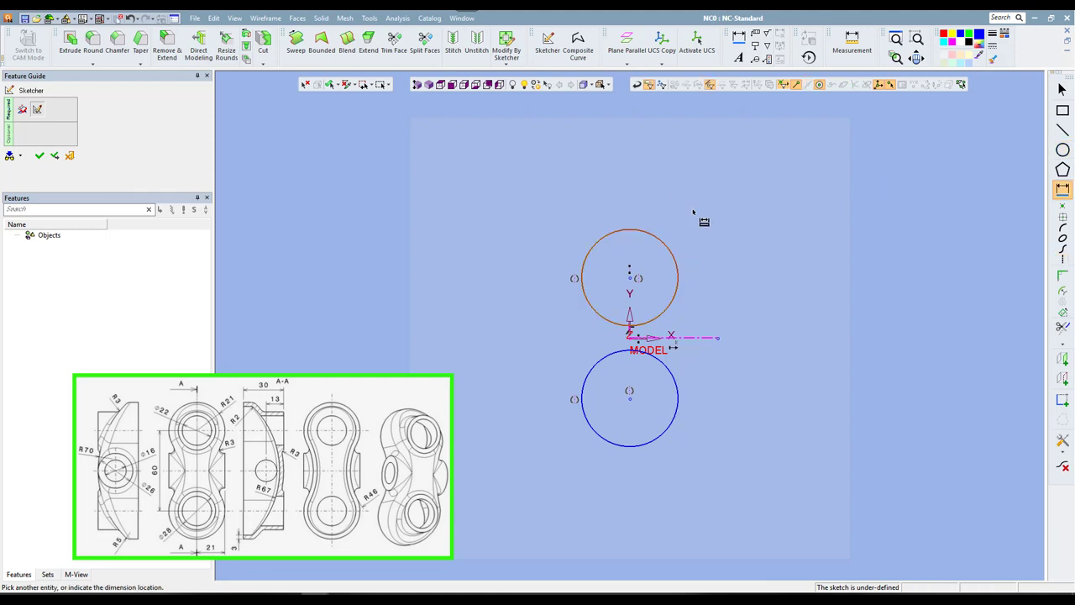
pyautogui.write('21')
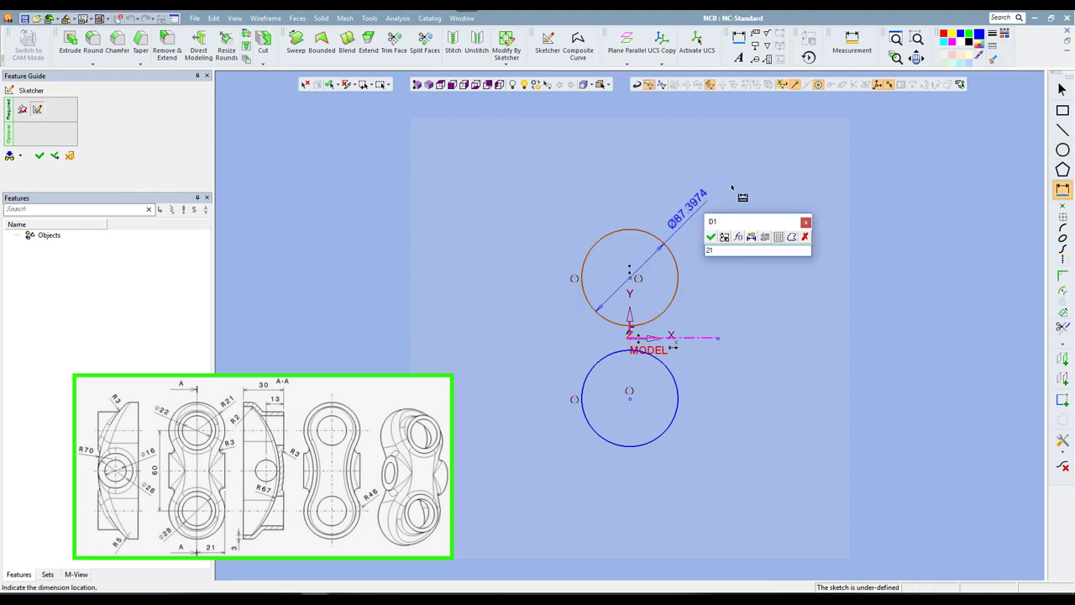
pyautogui.press('Return')
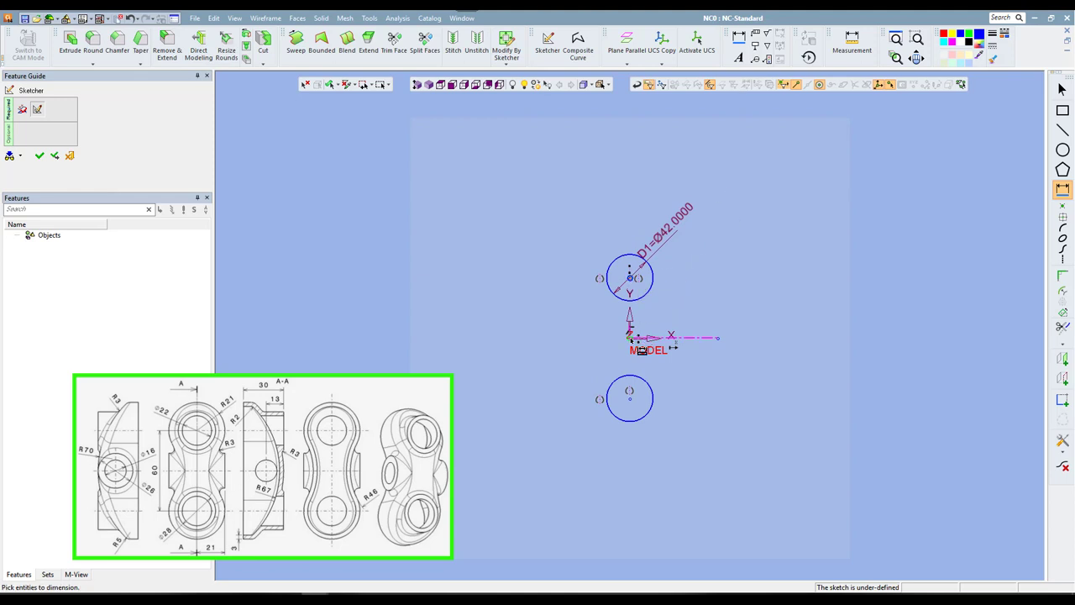
pyautogui.click(630, 337)
pyautogui.click(584, 324)
pyautogui.write('30')
pyautogui.press('Return')
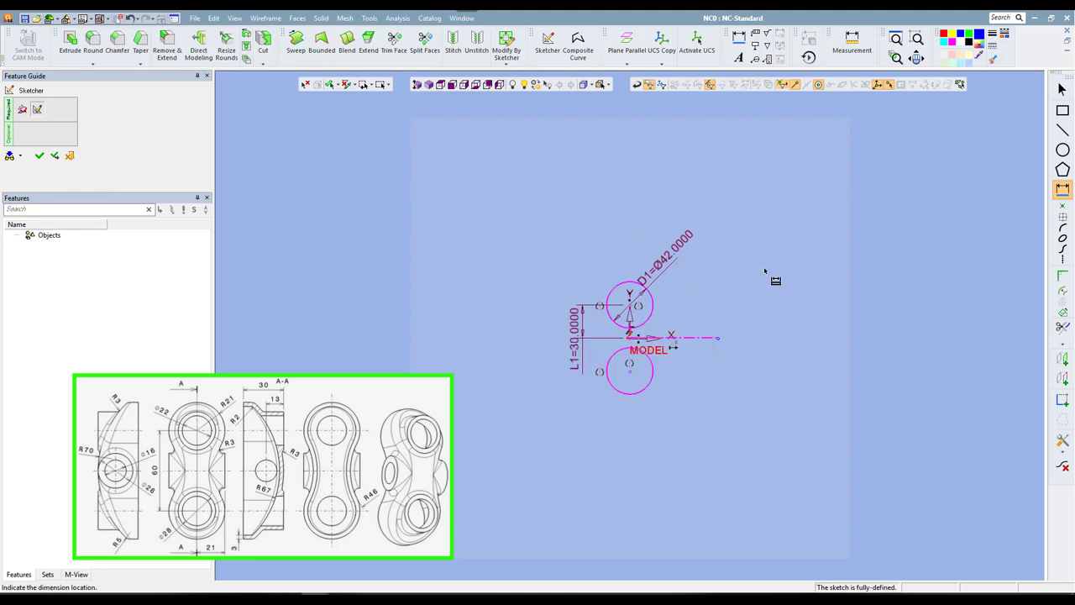
pyautogui.scroll(3, 655, 344)
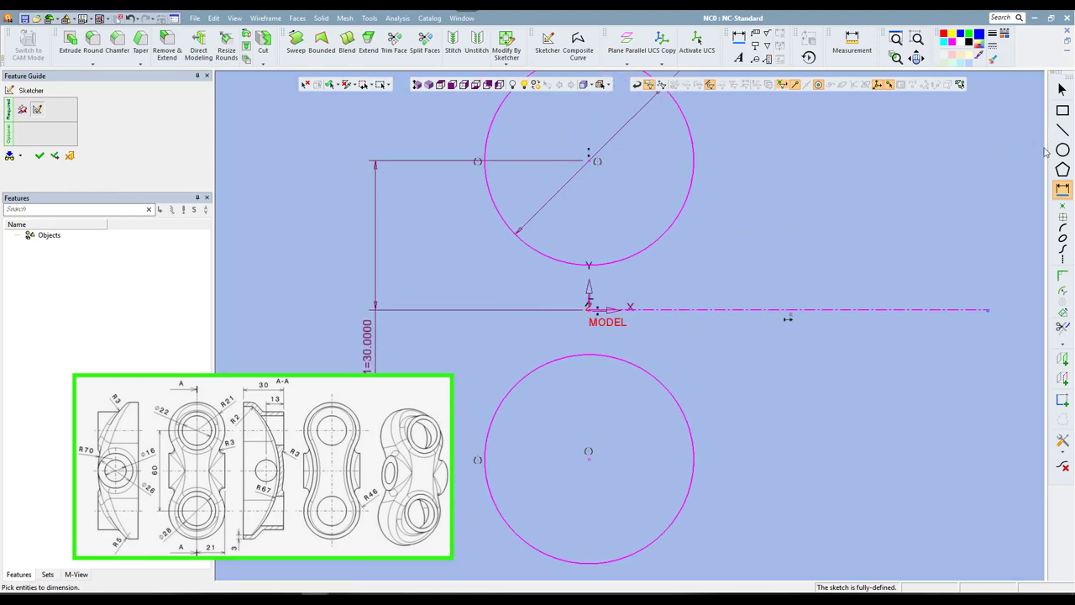
# Draw large arcs tangent to both the upper and lower circles on each side
pyautogui.click(1062, 262)
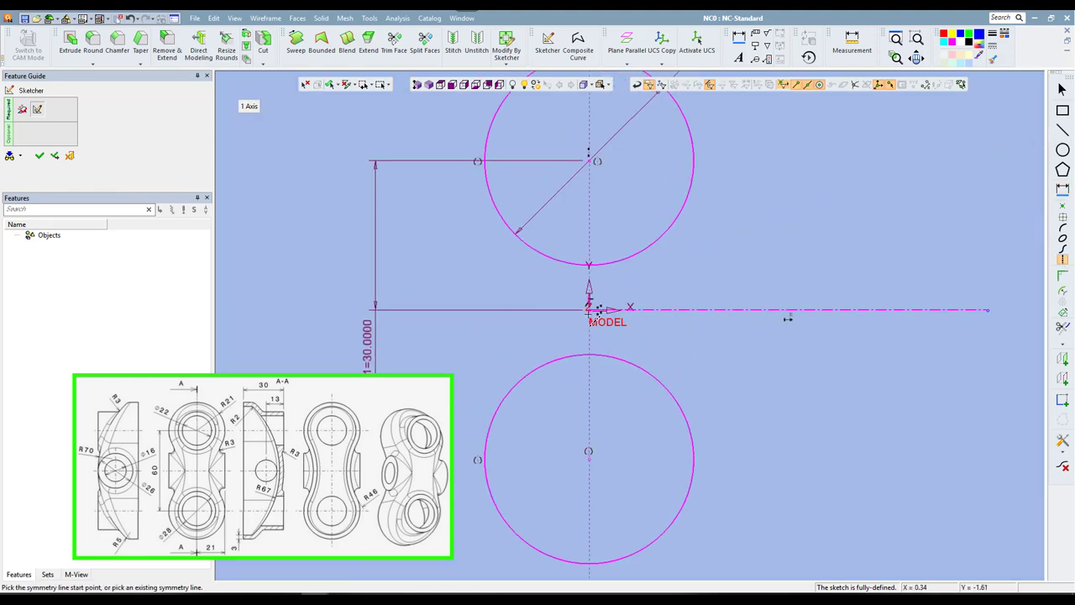
pyautogui.press('l')
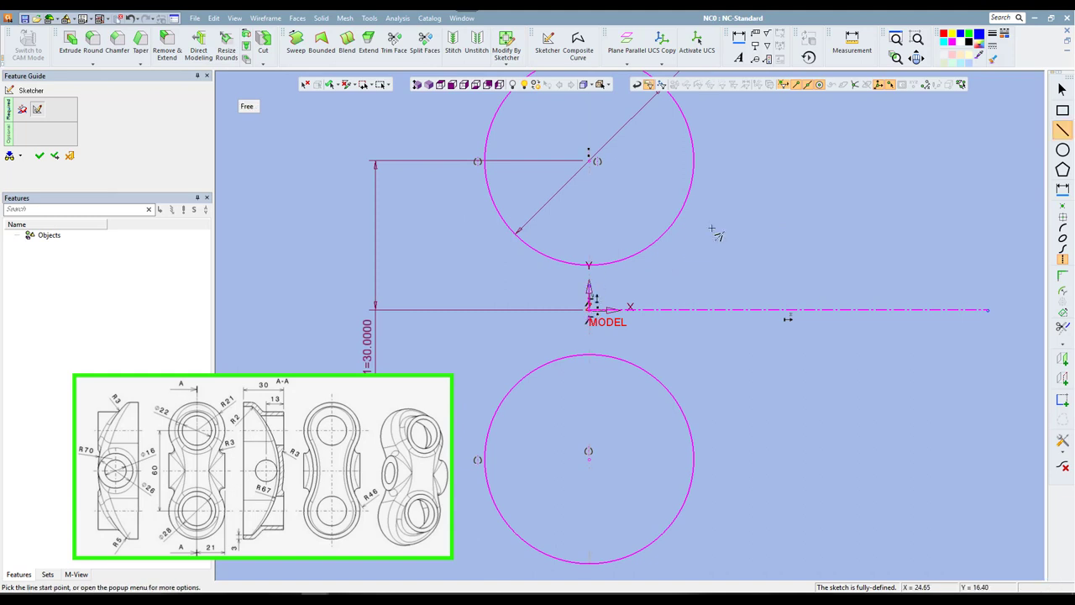
pyautogui.rightClick(735, 199)
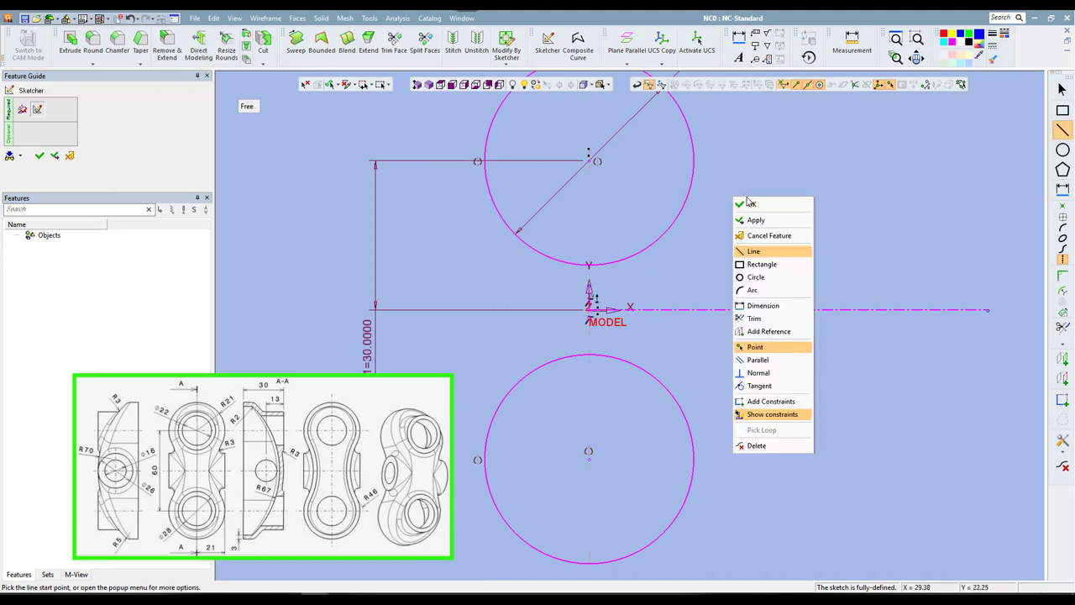
pyautogui.click(764, 291)
pyautogui.rightClick(794, 178)
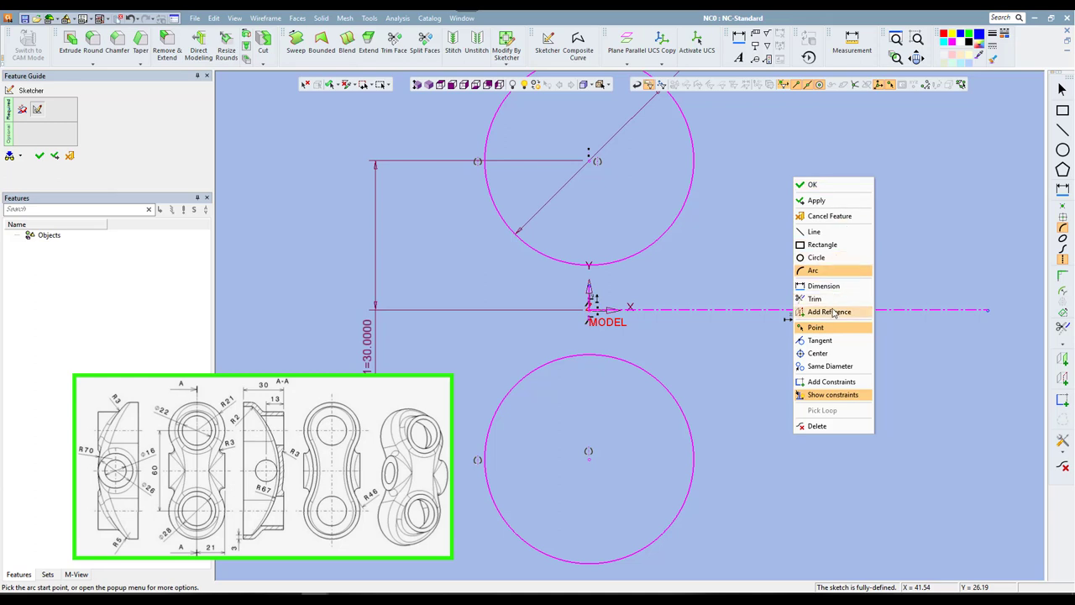
pyautogui.click(819, 341)
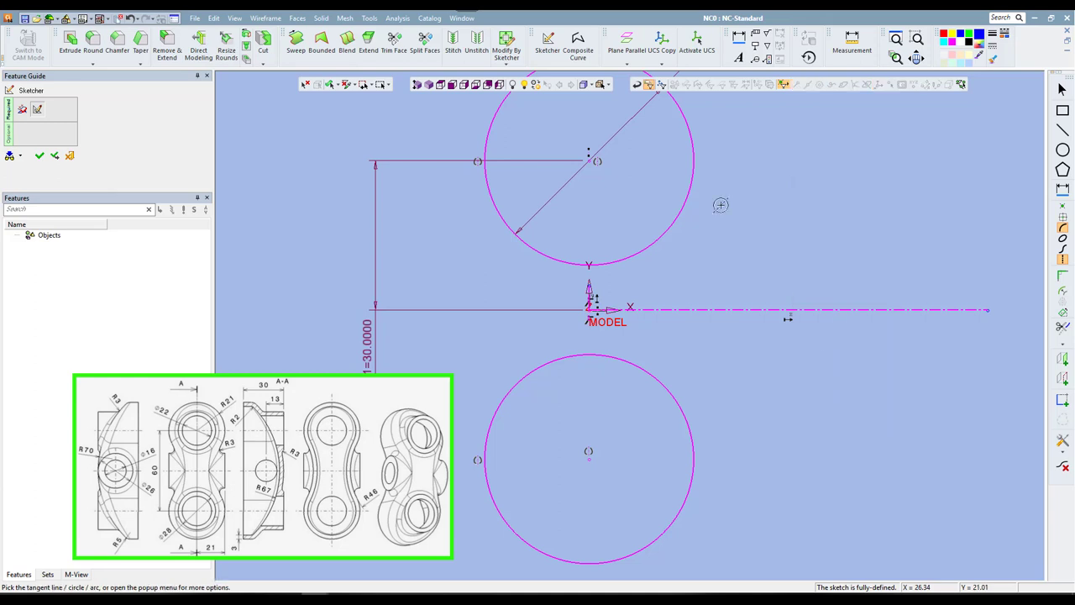
pyautogui.click(690, 194)
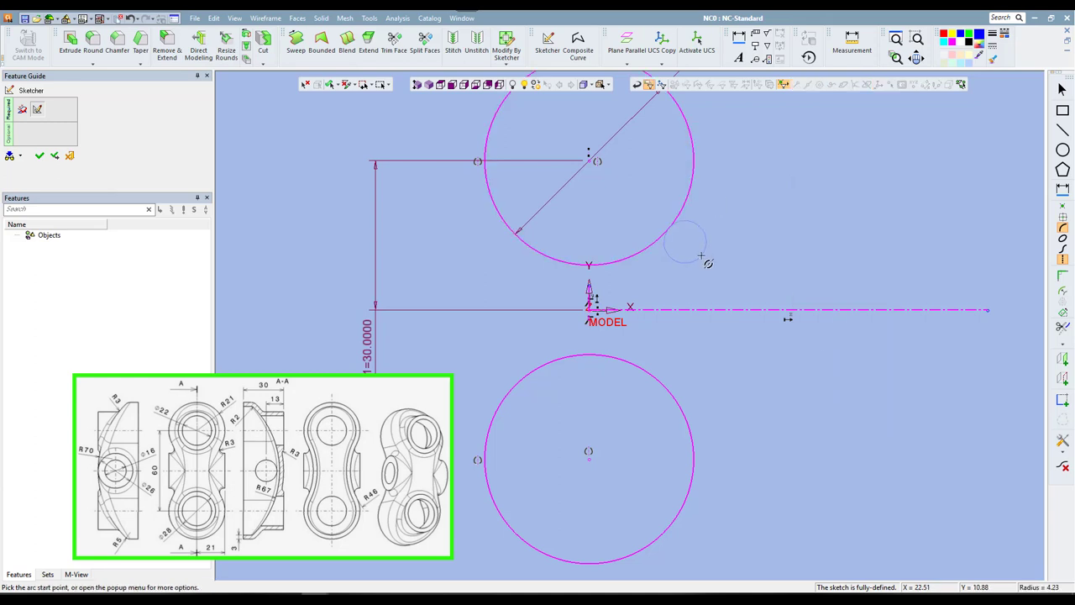
pyautogui.rightClick(698, 253)
pyautogui.click(744, 423)
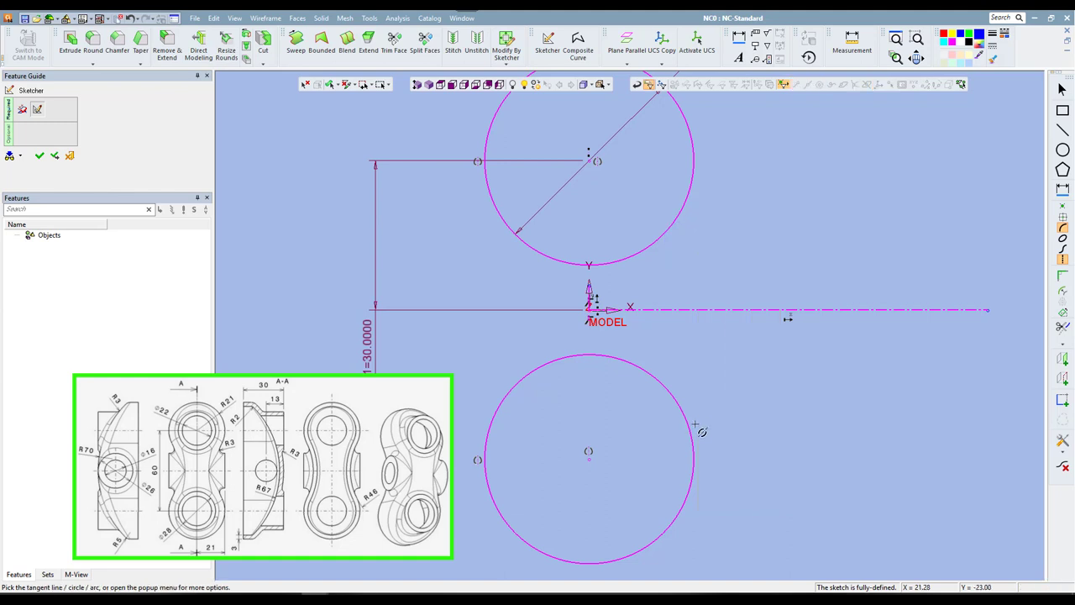
pyautogui.click(690, 425)
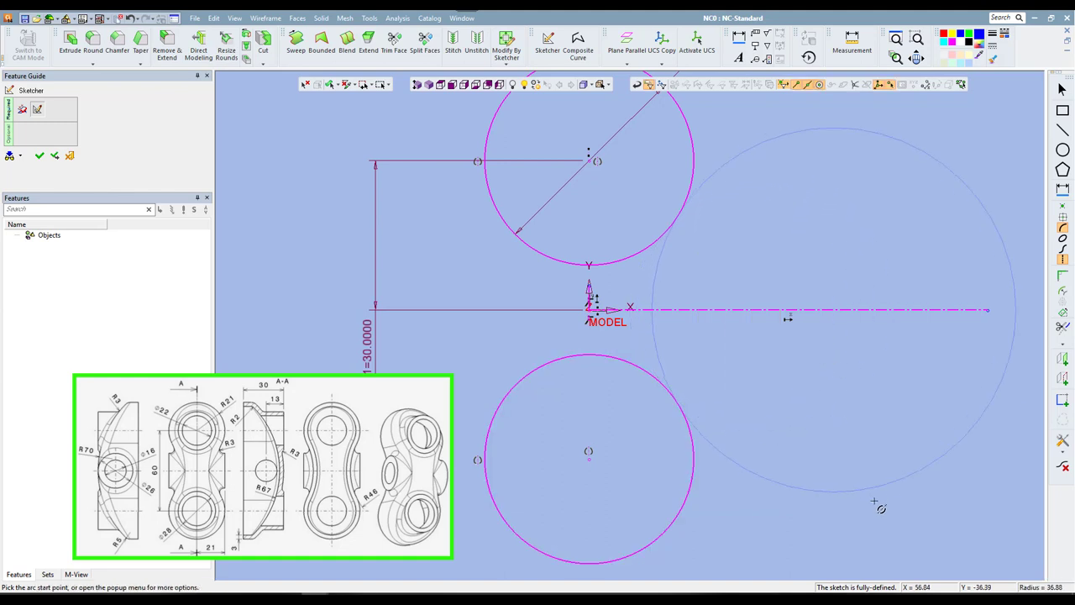
pyautogui.click(891, 544)
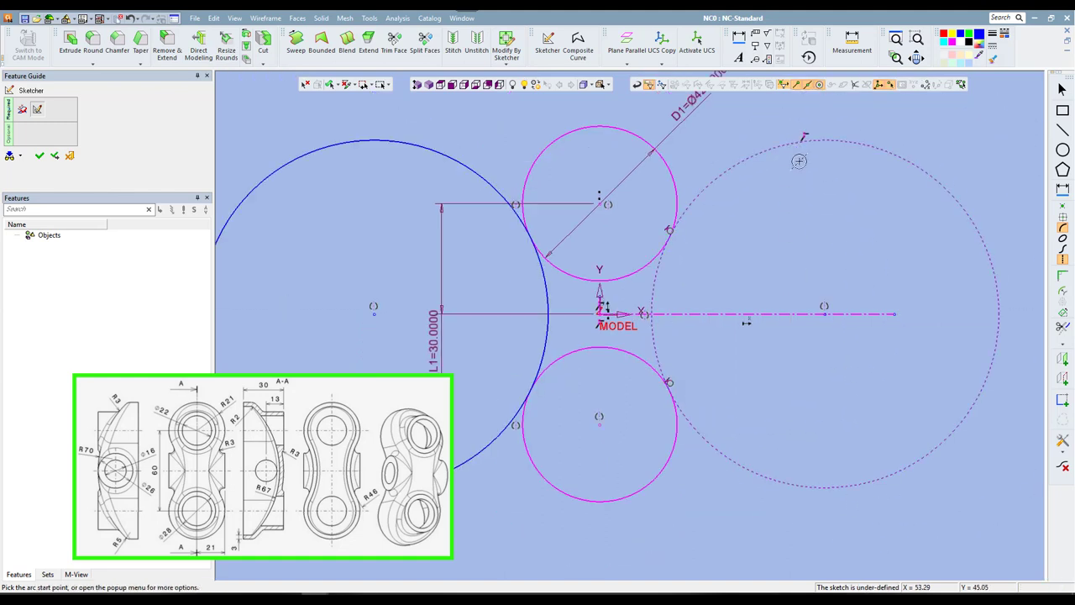
# Dimension the large side circles to Ø92
pyautogui.rightClick(798, 193)
pyautogui.click(829, 301)
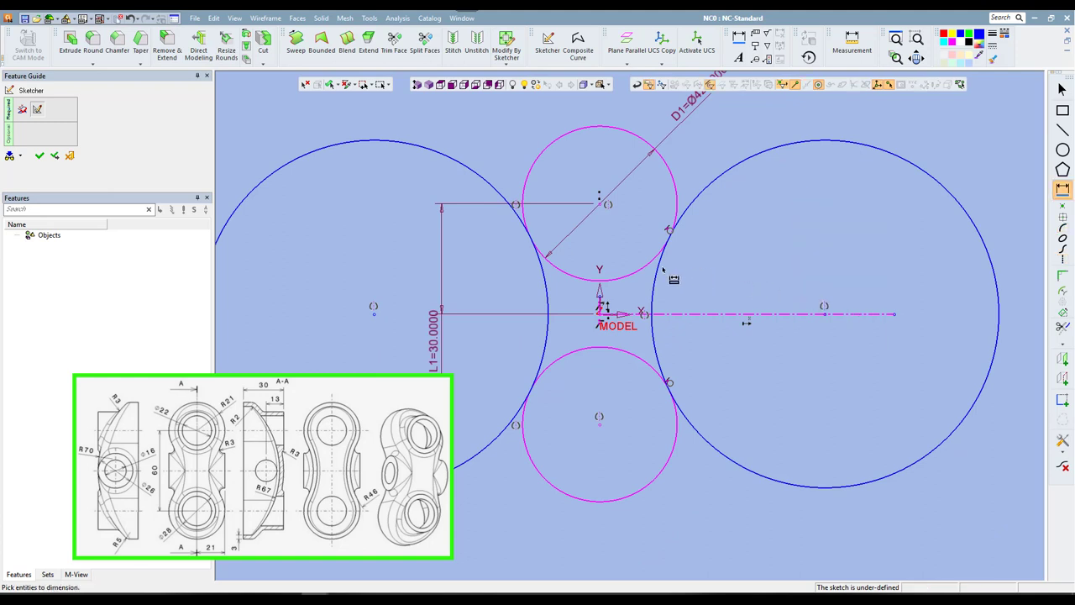
pyautogui.click(664, 270)
pyautogui.click(733, 260)
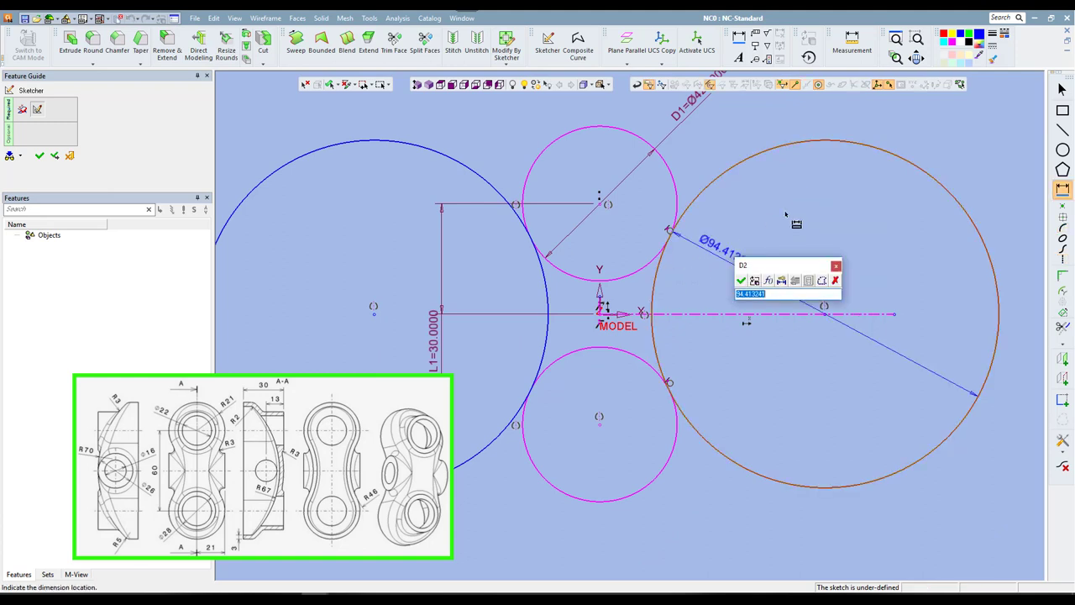
pyautogui.write('46*2')
pyautogui.press('Return')
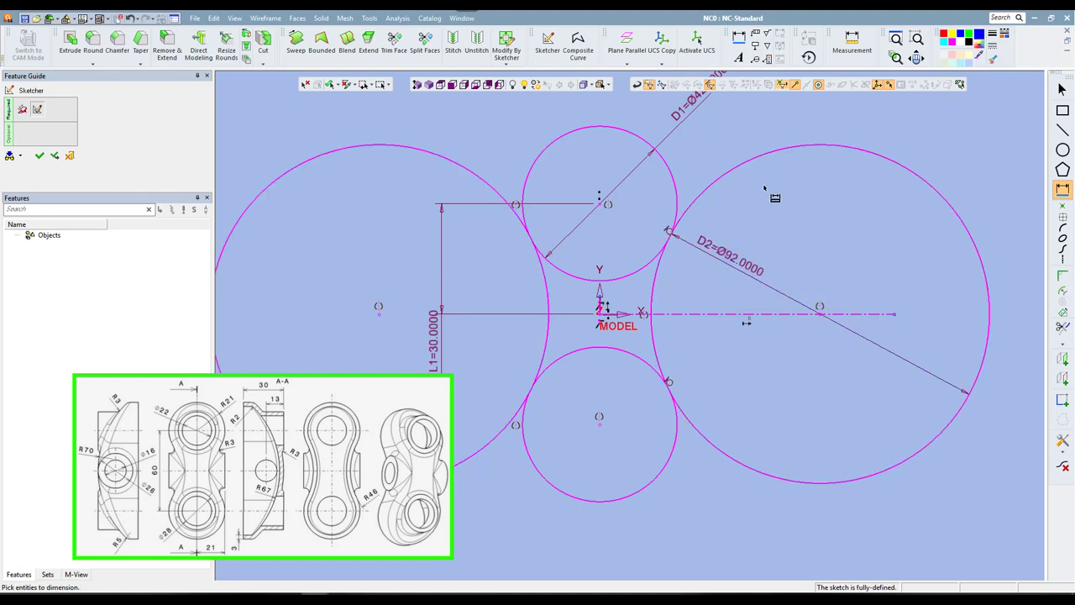
# Trim the circles into a closed waisted outline and finish the sketch as Sketcher12
pyautogui.rightClick(762, 198)
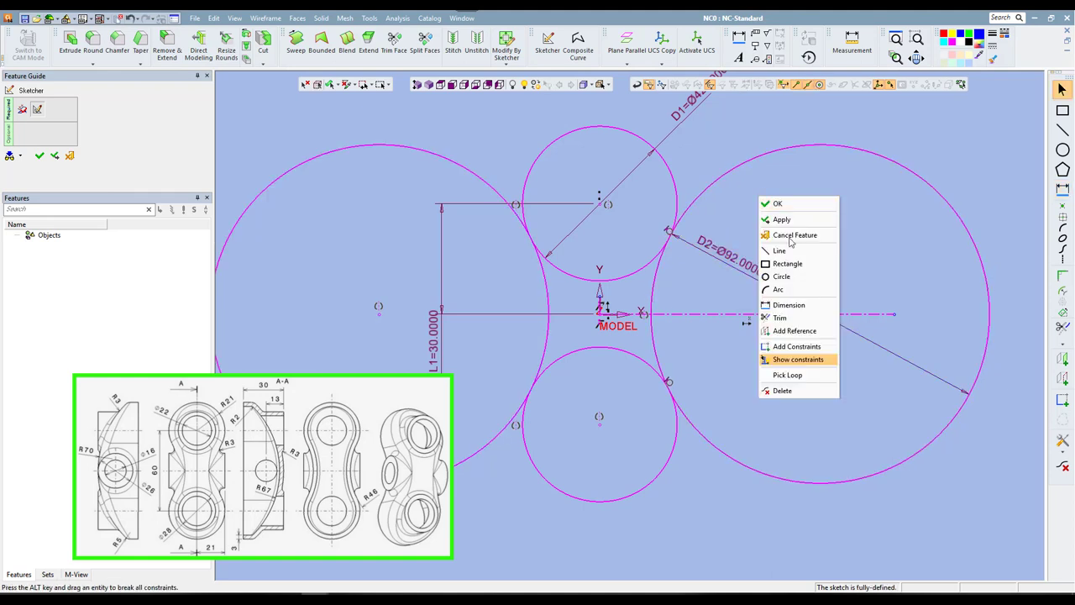
pyautogui.click(788, 318)
pyautogui.click(792, 149)
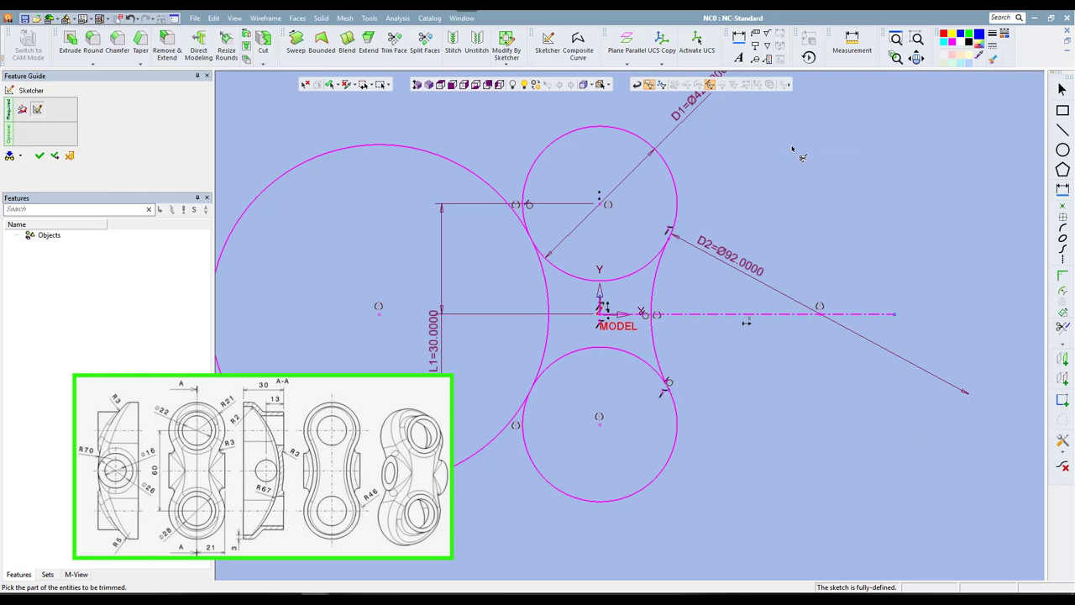
pyautogui.click(480, 180)
pyautogui.click(572, 275)
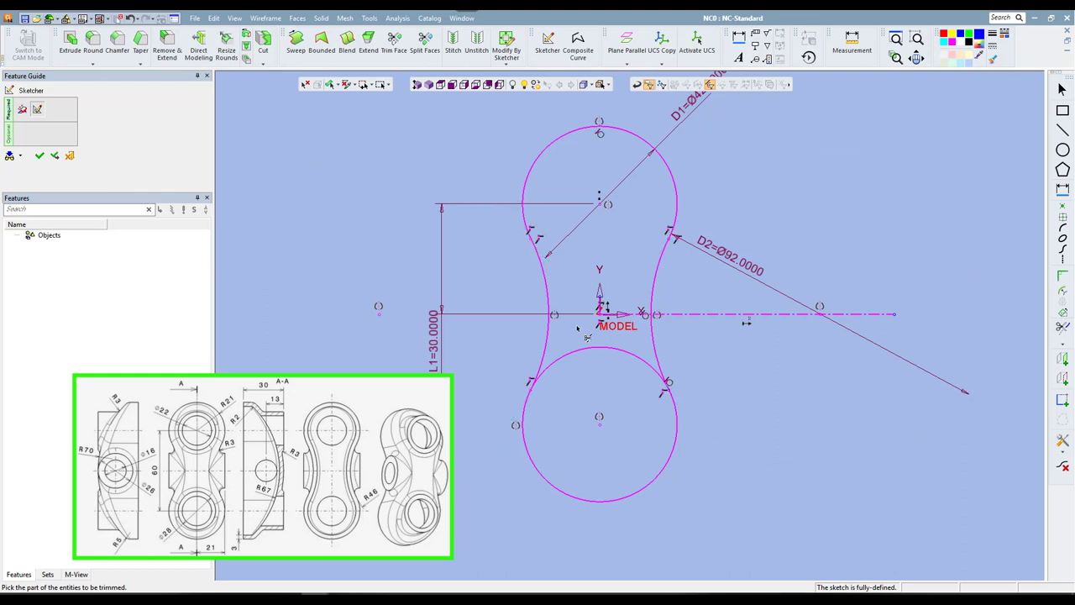
pyautogui.click(579, 349)
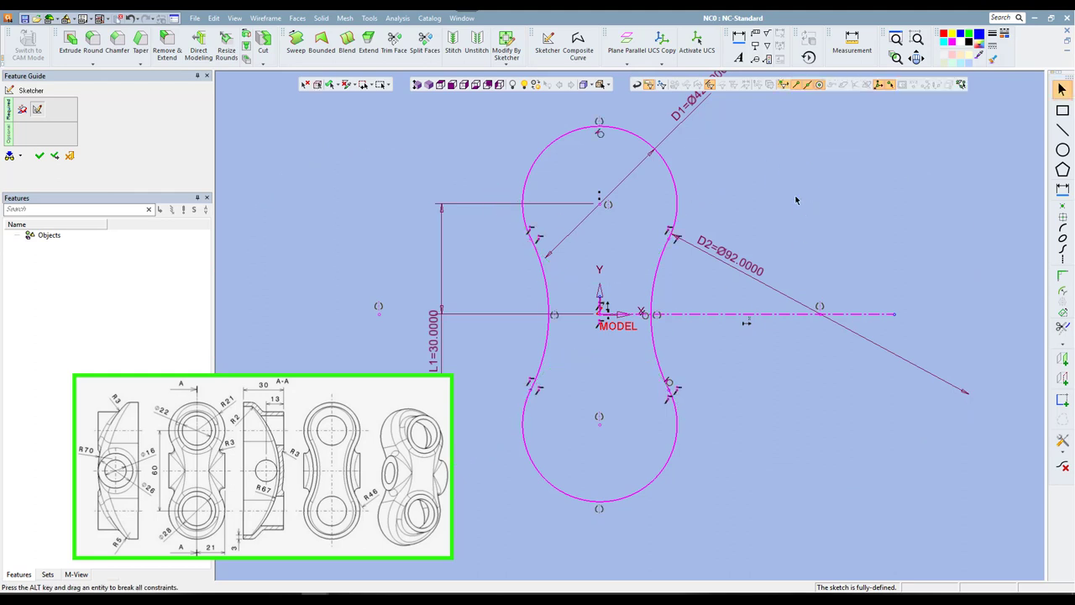
pyautogui.rightClick(803, 205)
pyautogui.click(809, 201)
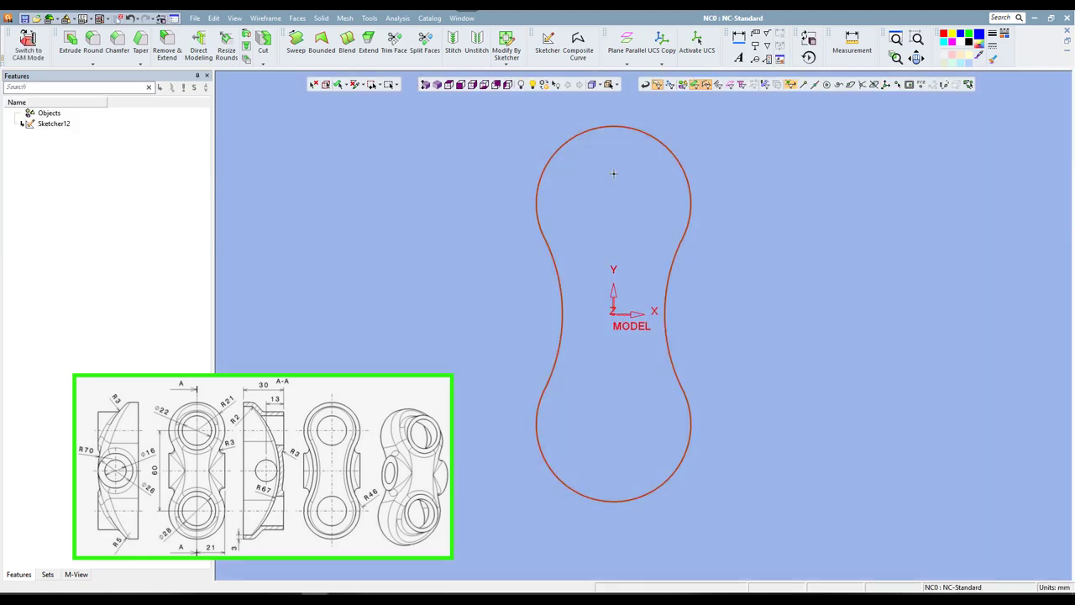
# Extrude Sketcher12 downward by 30 mm into a solid block
pyautogui.click(449, 85)
pyautogui.rightClick(432, 151)
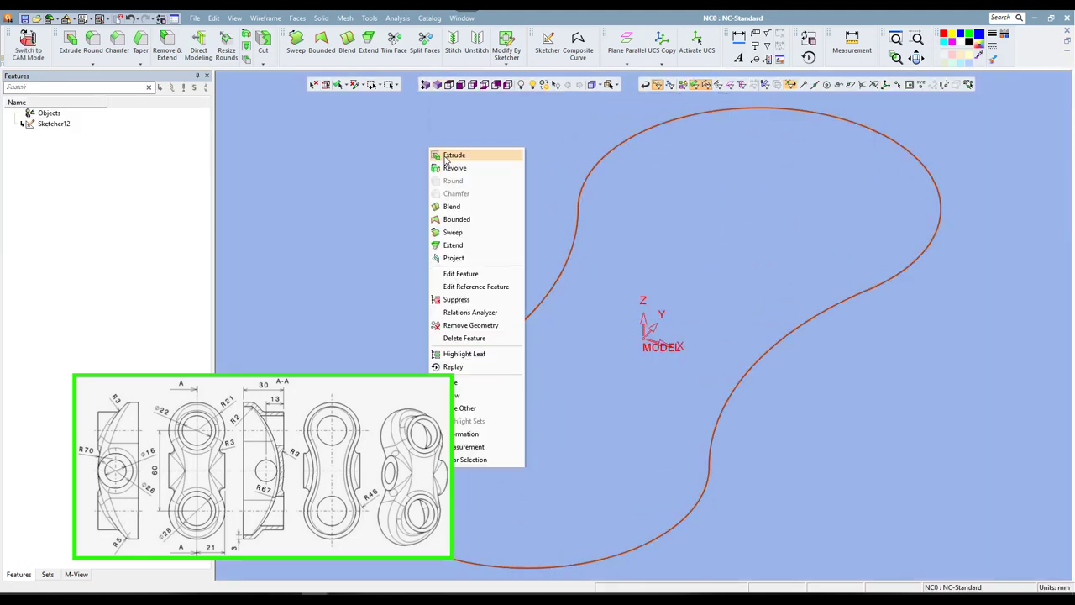
pyautogui.click(447, 156)
pyautogui.click(644, 319)
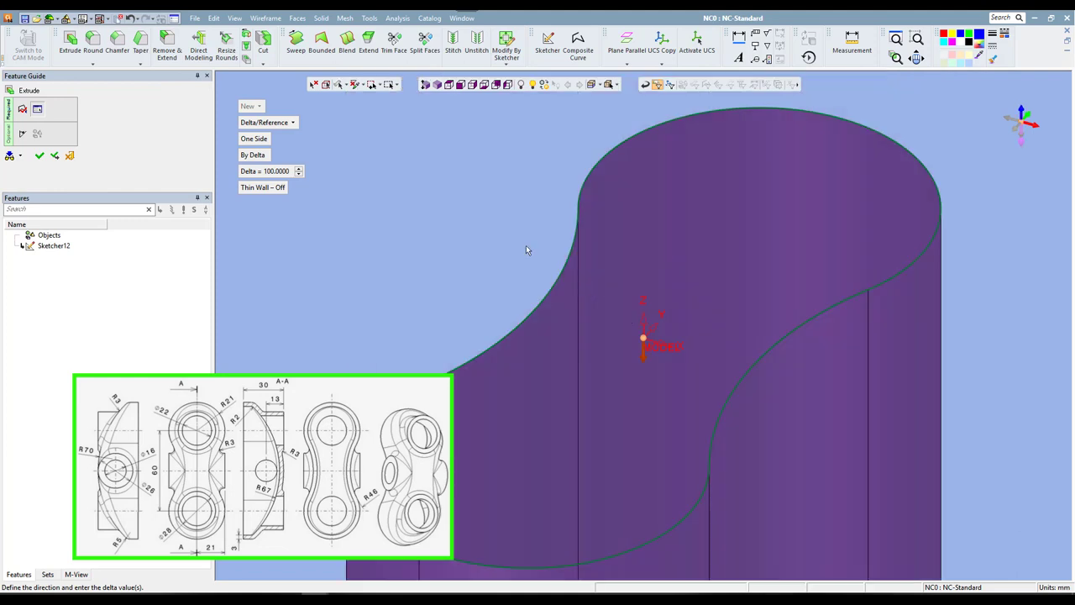
pyautogui.click(438, 85)
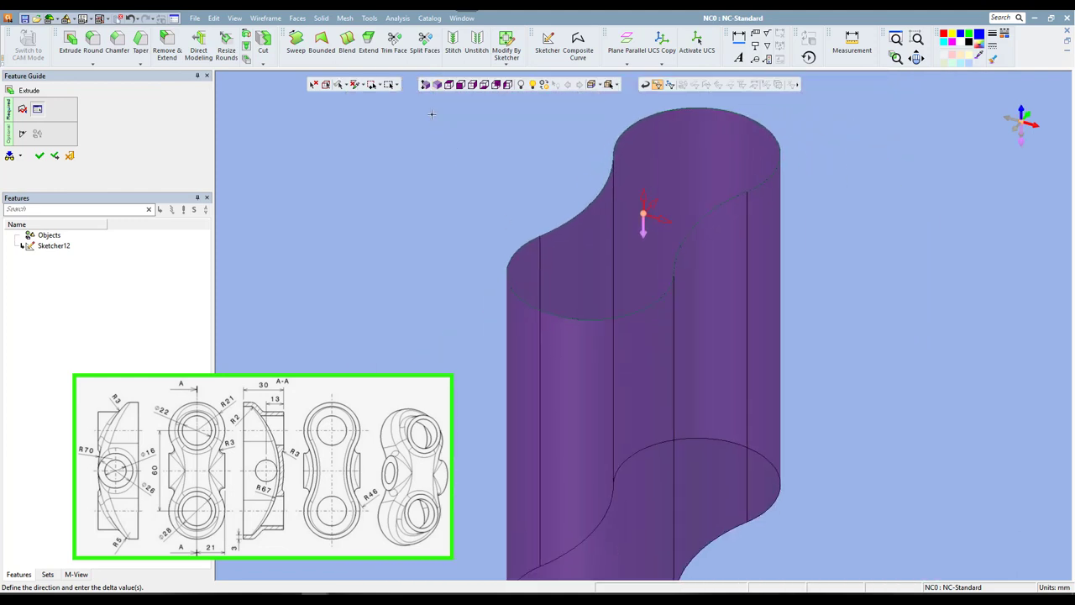
pyautogui.click(265, 171)
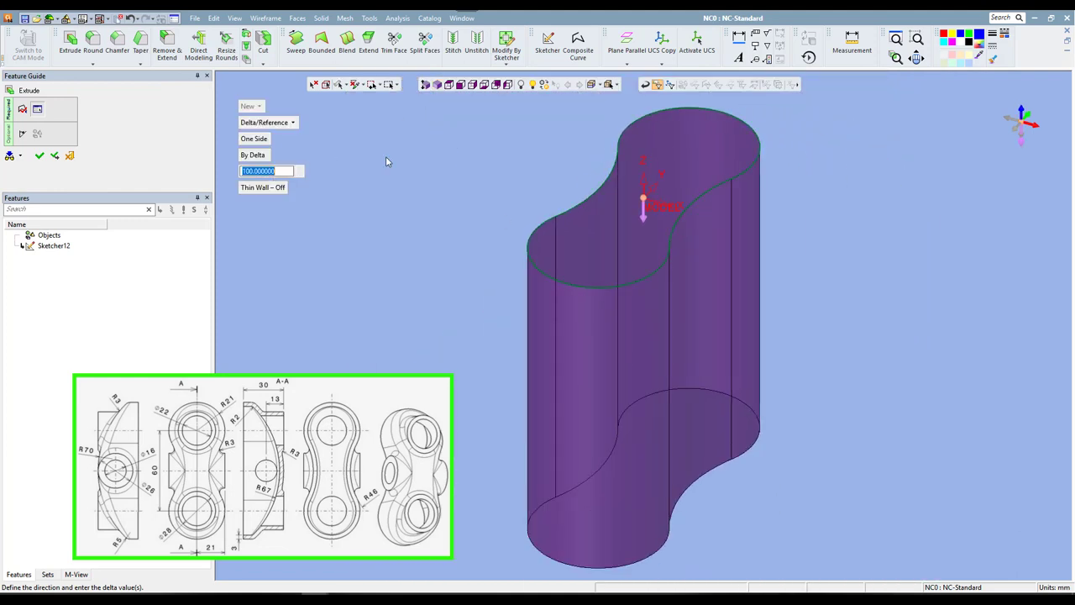
pyautogui.write('30')
pyautogui.press('Return')
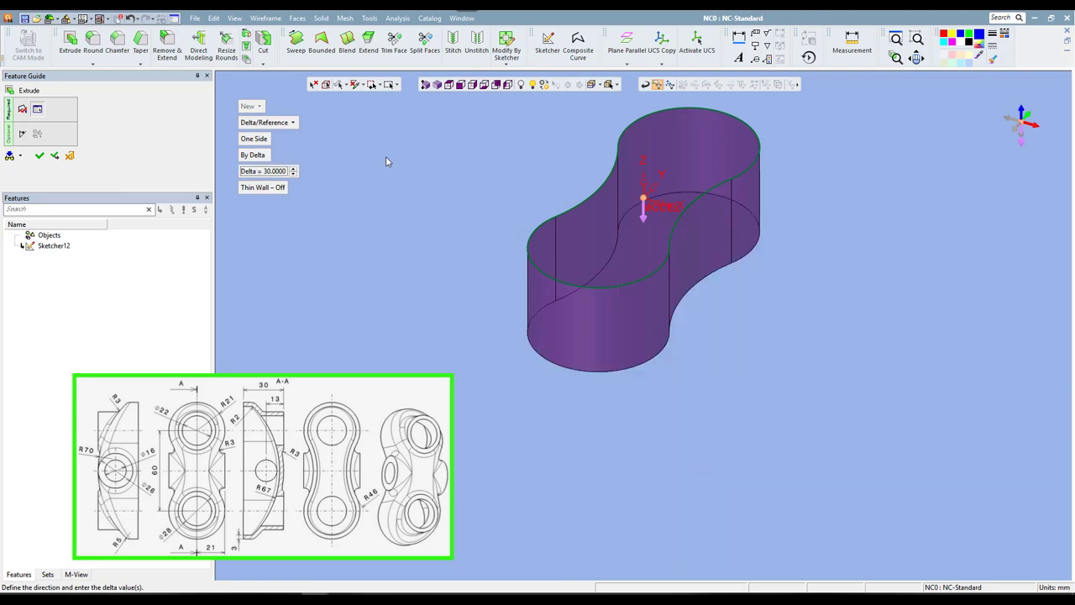
pyautogui.rightClick(505, 186)
pyautogui.click(505, 189)
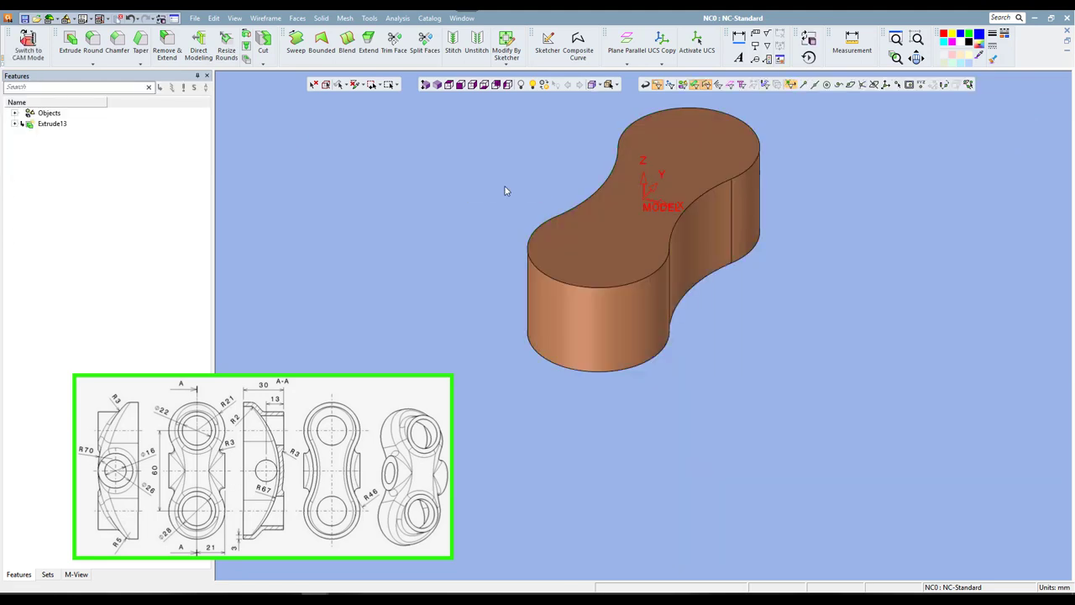
# Start a sketch on the front plane and draw a radius-70 circle below the model
pyautogui.click(547, 43)
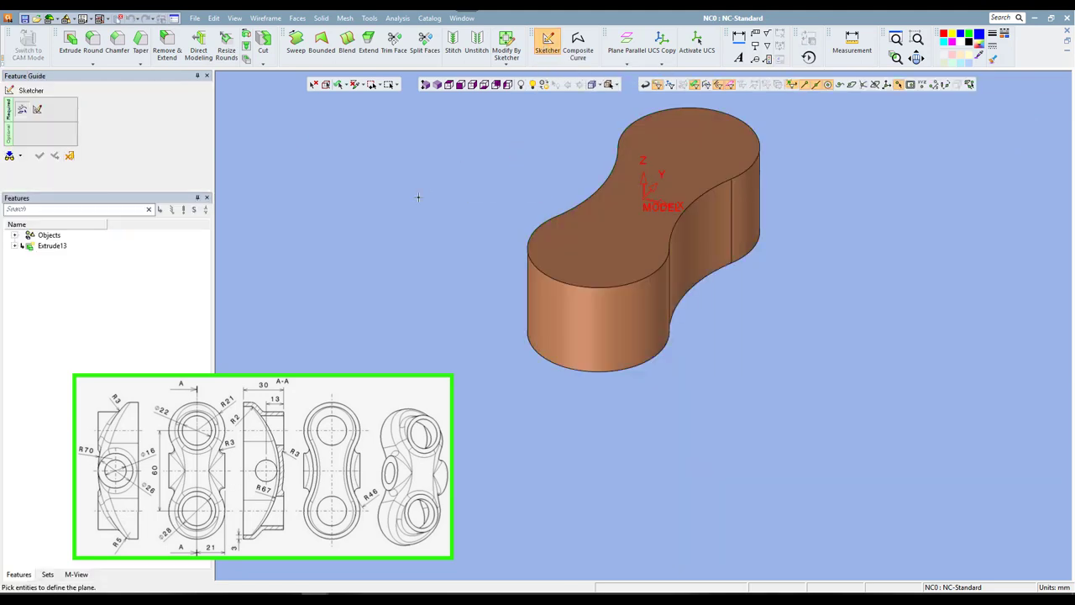
pyautogui.click(654, 185)
pyautogui.click(463, 85)
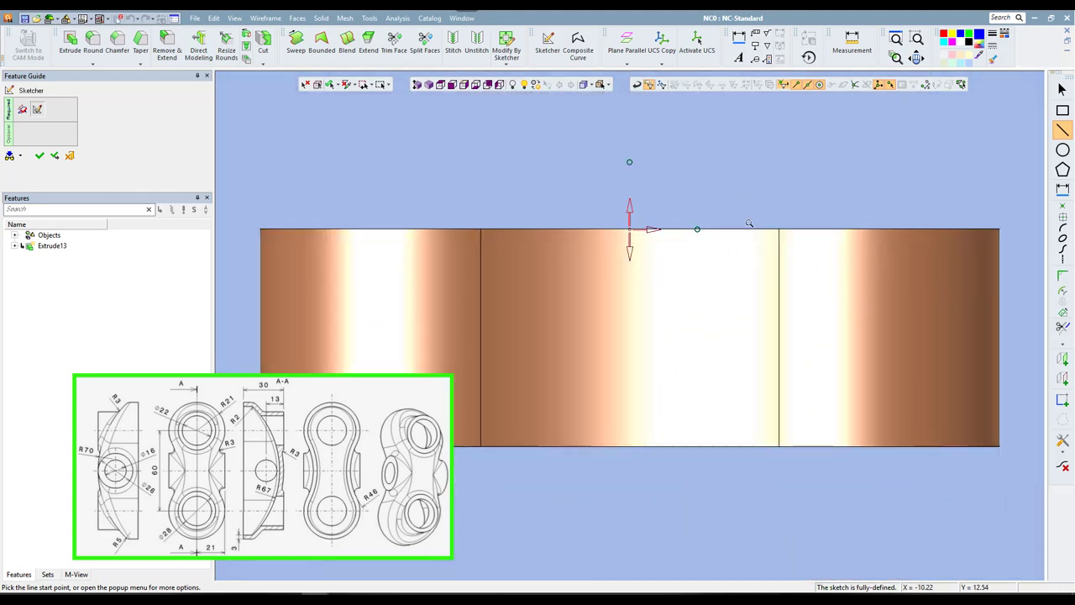
pyautogui.click(1062, 149)
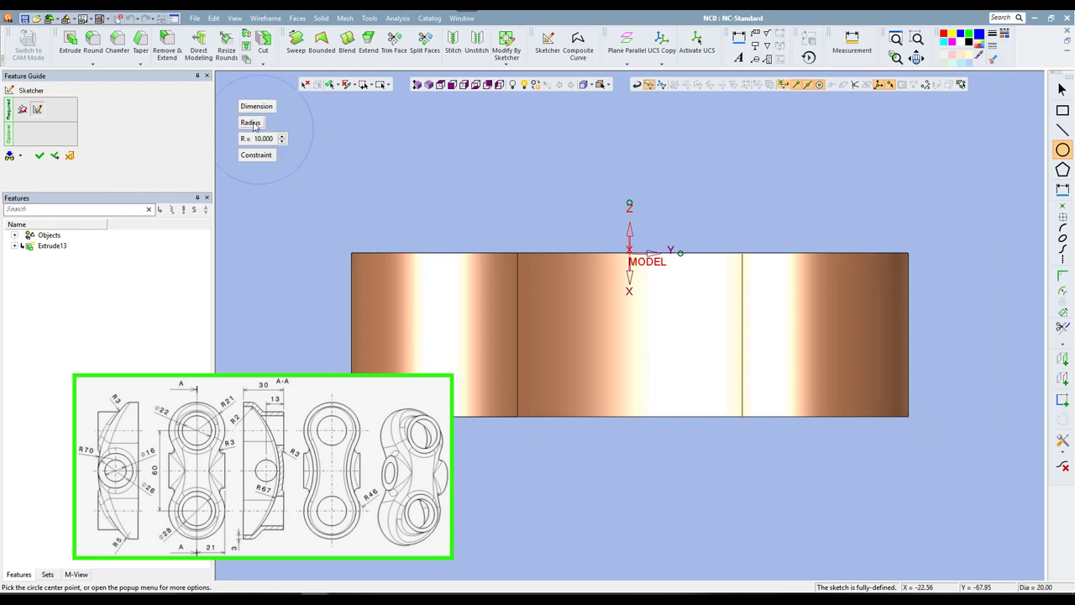
pyautogui.click(252, 124)
pyautogui.doubleClick(261, 140)
pyautogui.write('7')
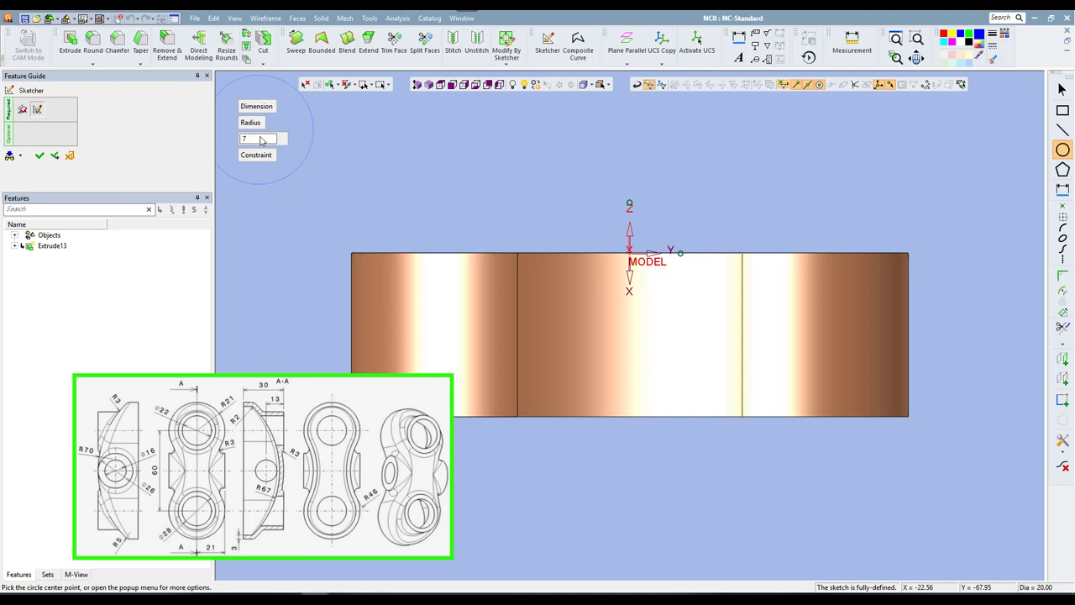
pyautogui.write('0')
pyautogui.press('Return')
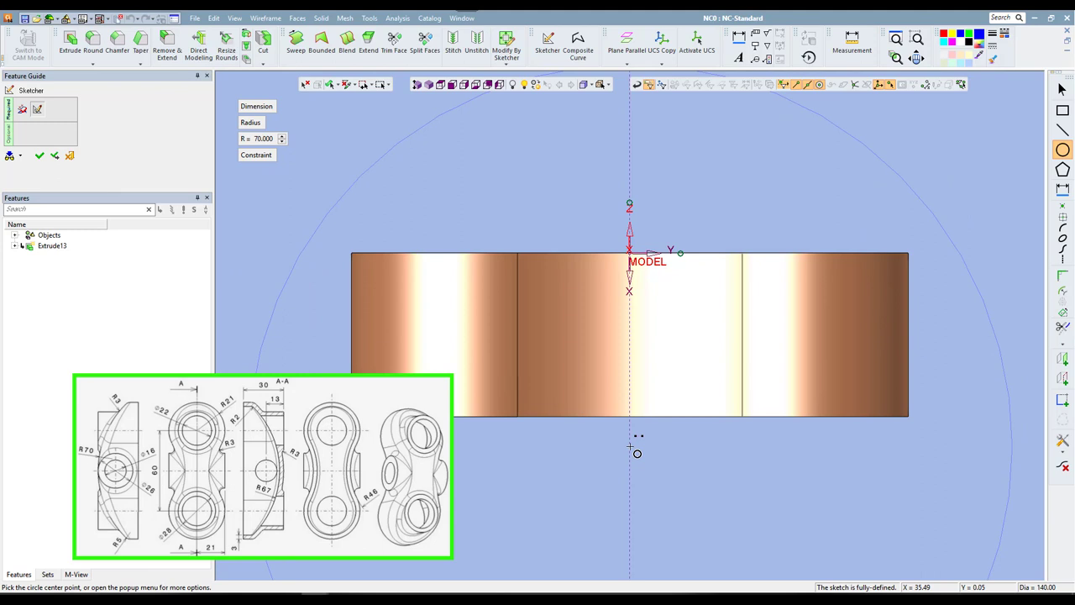
pyautogui.click(630, 446)
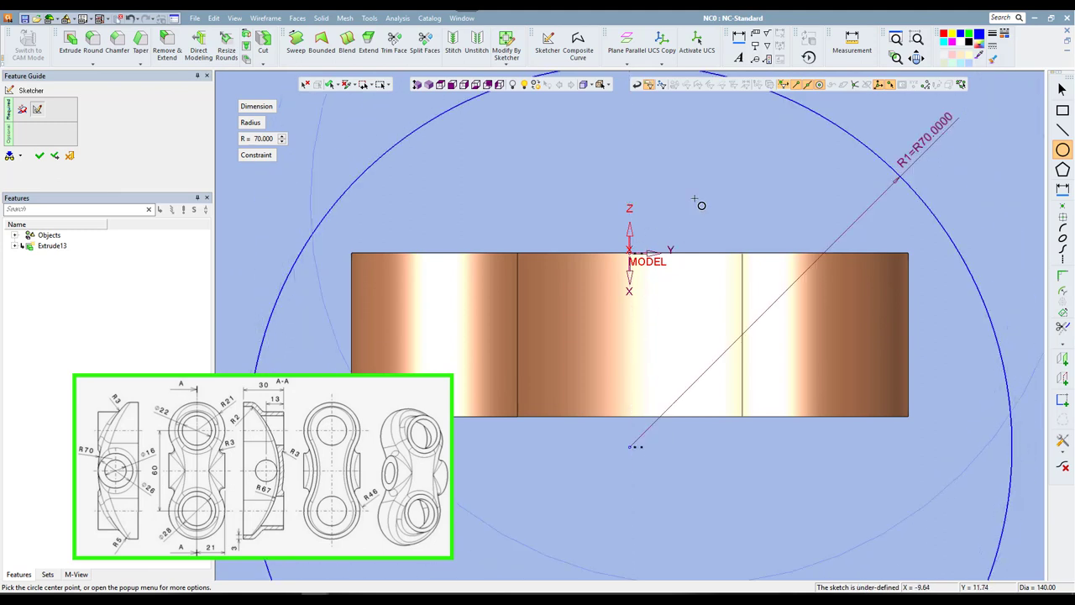
# Constrain the R70 circle to touch the origin and finish the sketch as Sketcher15
pyautogui.scroll(-1, 702, 205)
pyautogui.scroll(-1, 700, 202)
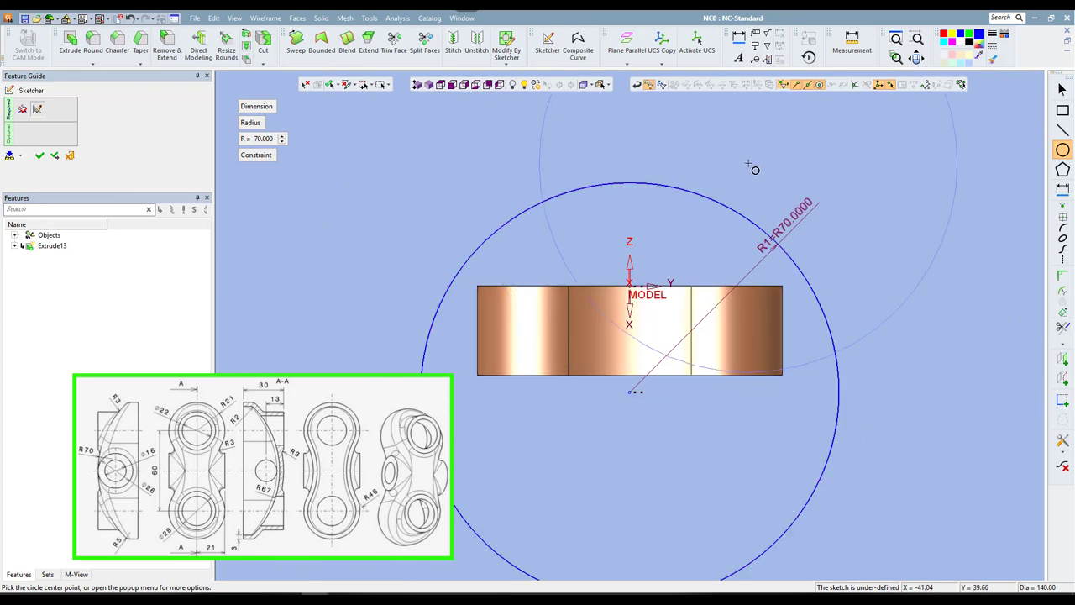
pyautogui.press('Escape')
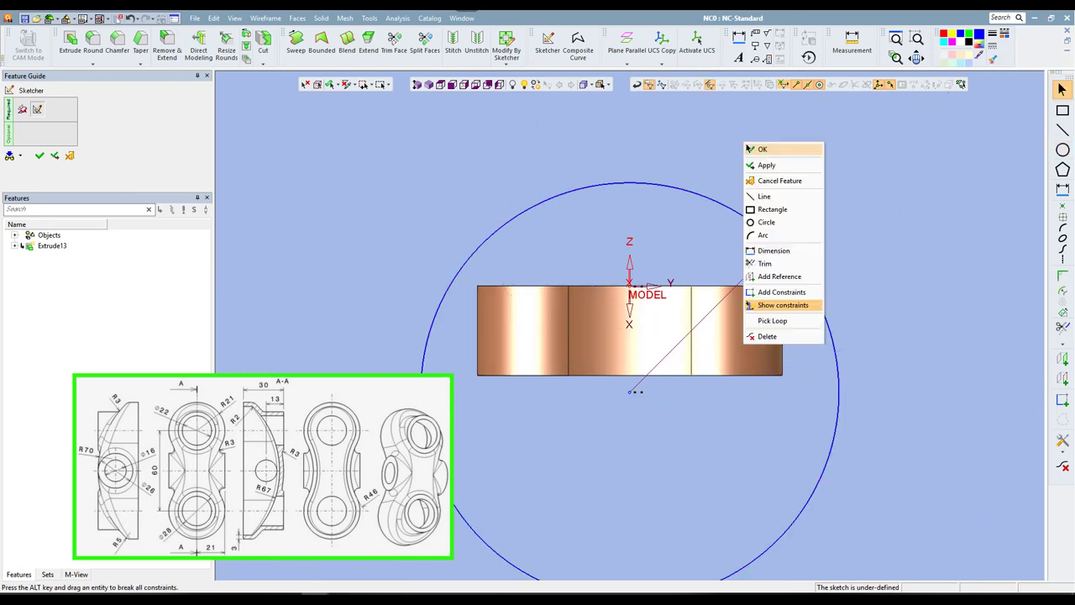
pyautogui.rightClick(745, 144)
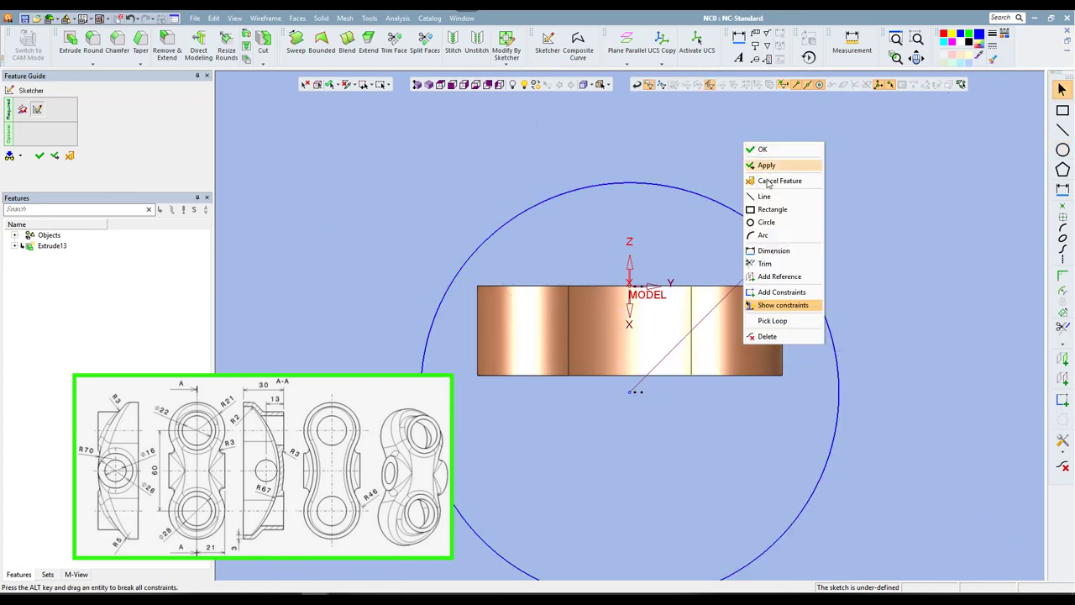
pyautogui.click(782, 292)
pyautogui.click(667, 187)
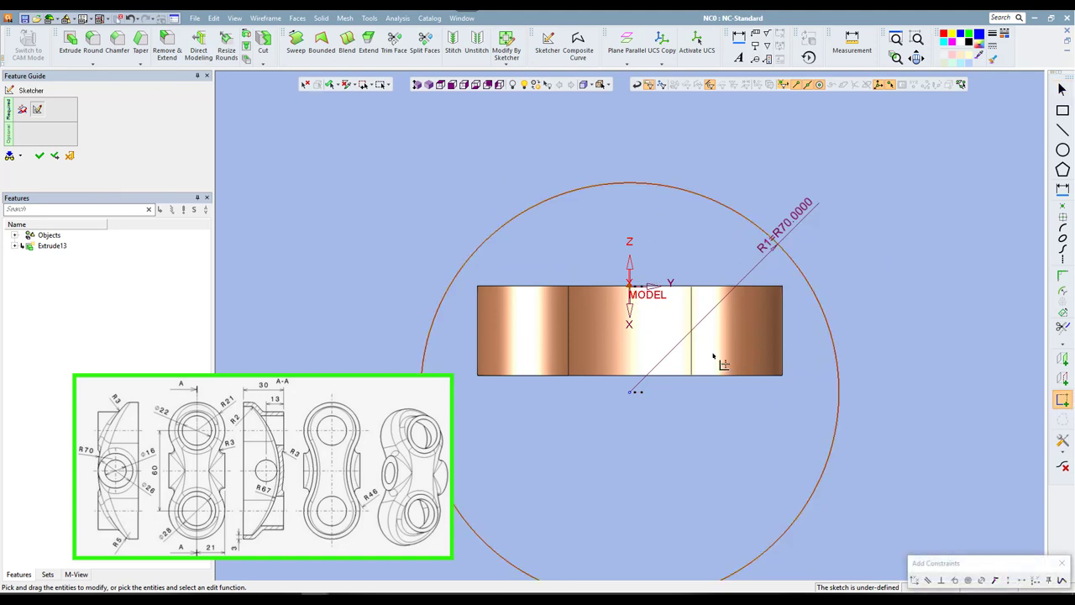
pyautogui.click(995, 580)
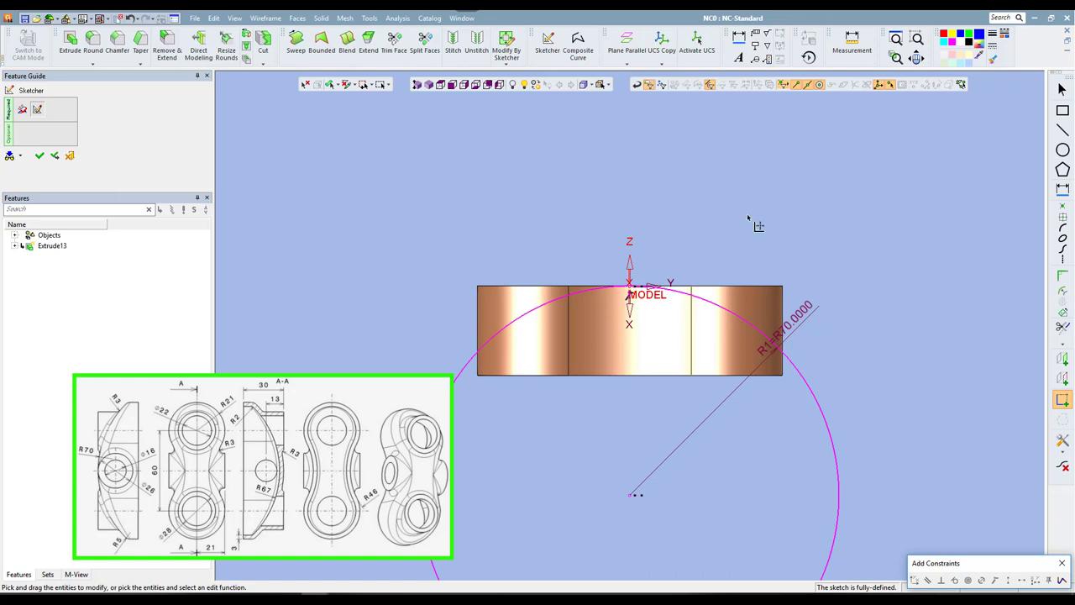
pyautogui.press('Escape')
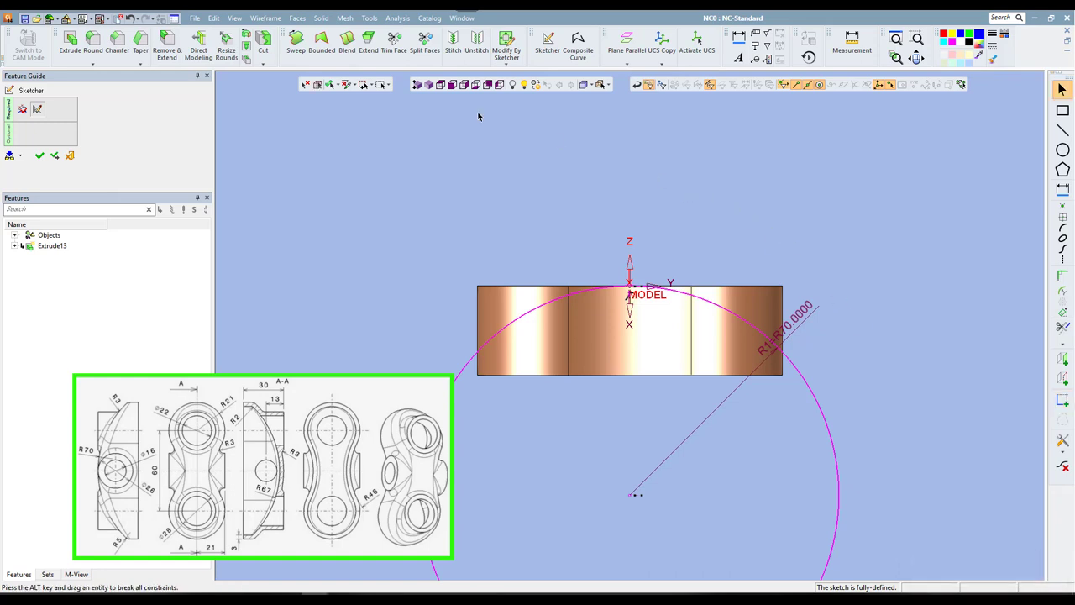
pyautogui.click(440, 85)
pyautogui.rightClick(403, 139)
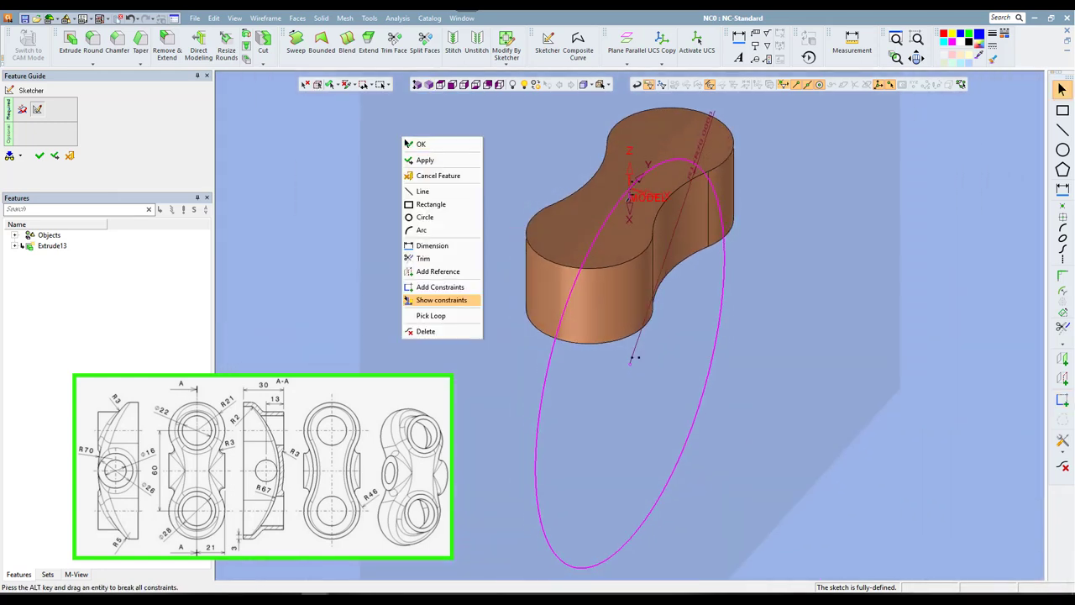
pyautogui.click(420, 145)
# Extrude the circle sketch as a Remove cut with a Through extent
pyautogui.rightClick(426, 144)
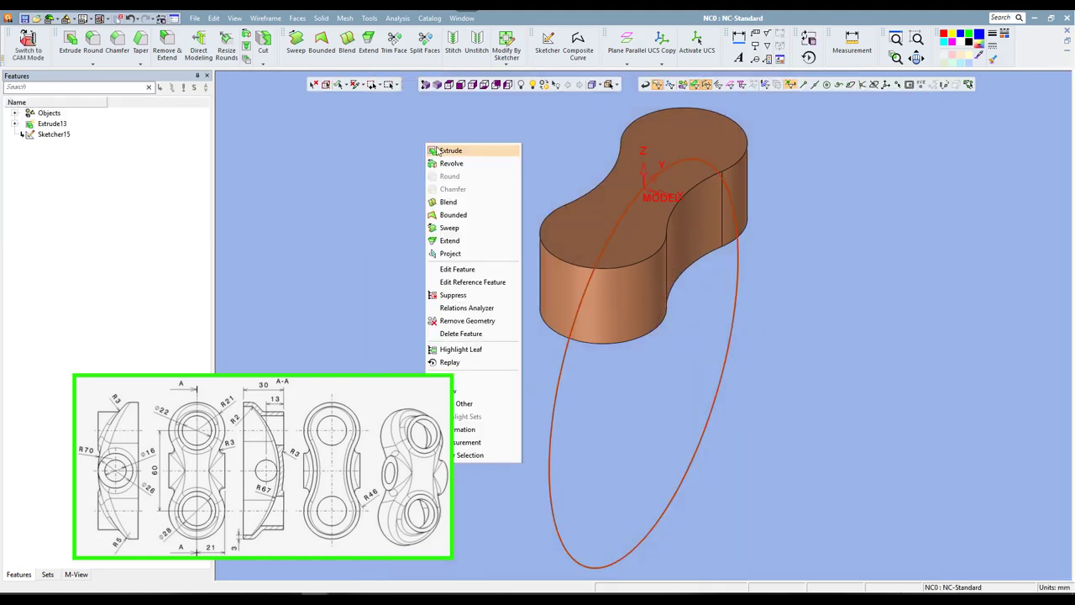
pyautogui.click(446, 154)
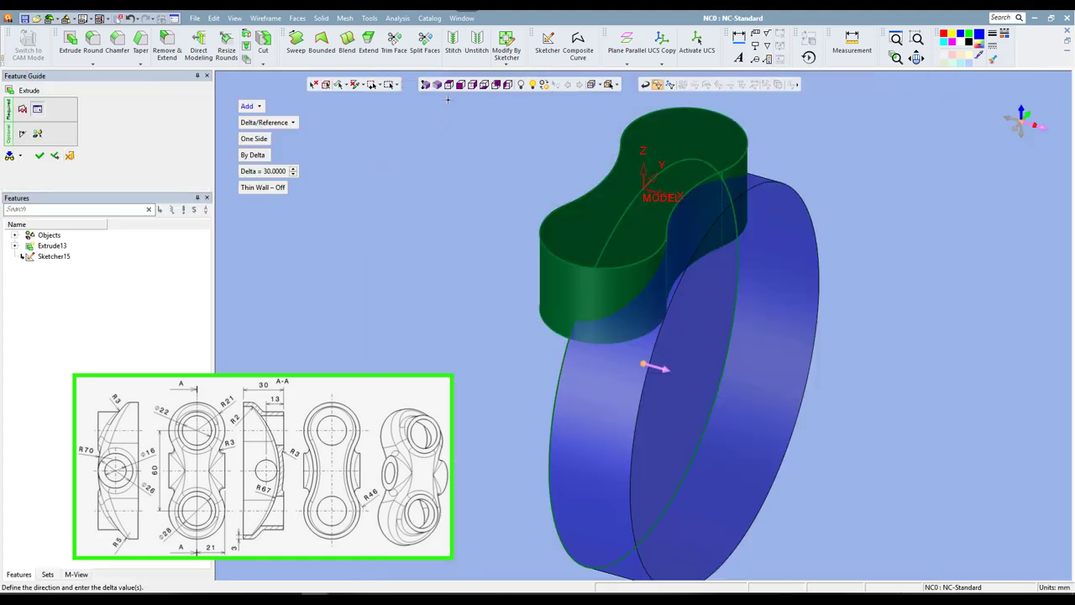
pyautogui.click(282, 123)
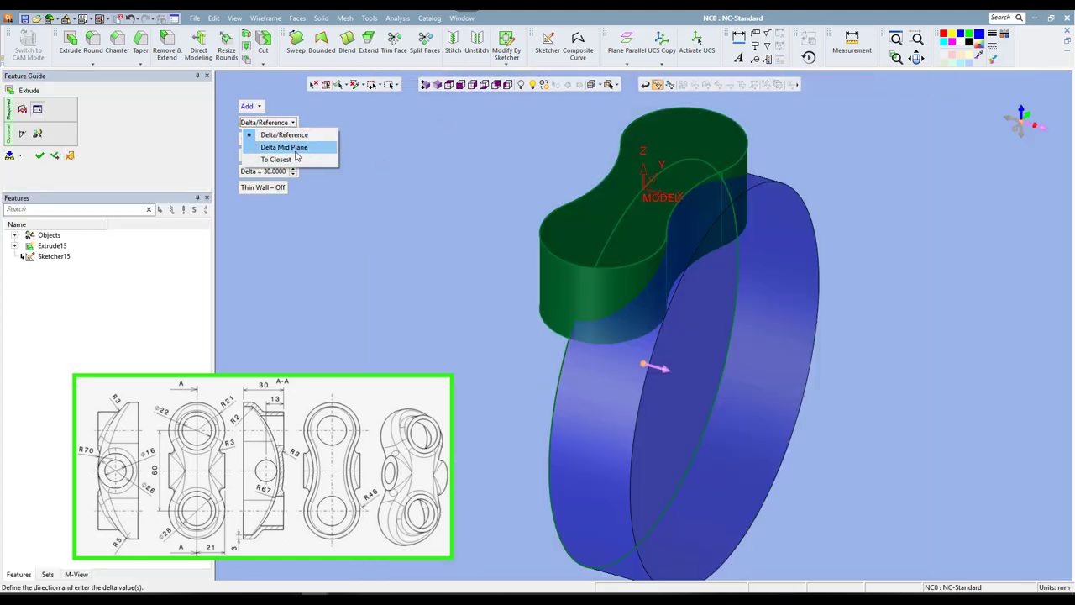
pyautogui.click(296, 149)
pyautogui.click(265, 112)
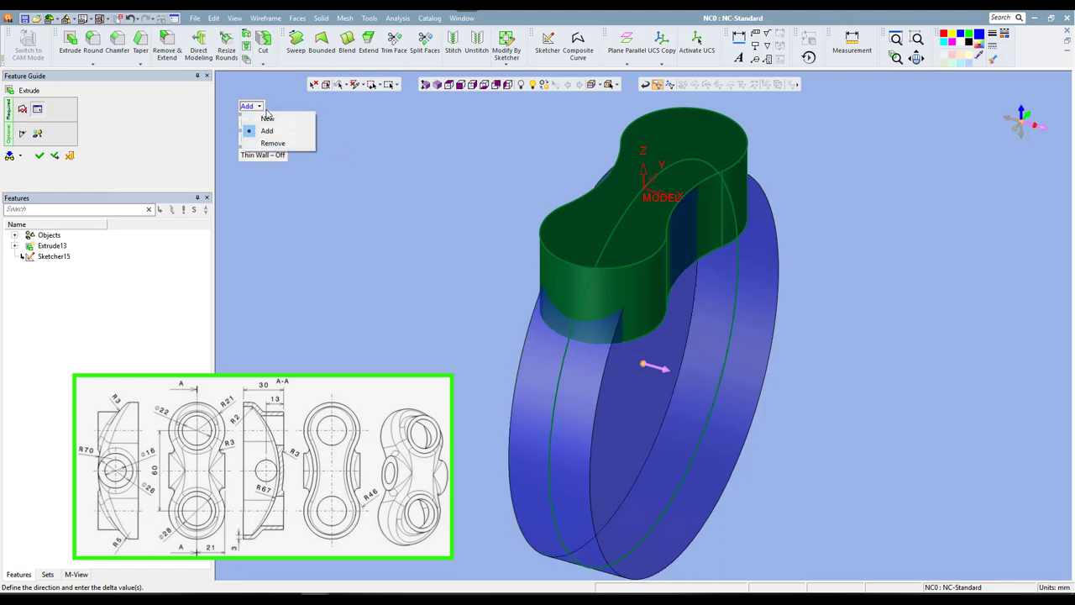
pyautogui.click(272, 143)
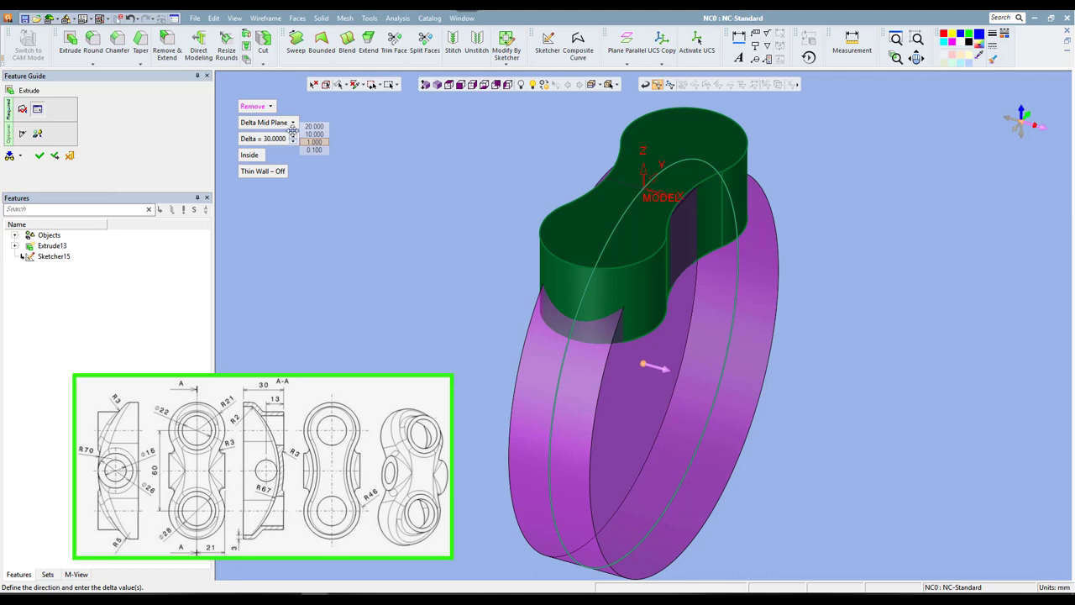
pyautogui.click(292, 123)
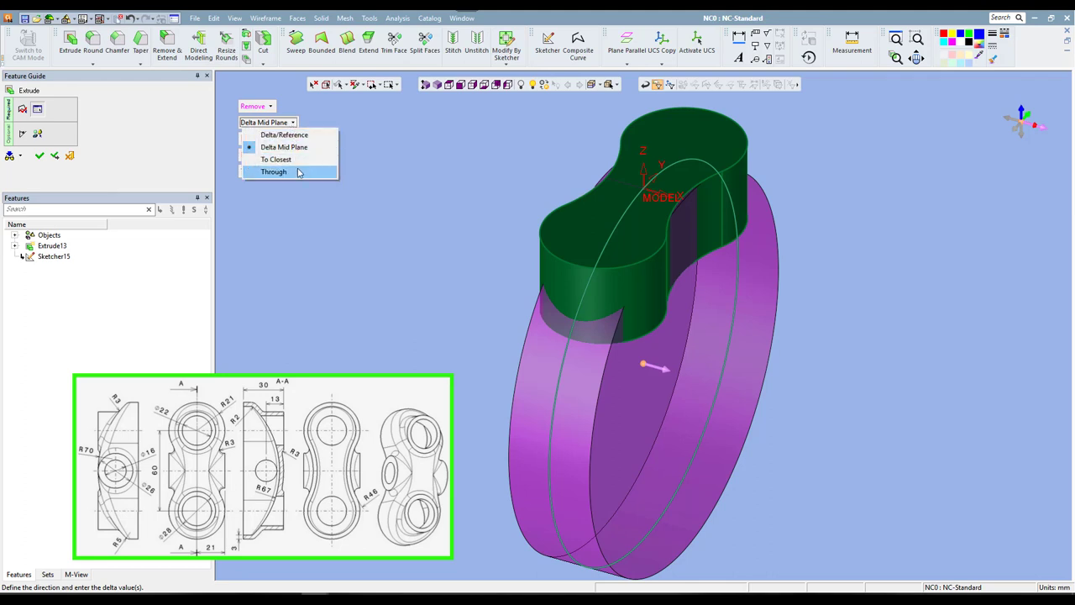
pyautogui.click(298, 172)
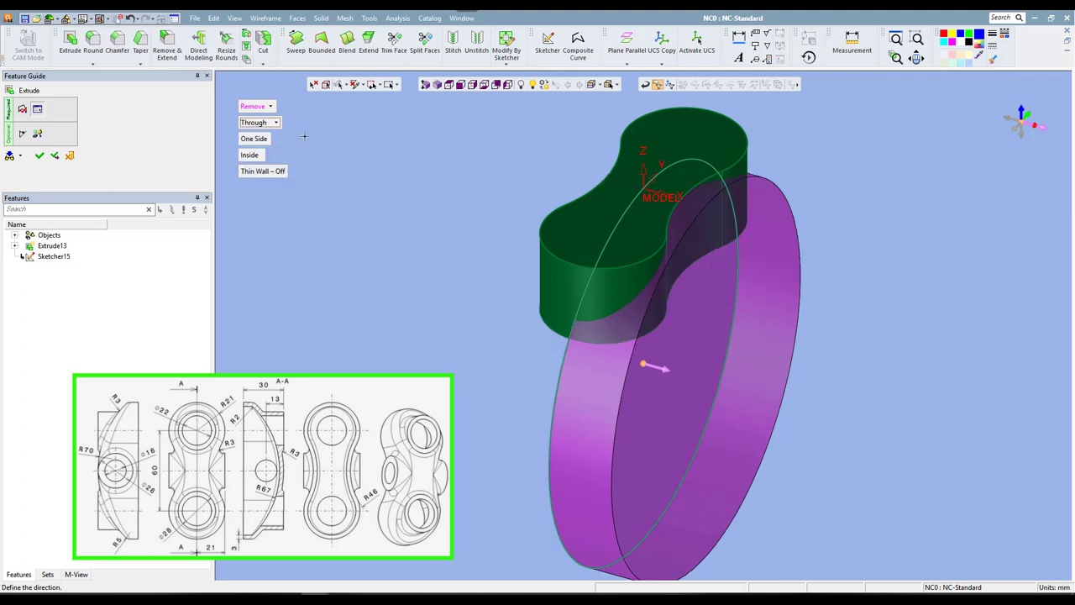
# Set the cut to Both Sides, removing material outside the circle, and confirm it
pyautogui.click(274, 124)
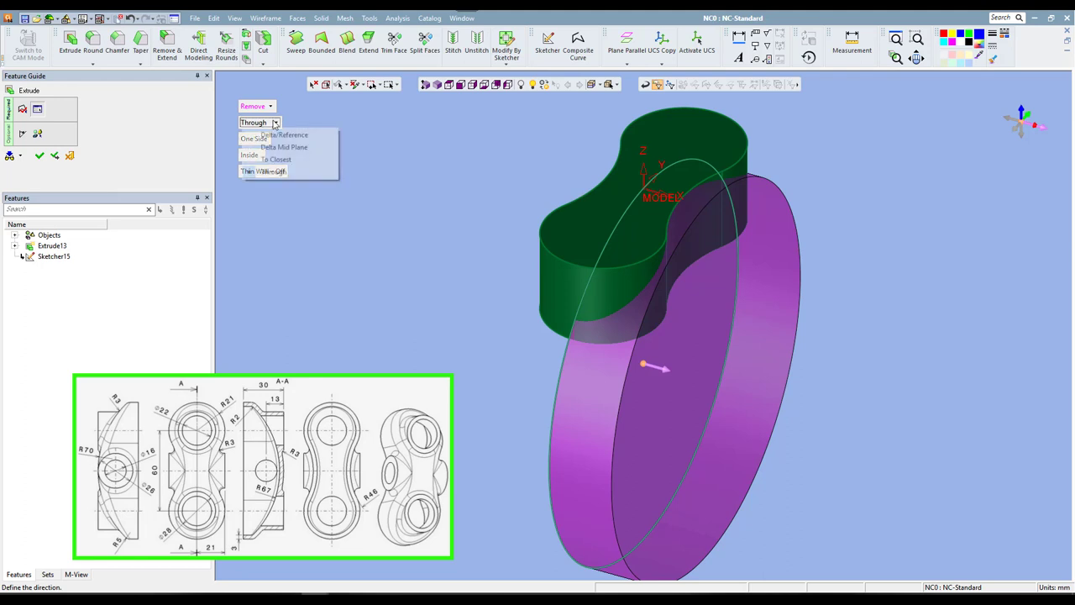
pyautogui.click(274, 172)
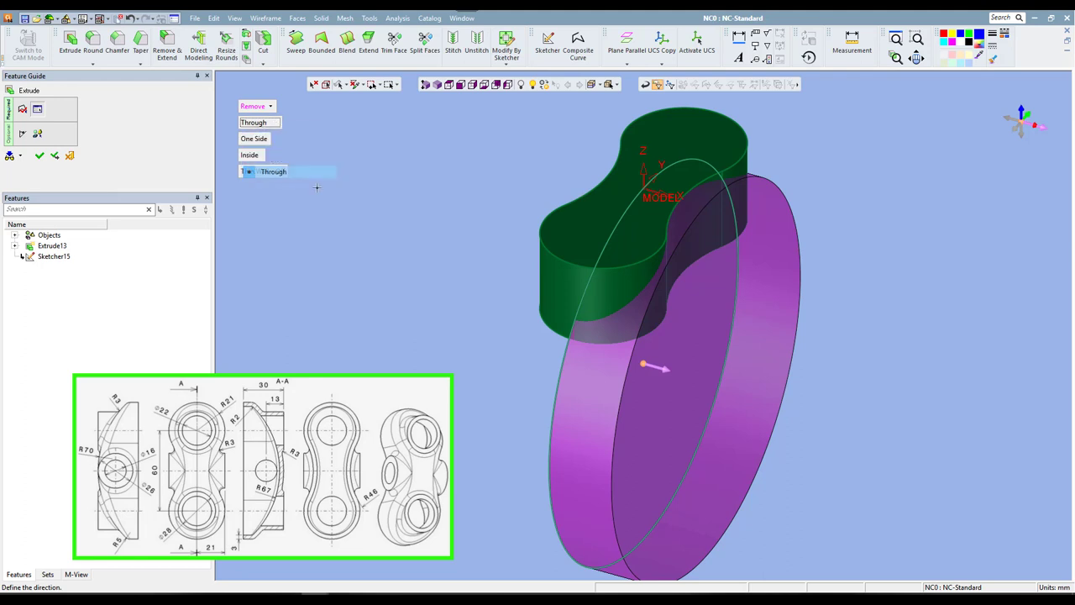
pyautogui.click(256, 138)
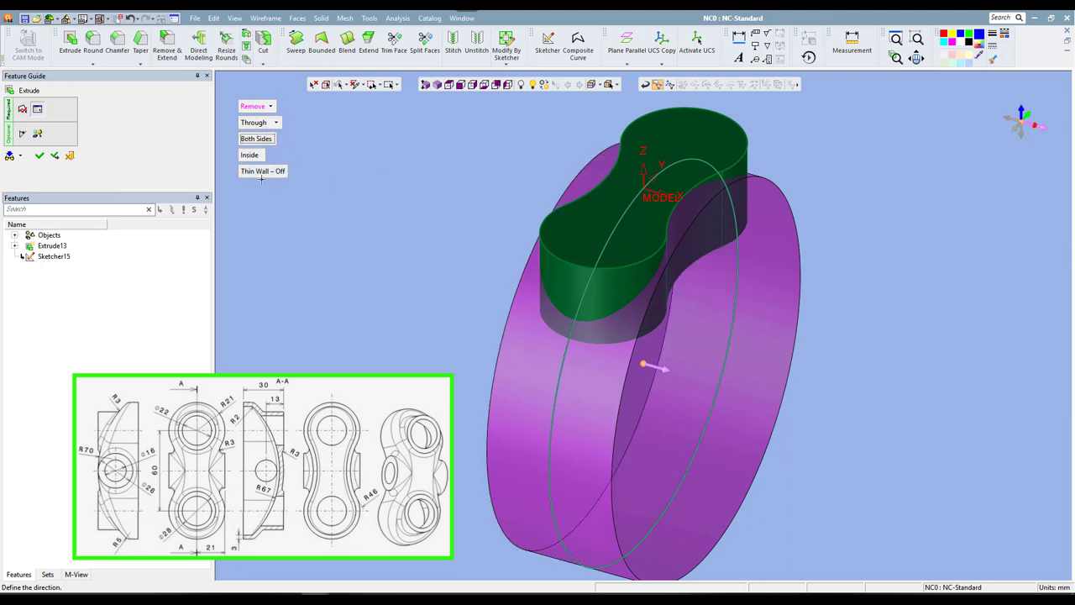
pyautogui.click(250, 155)
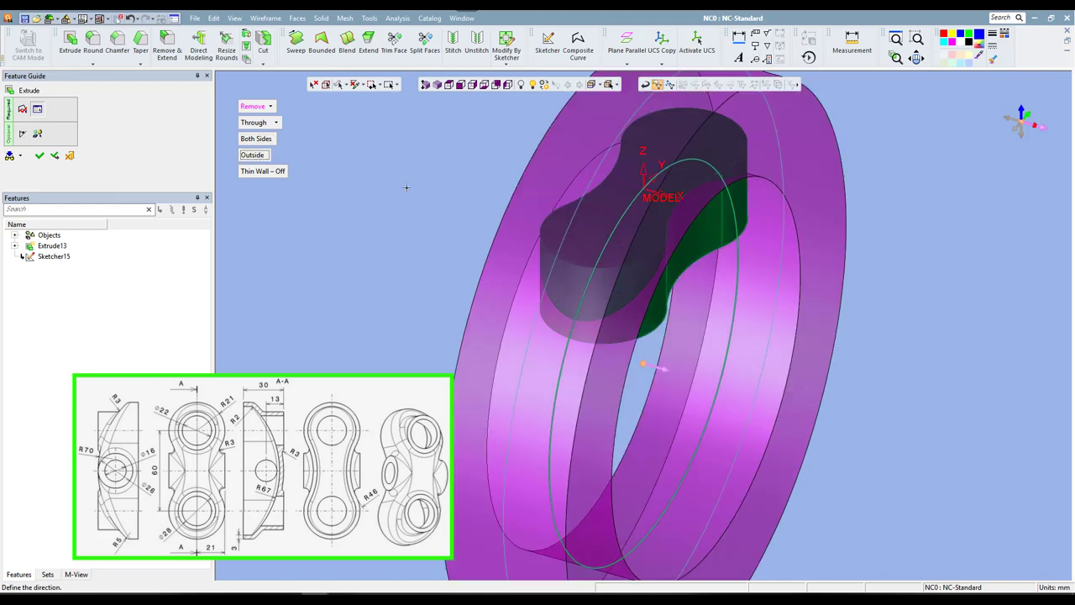
pyautogui.click(471, 87)
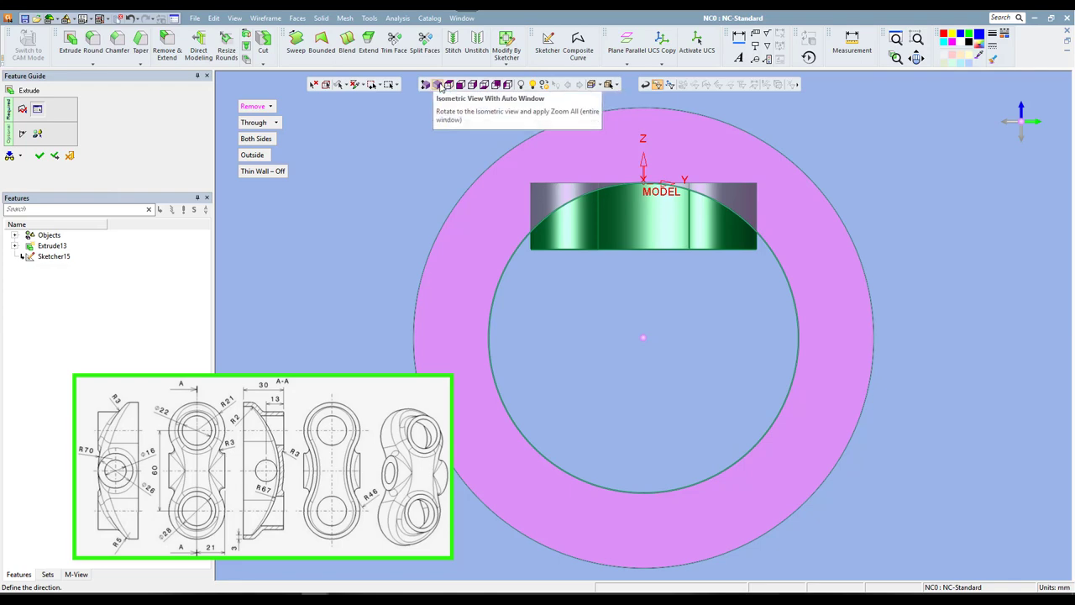
pyautogui.click(438, 86)
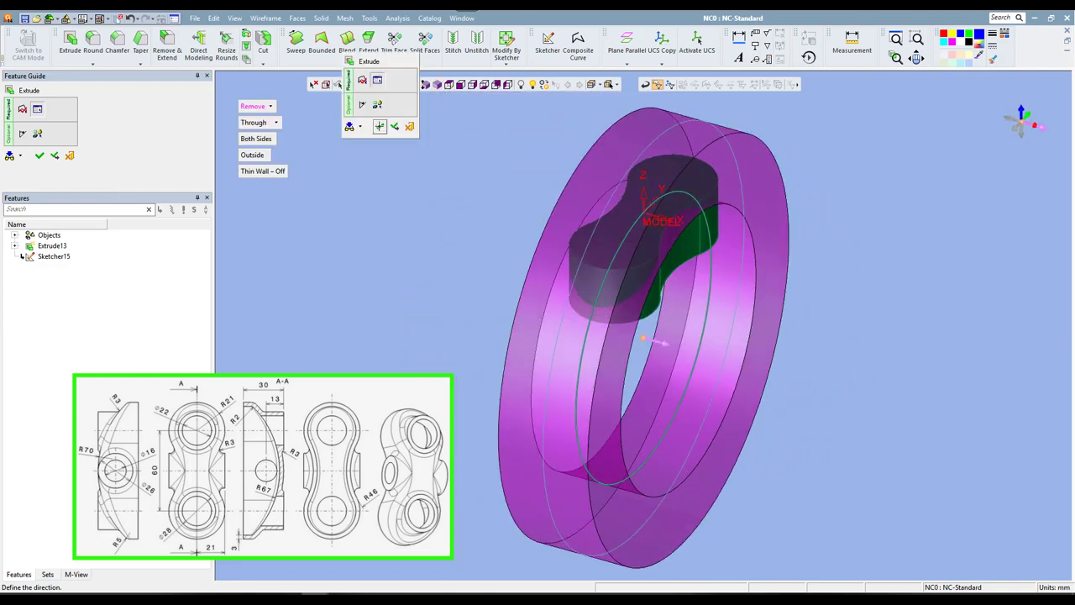
pyautogui.click(379, 125)
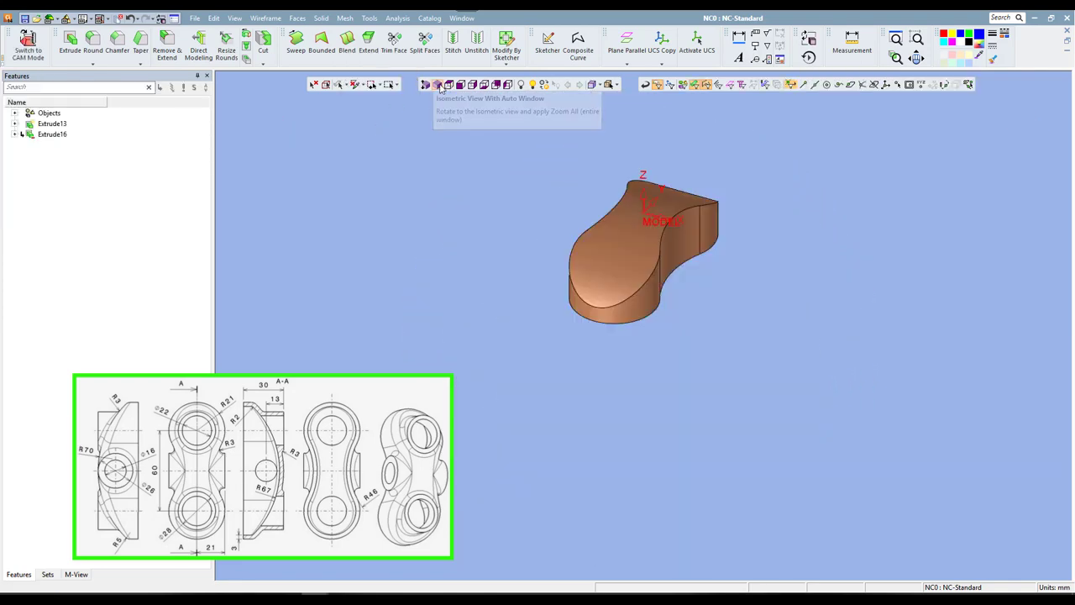
# Round the edges of the curved top face with a 5 mm fillet
pyautogui.click(438, 86)
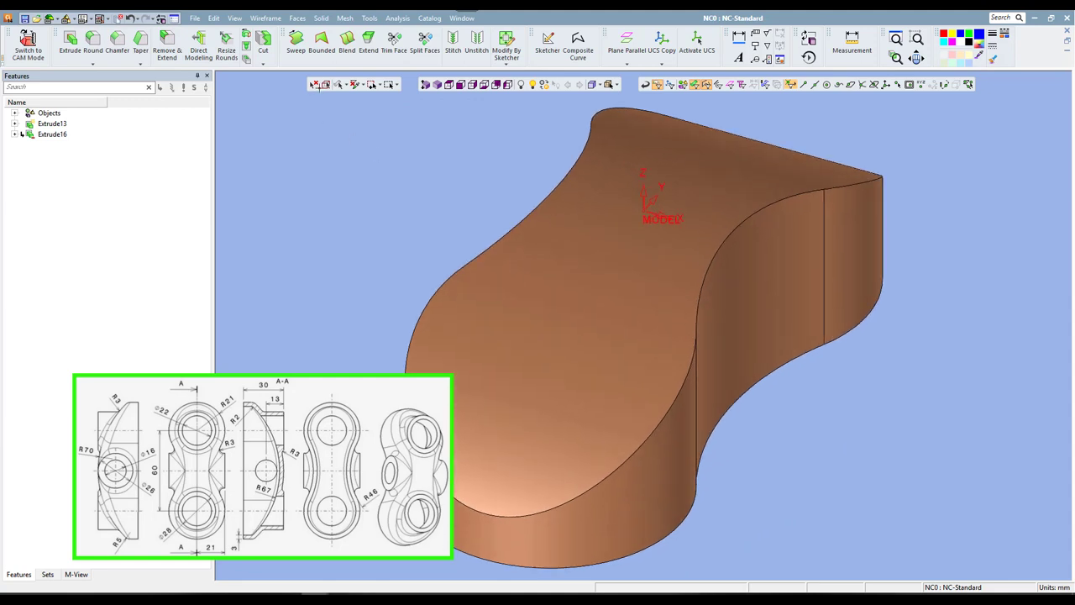
pyautogui.click(321, 18)
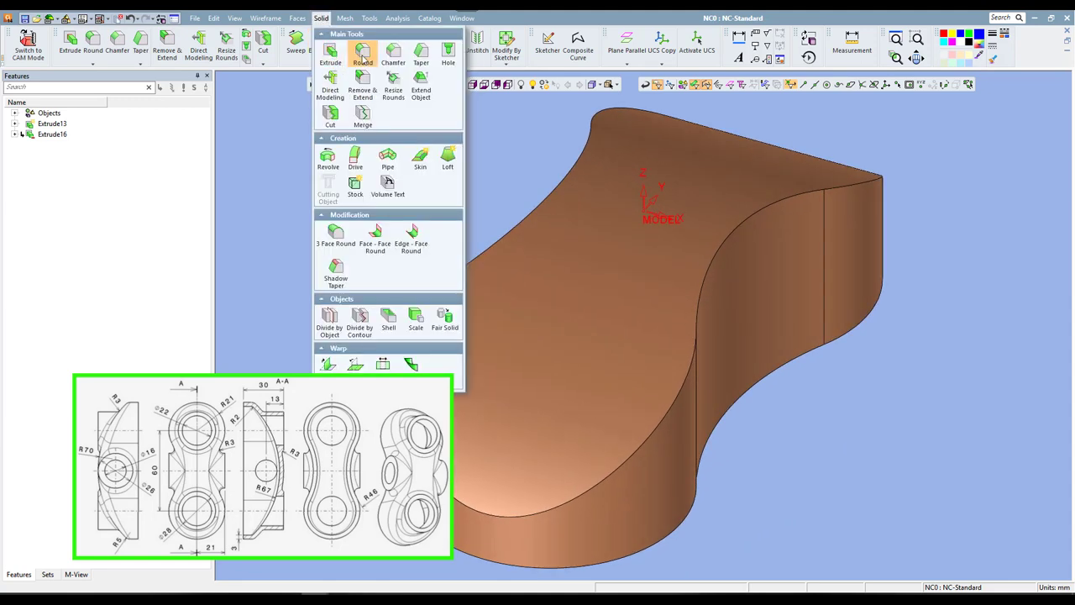
pyautogui.click(362, 56)
pyautogui.click(576, 237)
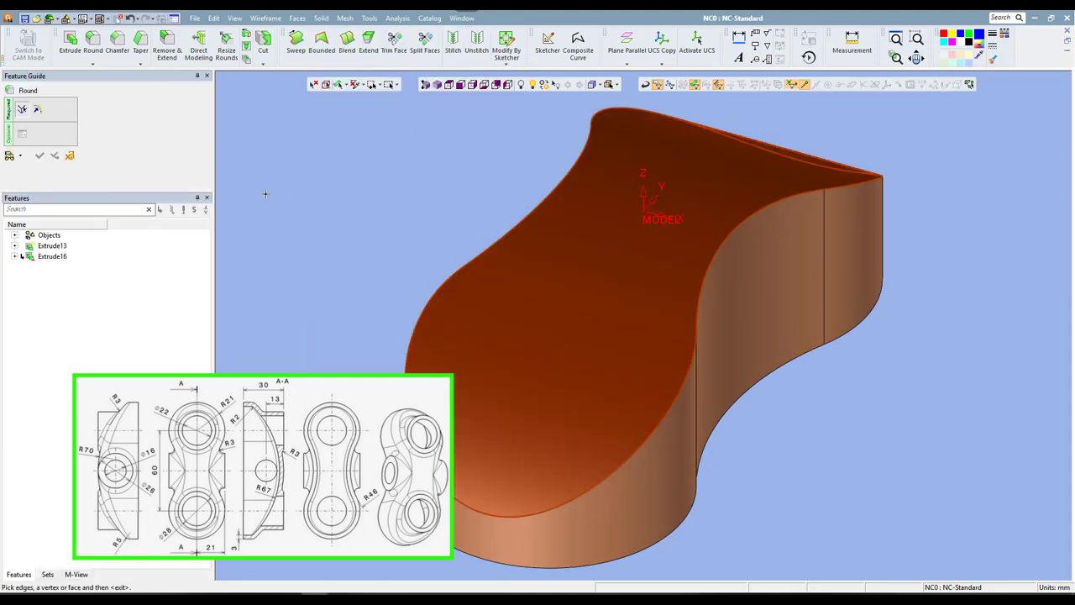
pyautogui.middleClick(341, 175)
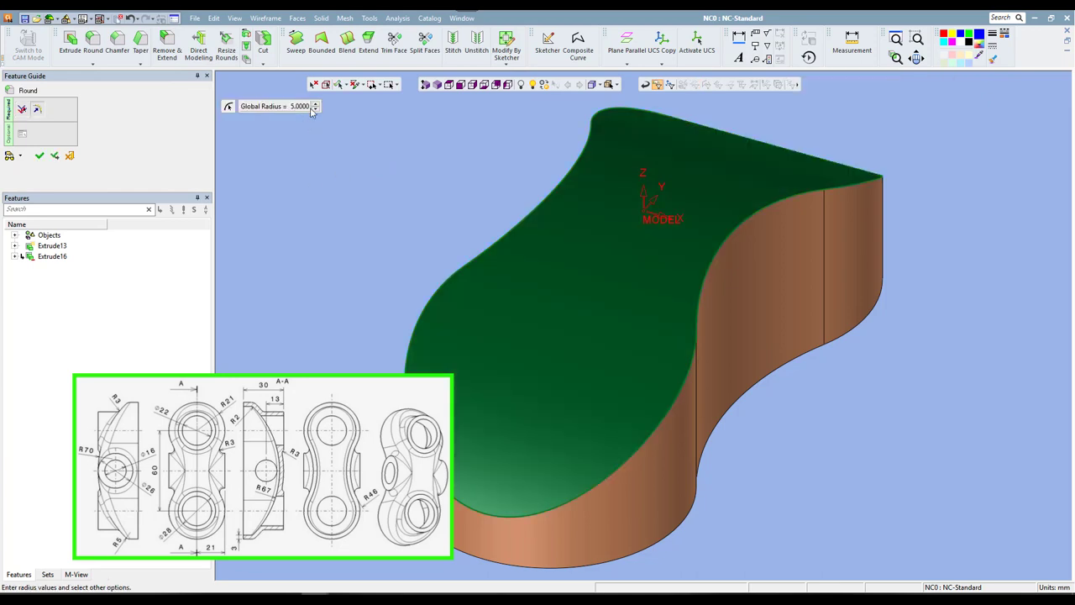
pyautogui.click(315, 111)
pyautogui.rightClick(325, 148)
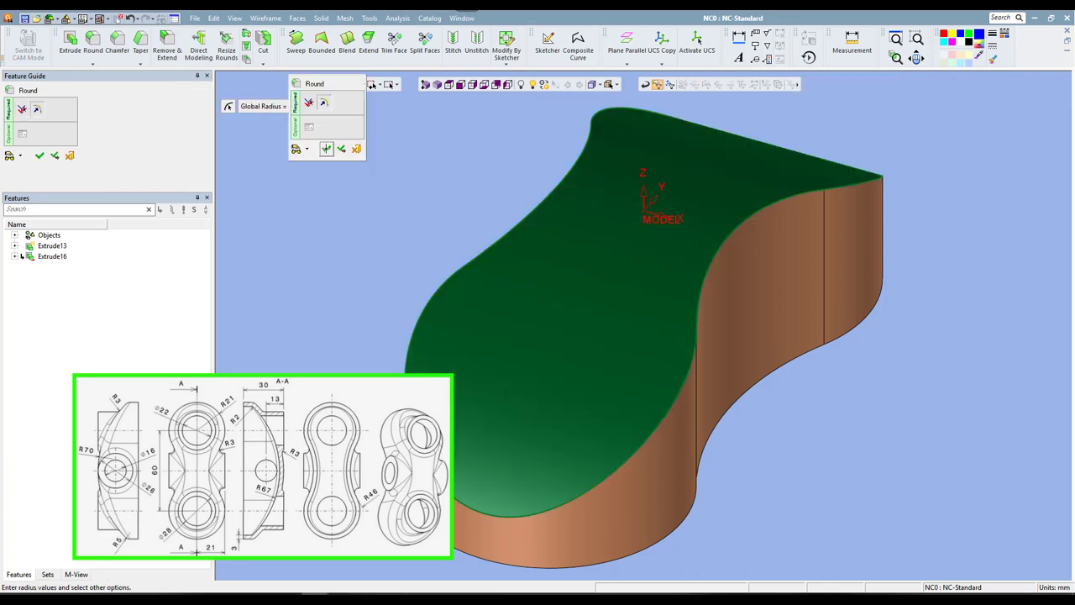
pyautogui.click(327, 151)
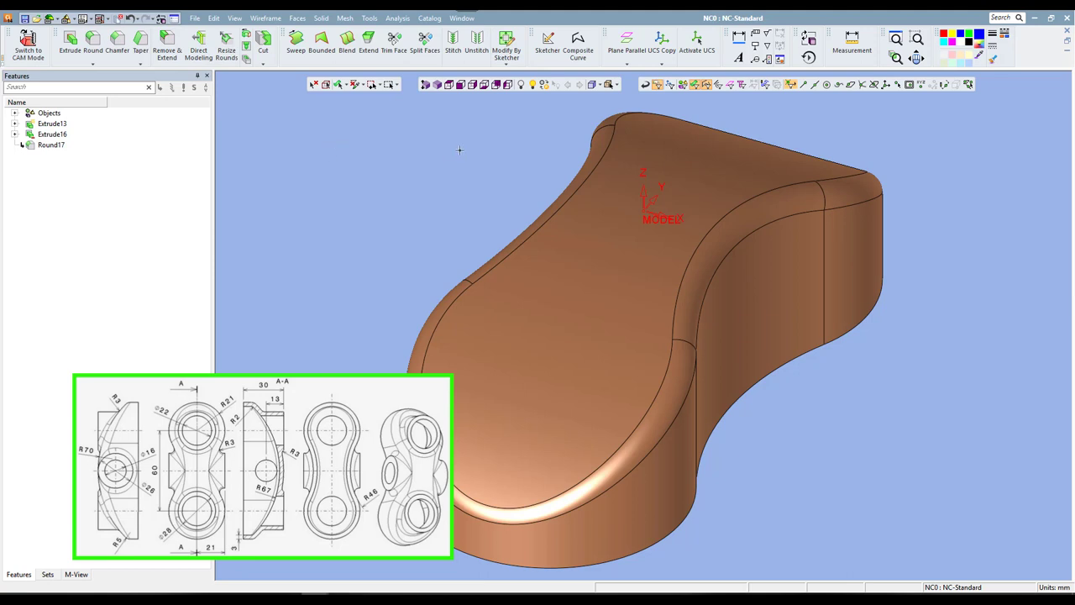
pyautogui.moveTo(488, 180)
pyautogui.mouseDown(button='middle')
pyautogui.moveTo(444, 174)
pyautogui.moveTo(505, 196)
pyautogui.moveTo(586, 175)
pyautogui.moveTo(589, 305)
pyautogui.moveTo(615, 226)
pyautogui.mouseUp(button='middle')
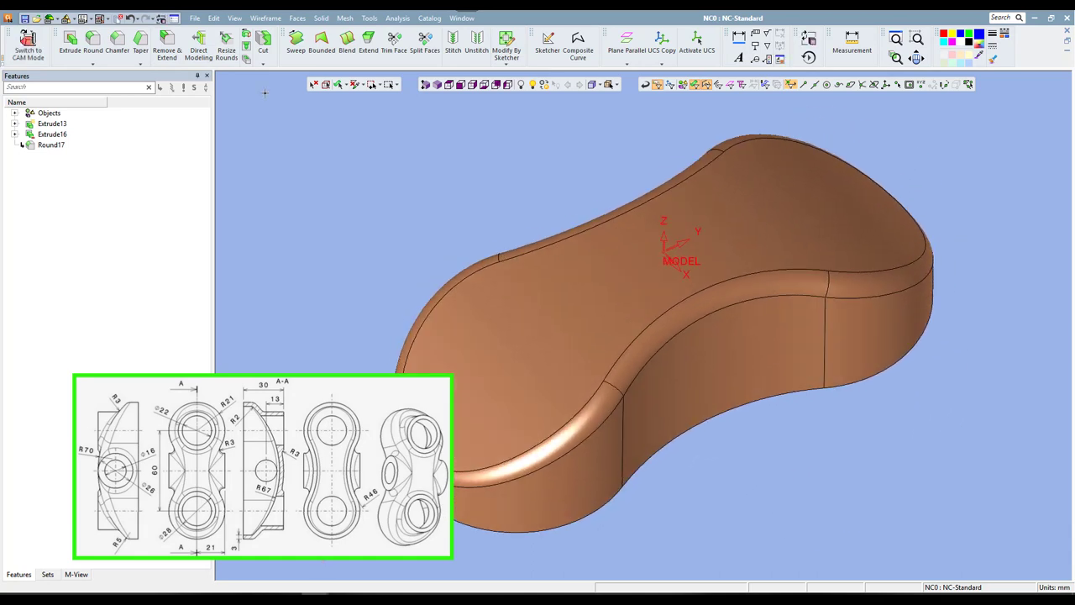
# Shell the bracket 3 mm inward, leaving the bottom face open
pyautogui.click(320, 18)
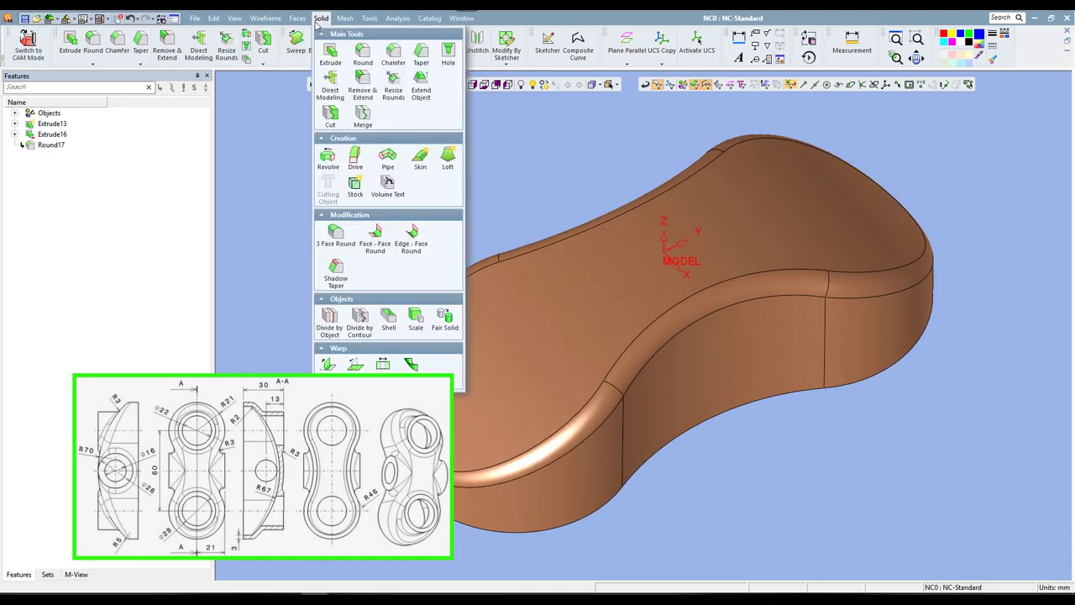
pyautogui.click(388, 317)
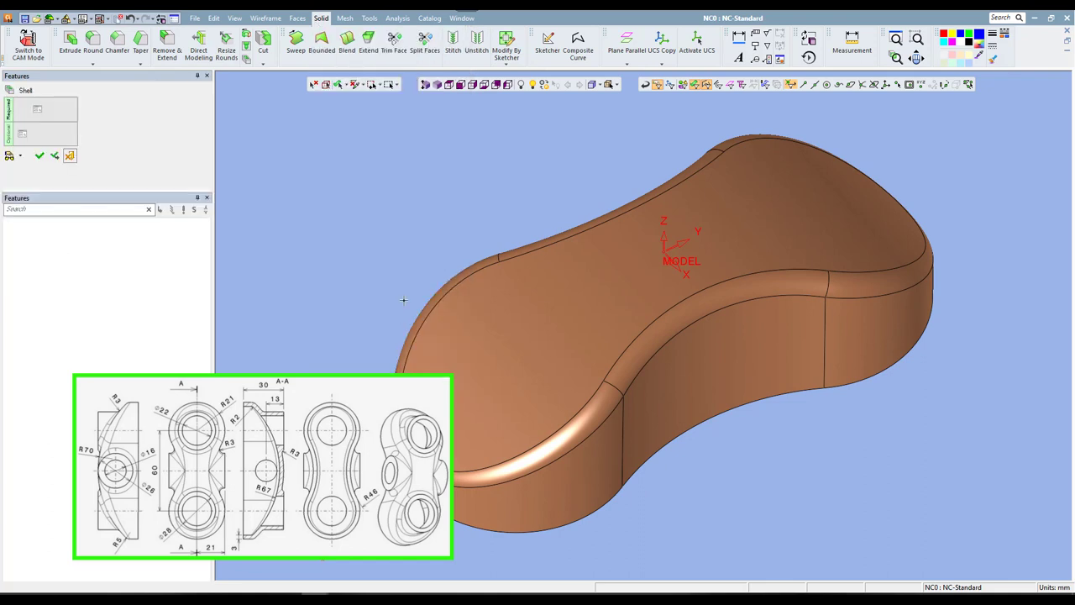
pyautogui.moveTo(502, 307)
pyautogui.mouseDown(button='middle')
pyautogui.moveTo(664, 243)
pyautogui.moveTo(658, 168)
pyautogui.mouseUp(button='middle')
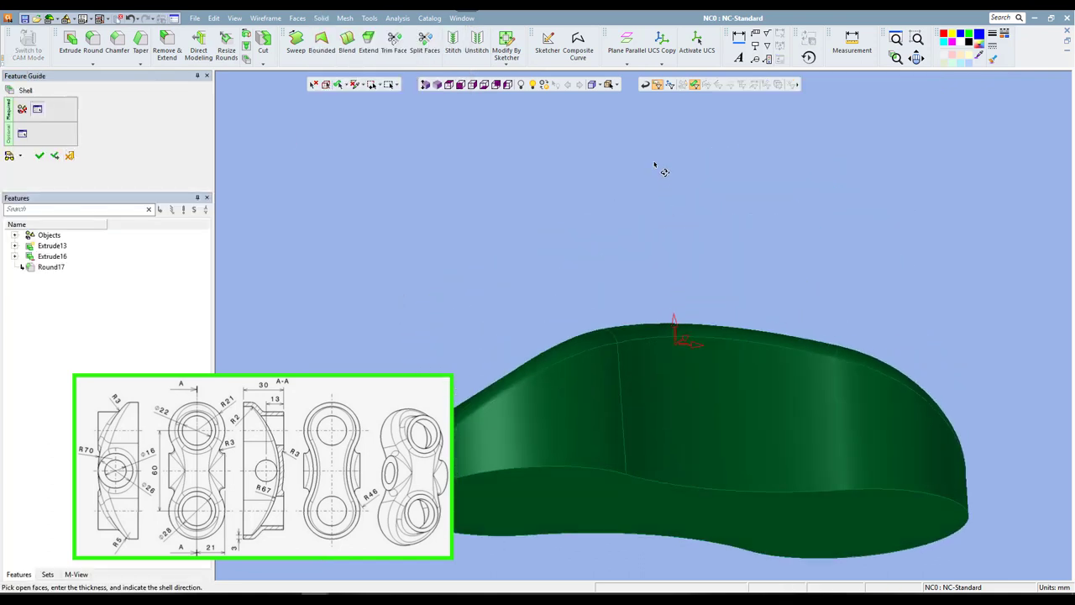
pyautogui.click(566, 504)
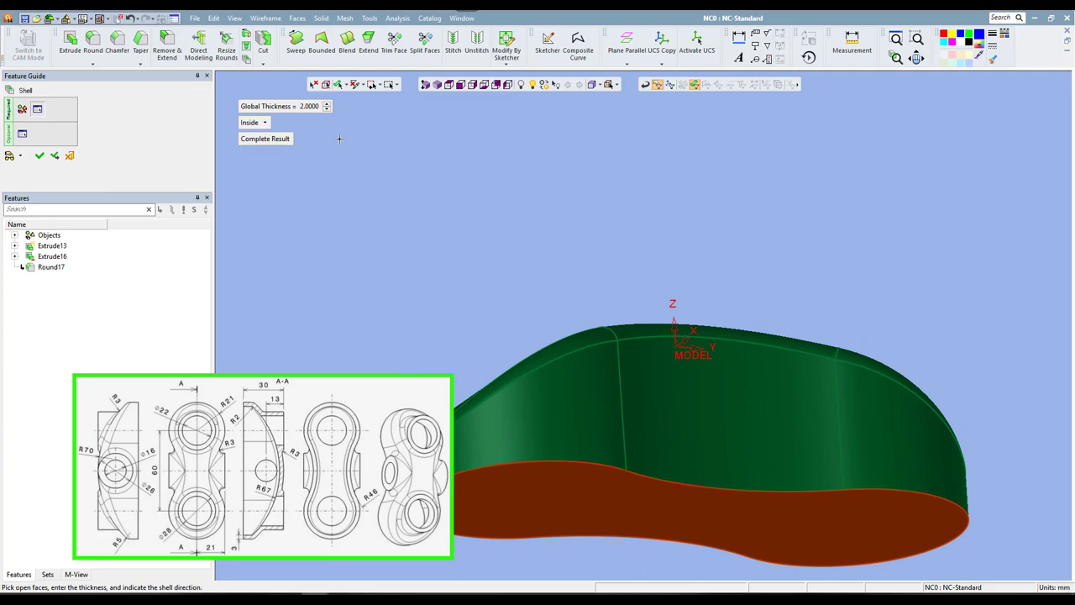
pyautogui.rightClick(326, 107)
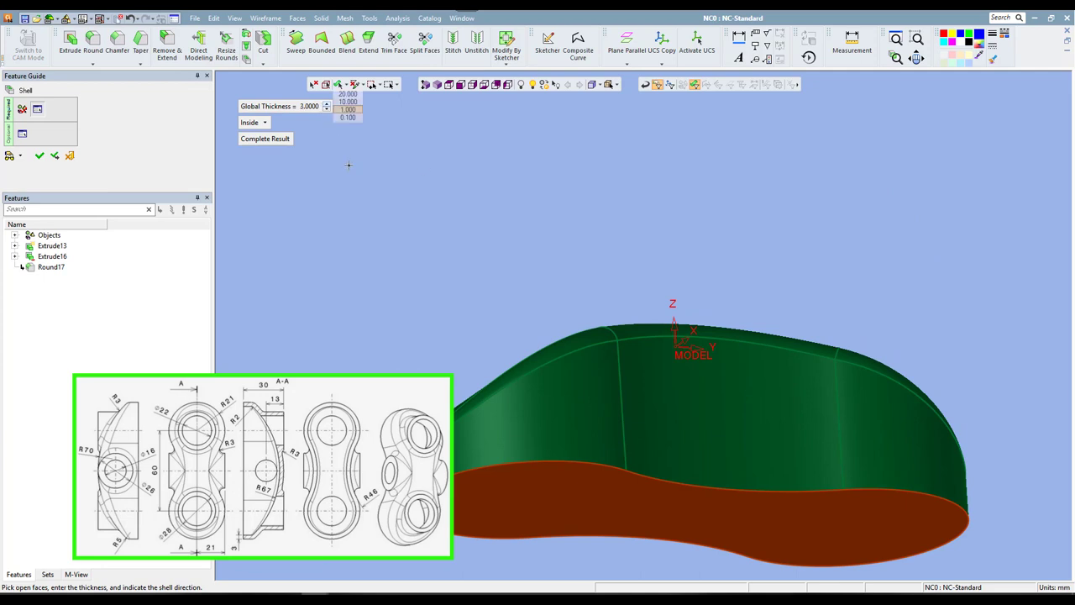
pyautogui.rightClick(486, 172)
pyautogui.click(486, 173)
pyautogui.moveTo(528, 237)
pyautogui.mouseDown(button='middle')
pyautogui.moveTo(603, 238)
pyautogui.moveTo(603, 317)
pyautogui.moveTo(593, 243)
pyautogui.mouseUp(button='middle')
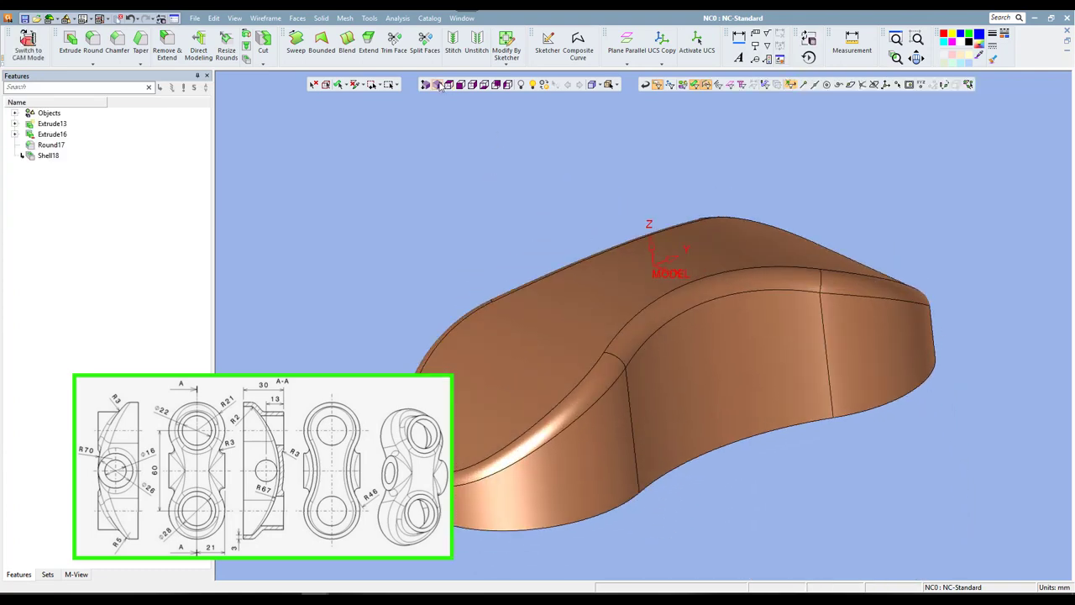
pyautogui.click(438, 85)
# Start a sketch on the default plane with the circle tool set to diameter 28
pyautogui.click(547, 44)
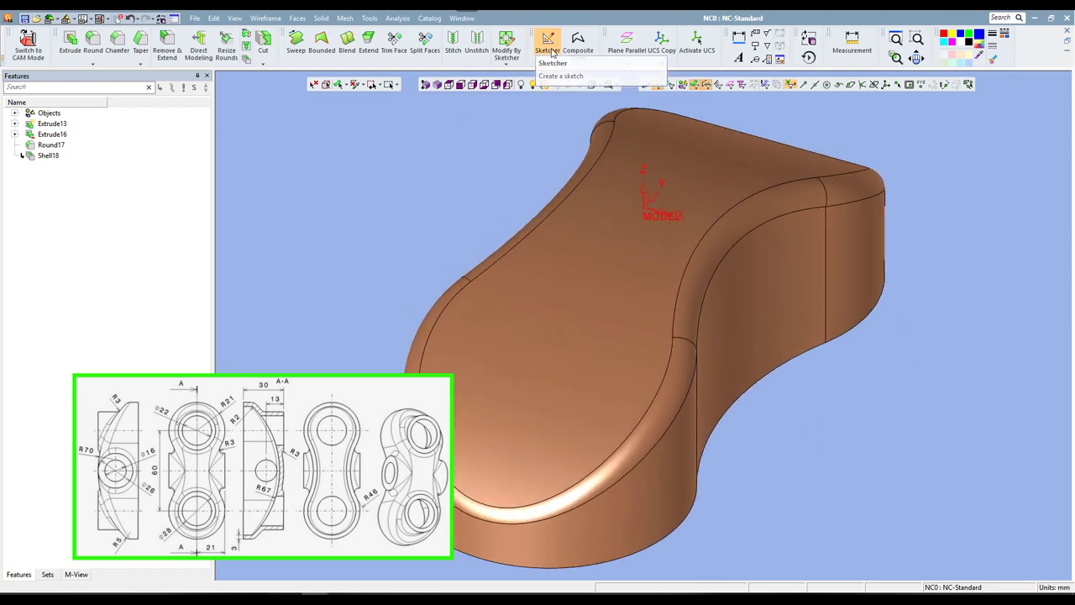
pyautogui.middleClick(427, 163)
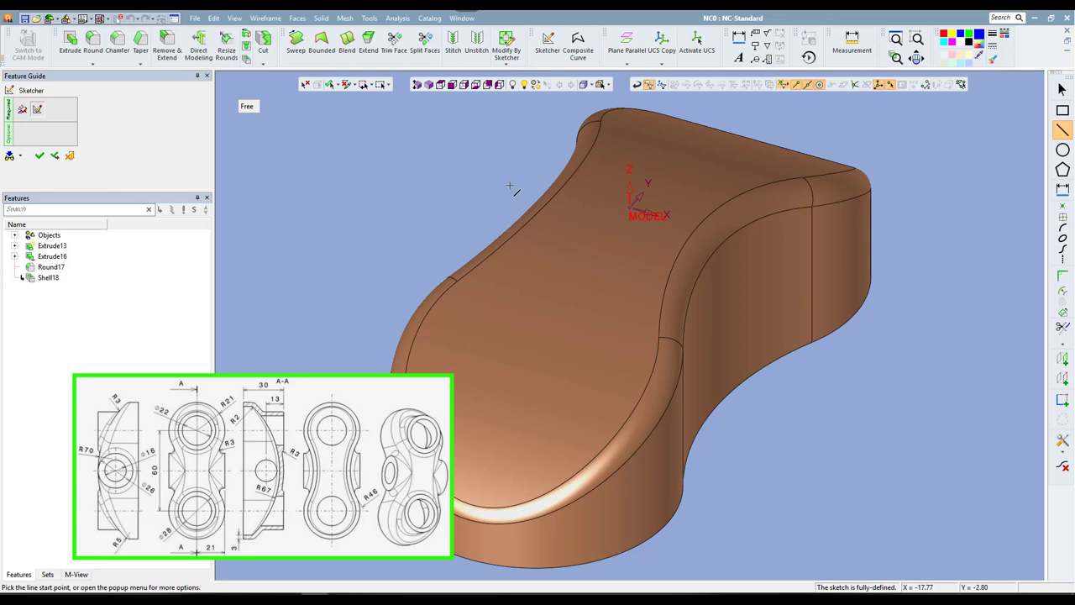
pyautogui.moveTo(451, 92); pyautogui.dragTo(438, 149, button='middle')
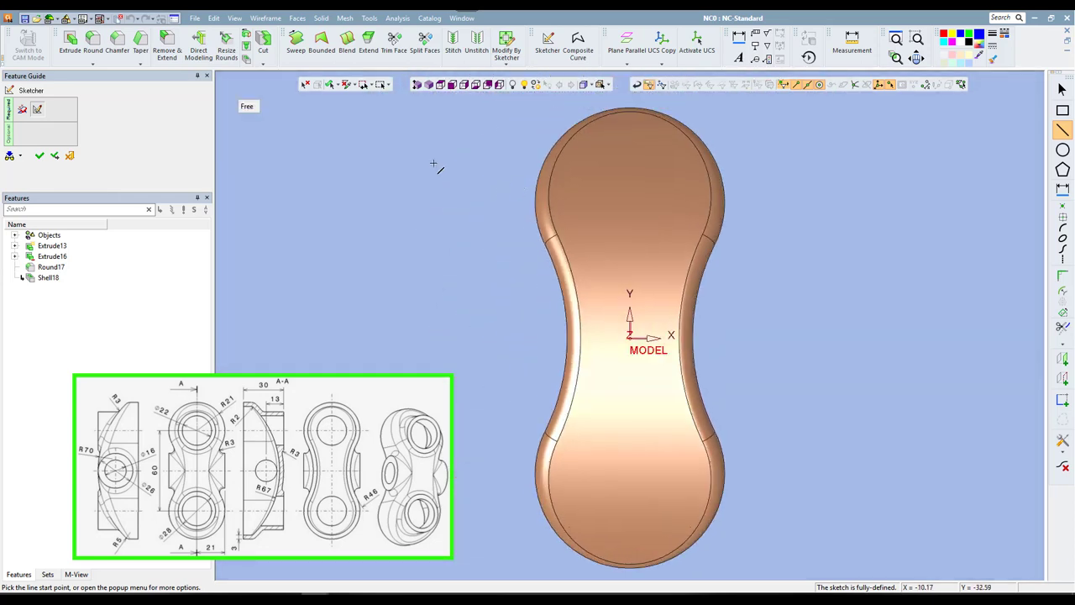
pyautogui.rightClick(812, 201)
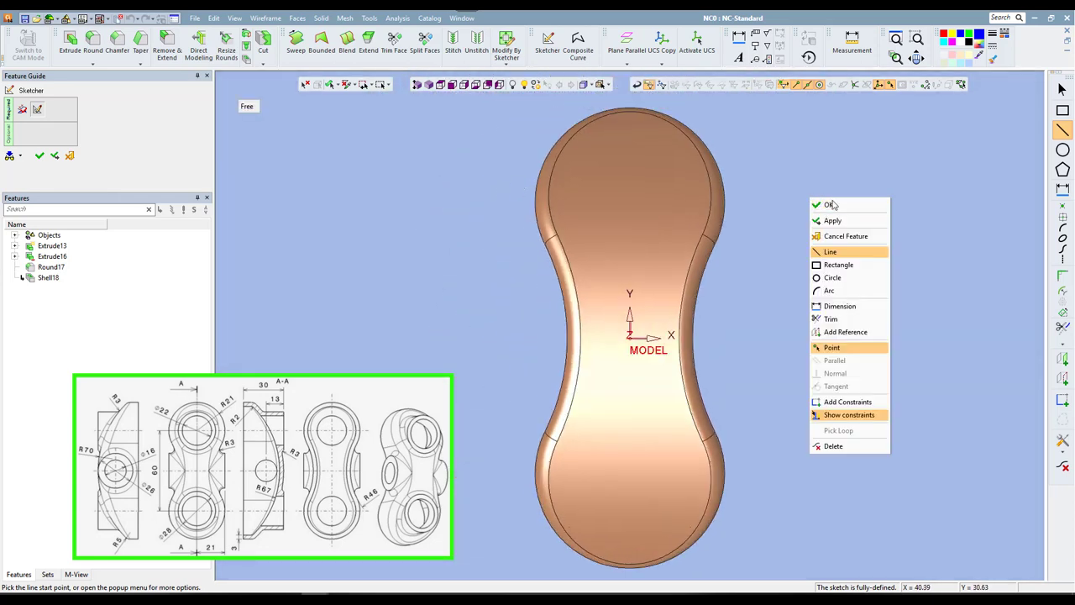
pyautogui.click(836, 278)
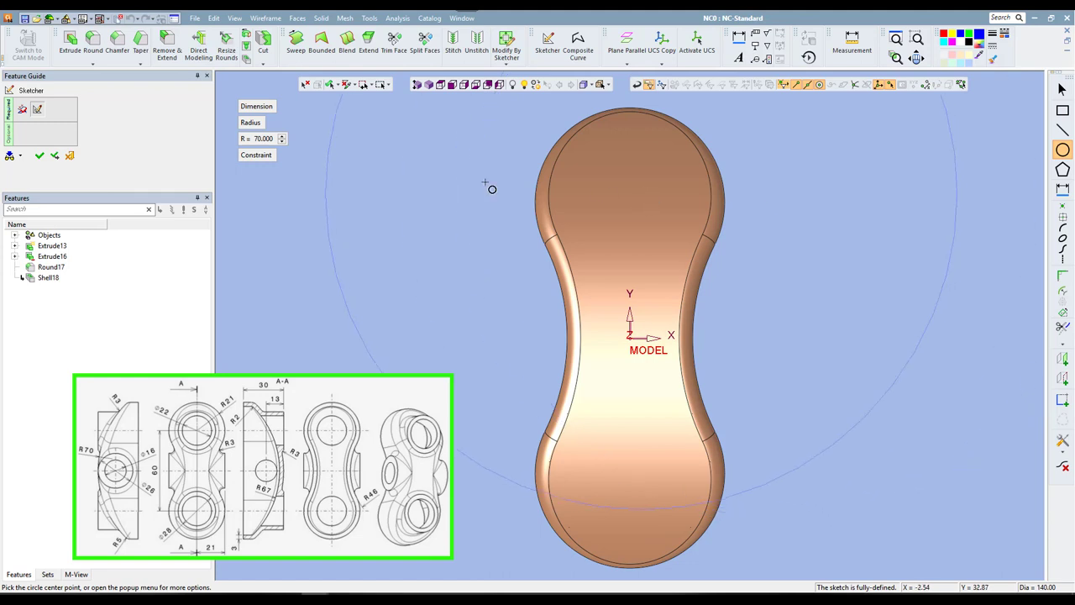
pyautogui.click(261, 124)
pyautogui.click(266, 140)
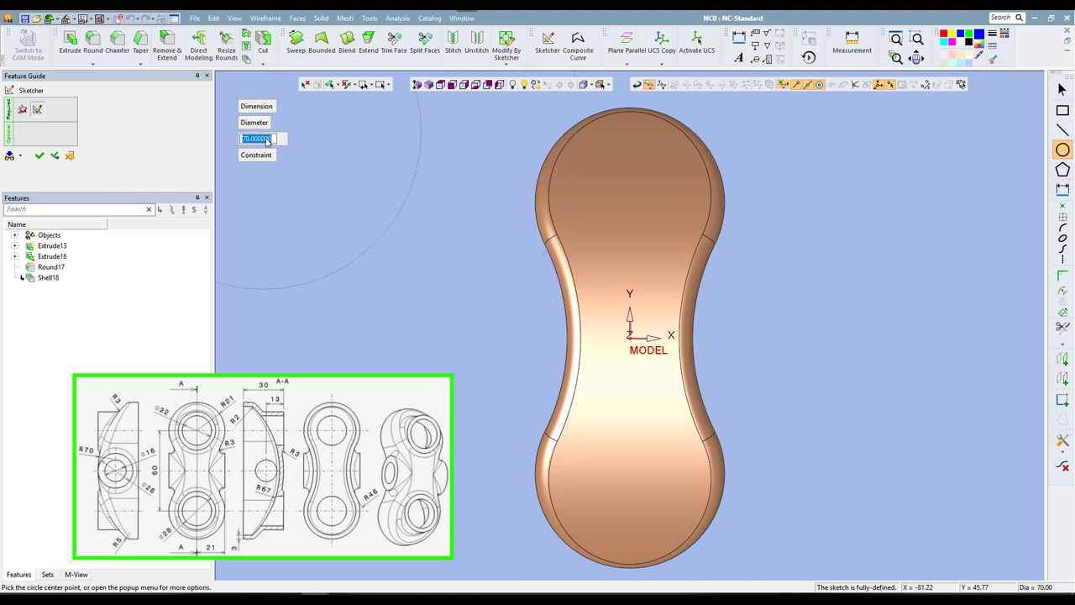
pyautogui.write('28')
pyautogui.press('Return')
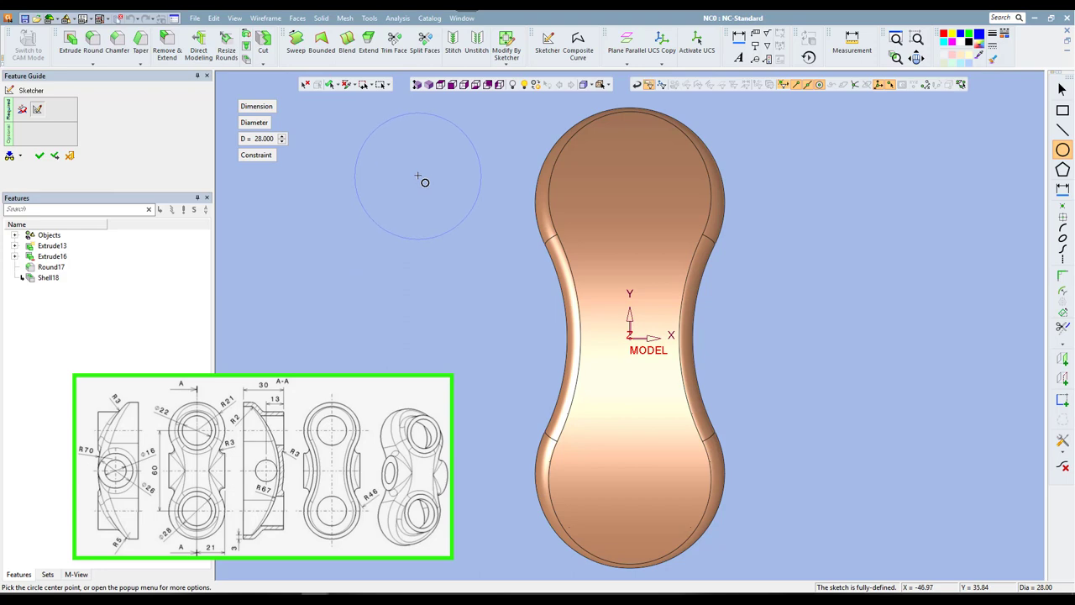
# Add the bracket's upper and lower end edges as sketch references
pyautogui.rightClick(416, 175)
pyautogui.click(451, 308)
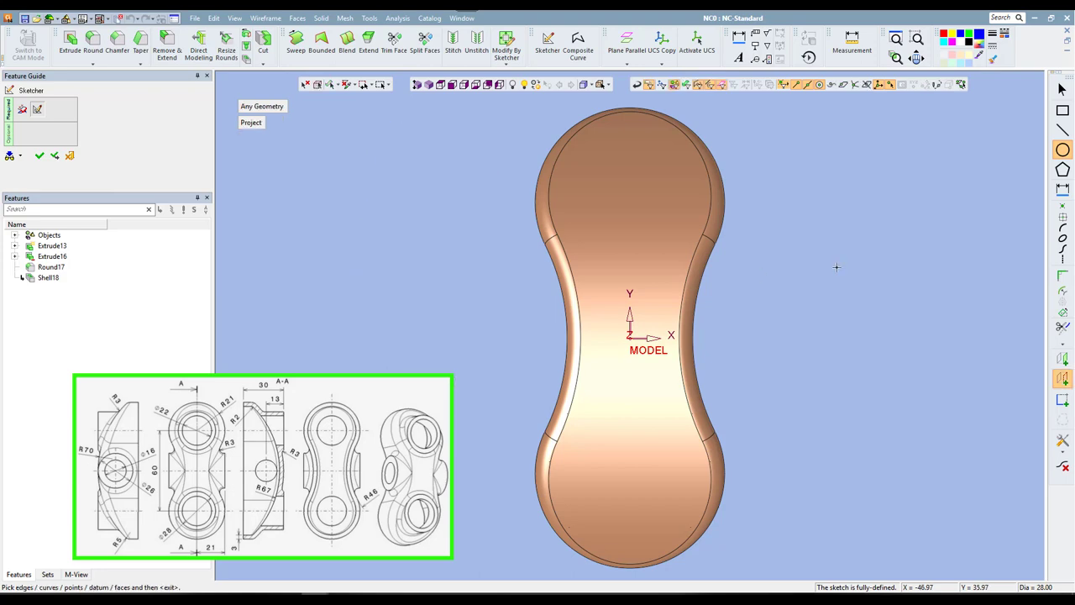
pyautogui.moveTo(836, 267); pyautogui.dragTo(760, 265, button='right')
pyautogui.click(793, 229)
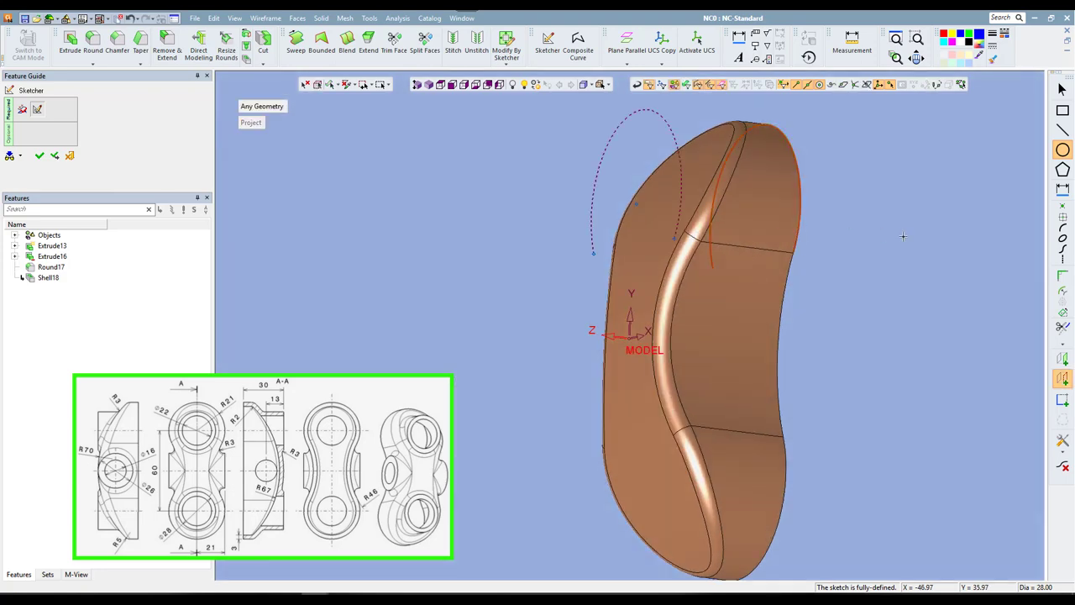
pyautogui.moveTo(905, 247); pyautogui.dragTo(835, 227, button='right')
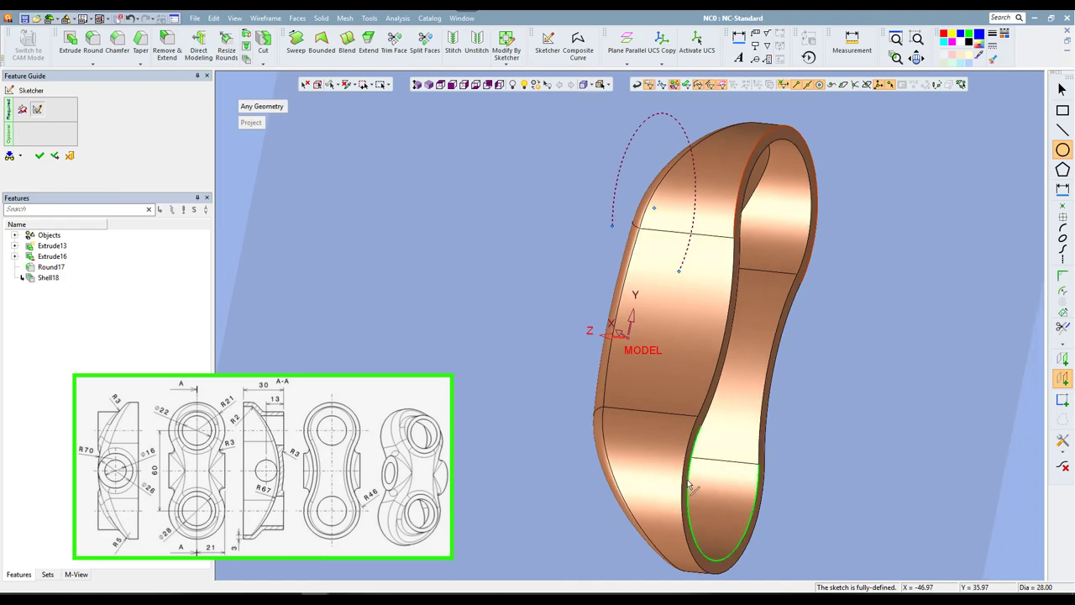
pyautogui.click(683, 479)
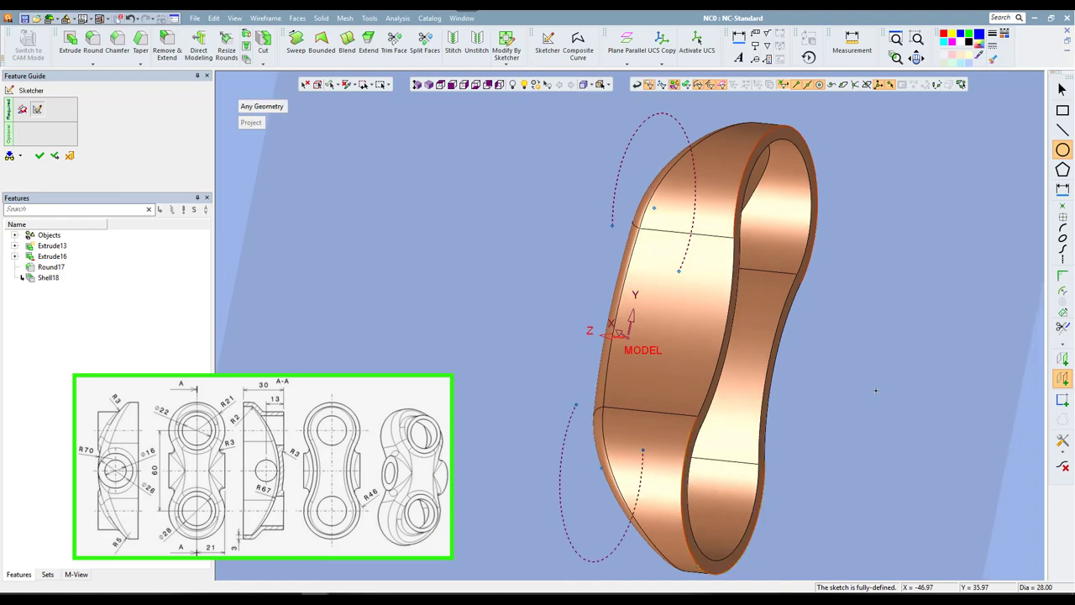
pyautogui.click(441, 85)
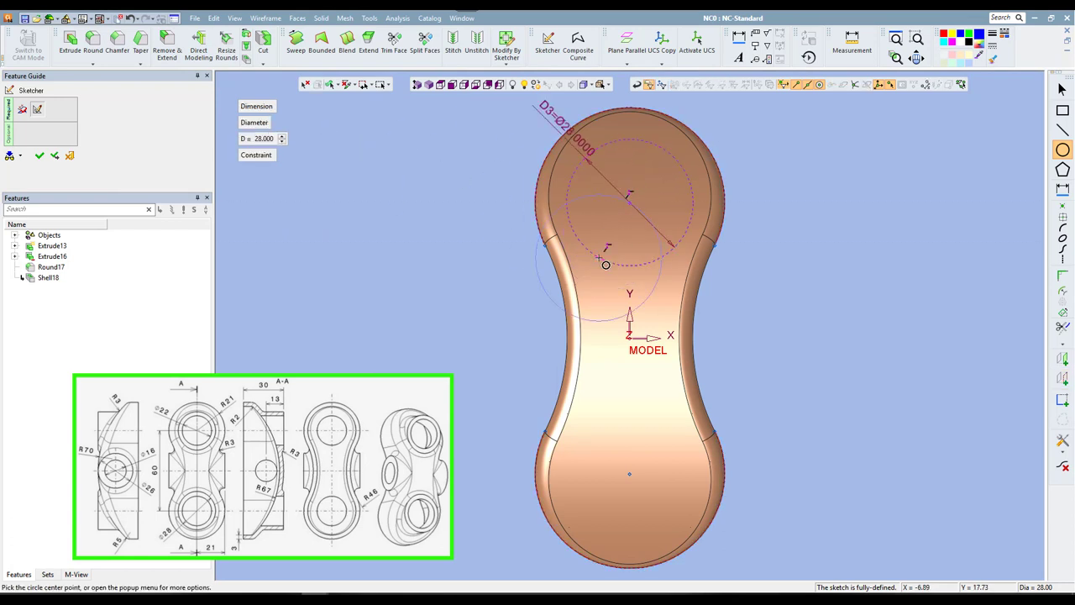
# Place Ø28 circles at both end centres and finish the sketch
pyautogui.click(606, 265)
pyautogui.click(634, 458)
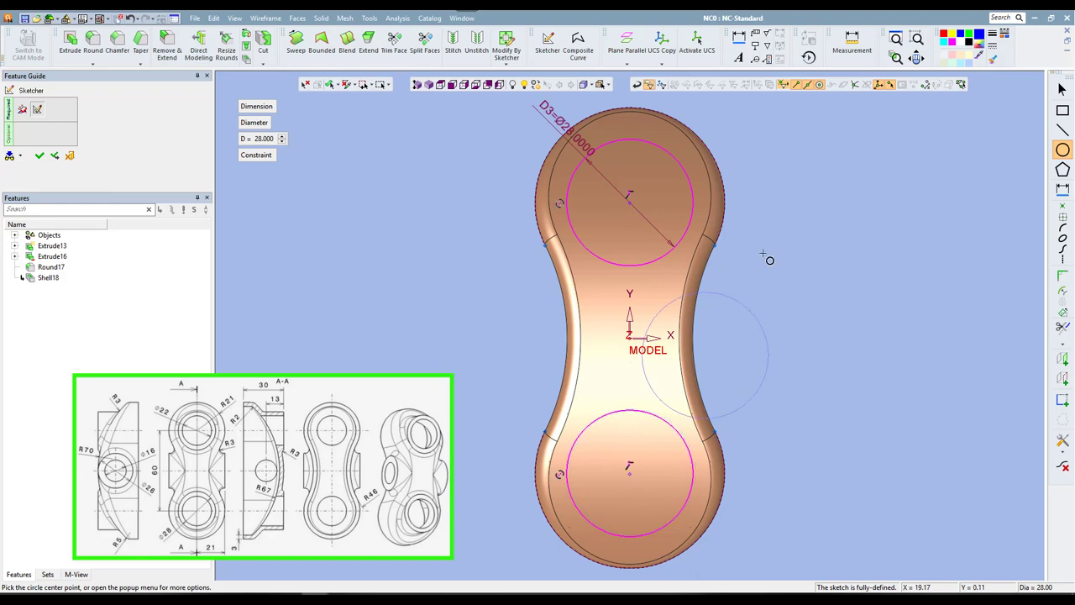
pyautogui.press('Escape')
pyautogui.rightClick(768, 252)
pyautogui.click(785, 255)
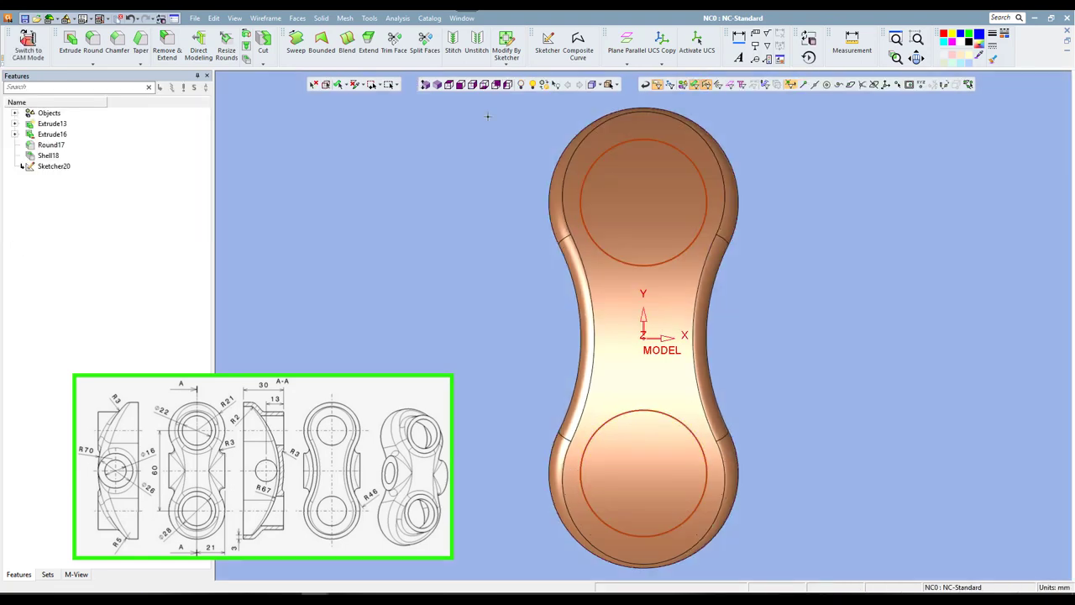
pyautogui.click(437, 85)
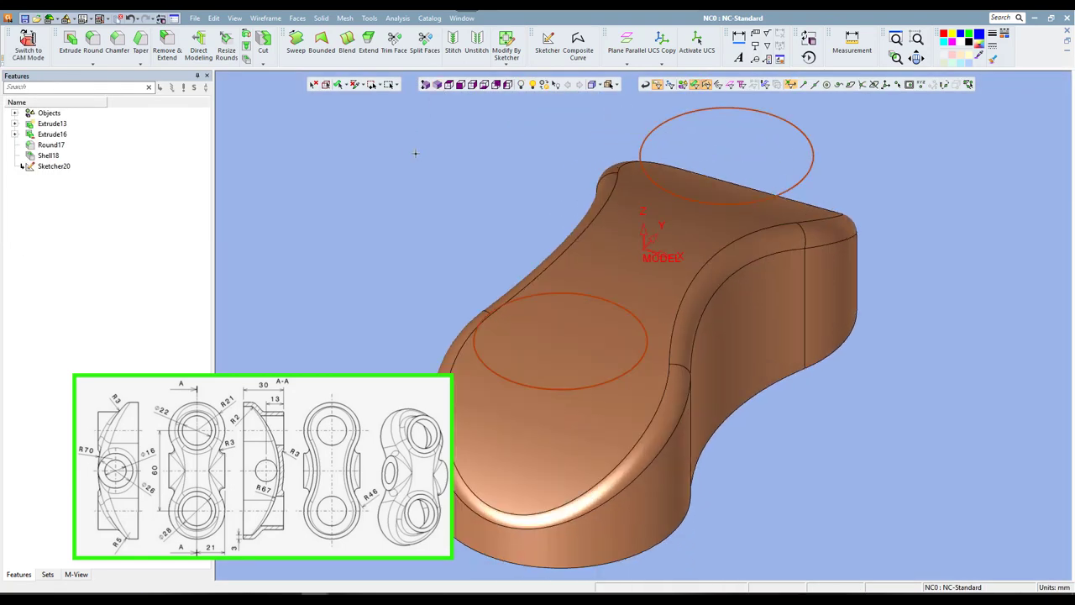
# Extrude the two circles downward as Add, To Closest, One Side, forming Ø28 bosses (Extrude21)
pyautogui.rightClick(415, 153)
pyautogui.click(431, 161)
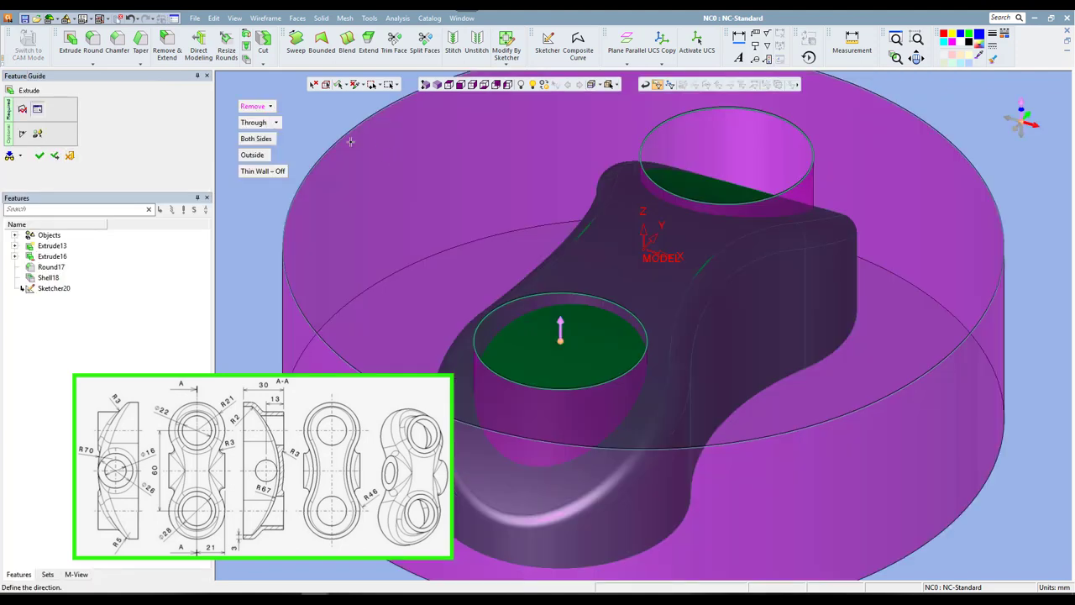
pyautogui.click(266, 106)
pyautogui.click(280, 132)
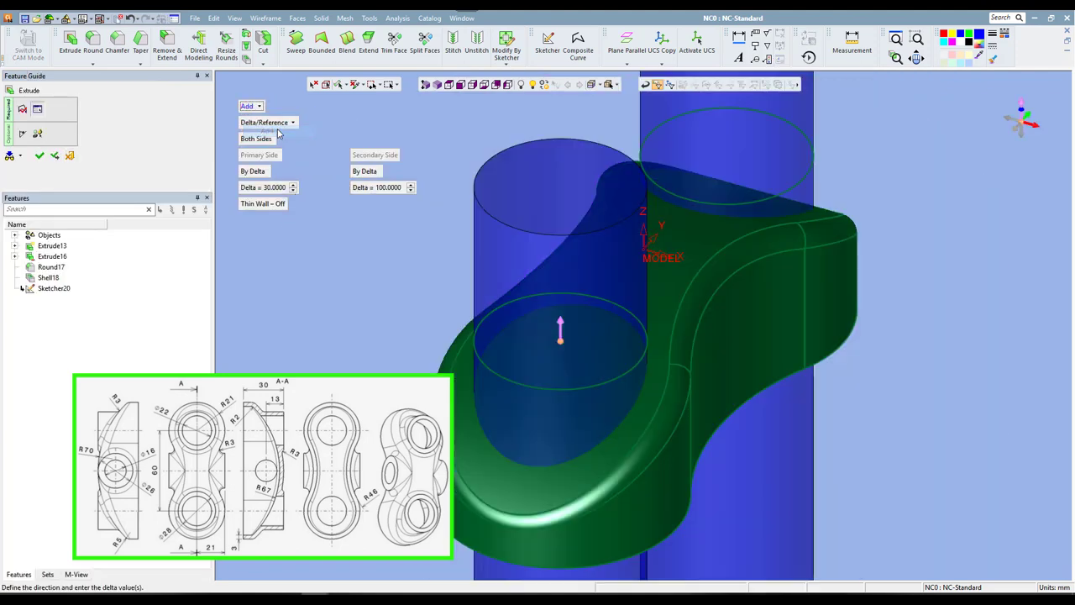
pyautogui.click(281, 122)
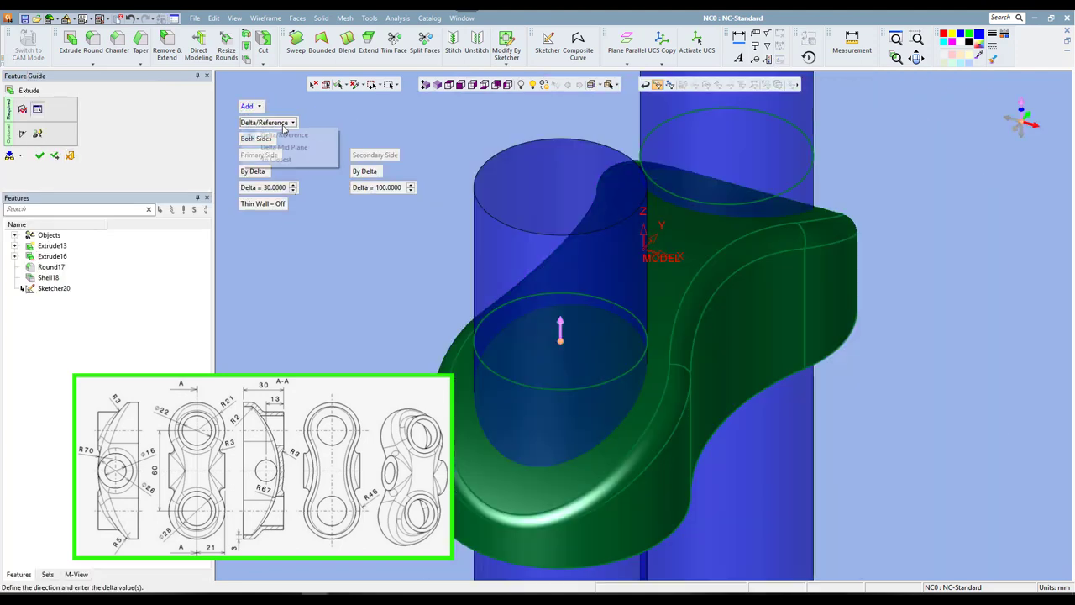
pyautogui.click(325, 153)
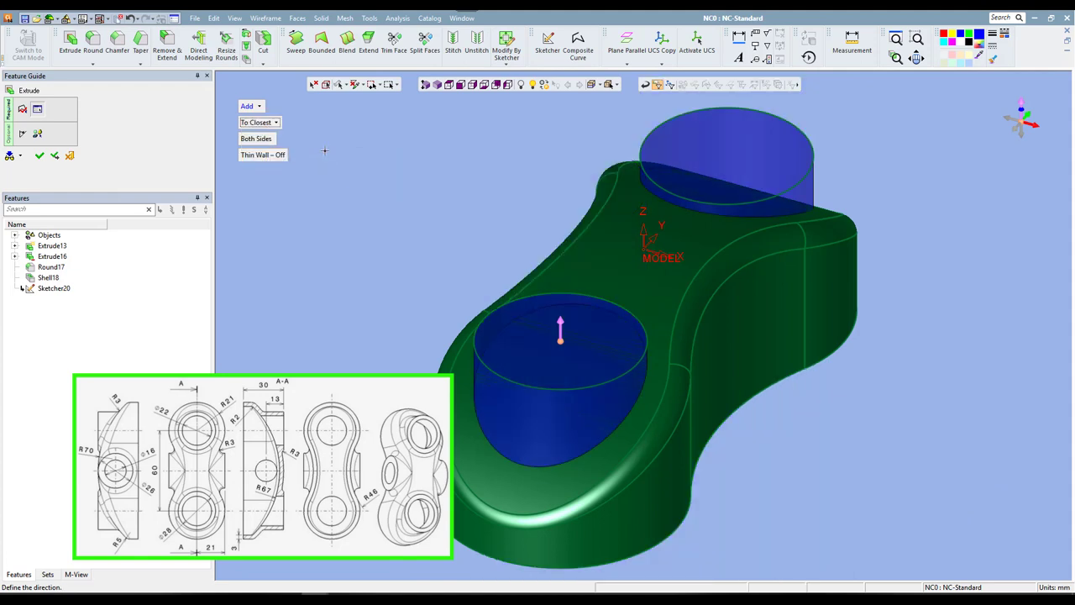
pyautogui.click(263, 145)
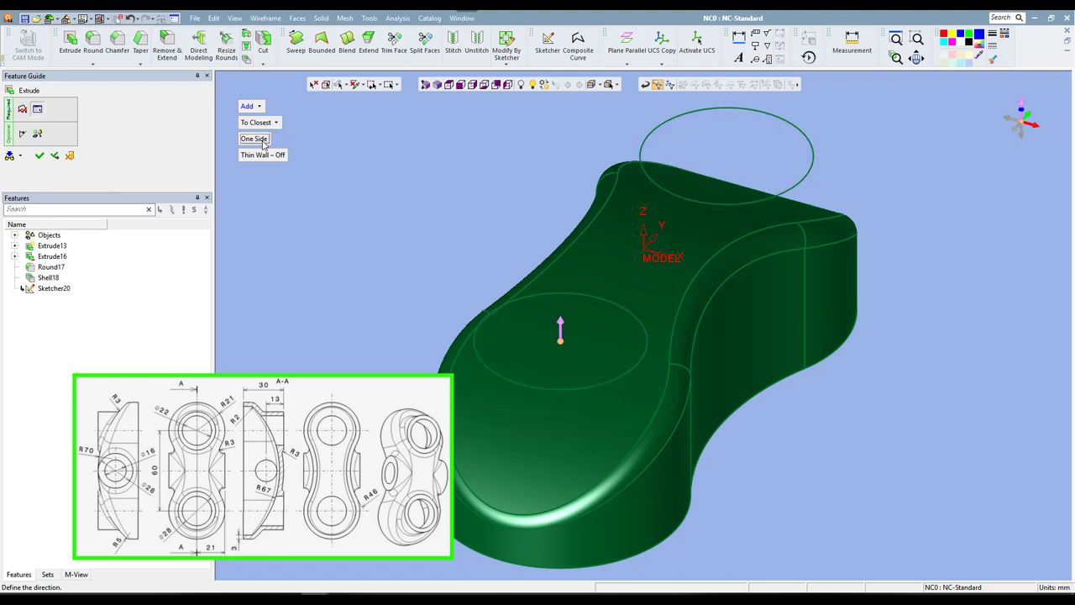
pyautogui.click(566, 321)
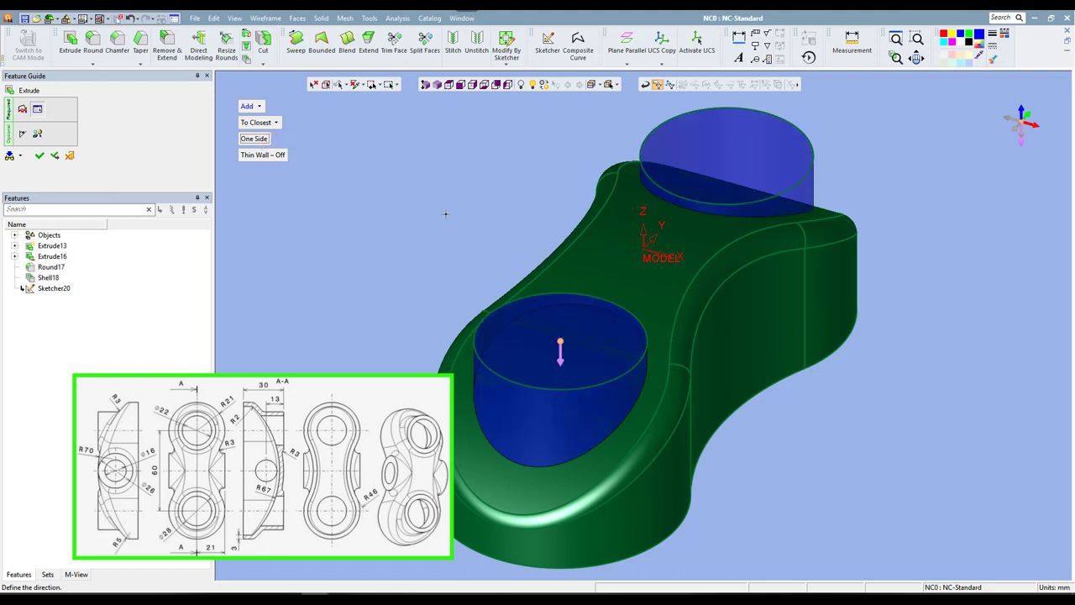
pyautogui.click(38, 155)
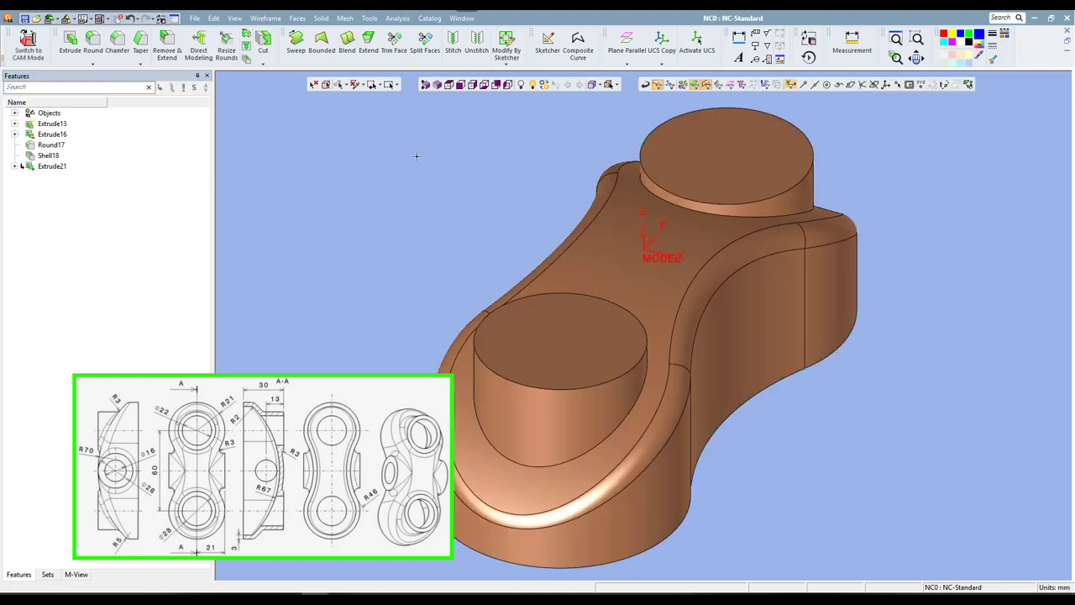
# Start a new sketch in Top view, referencing both bosses' circular edges
pyautogui.click(548, 42)
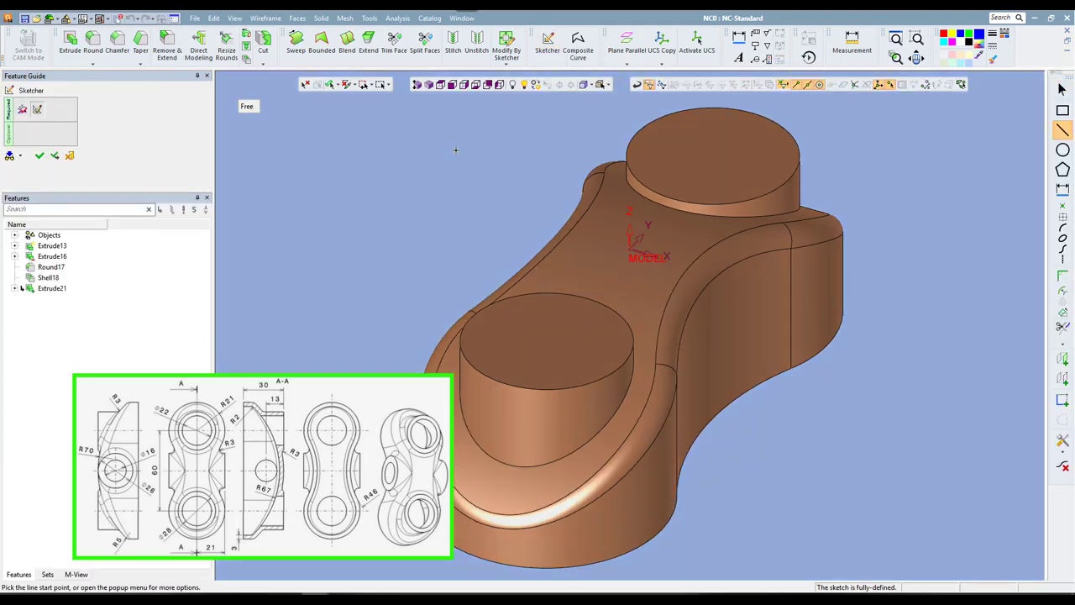
pyautogui.click(440, 84)
pyautogui.rightClick(795, 204)
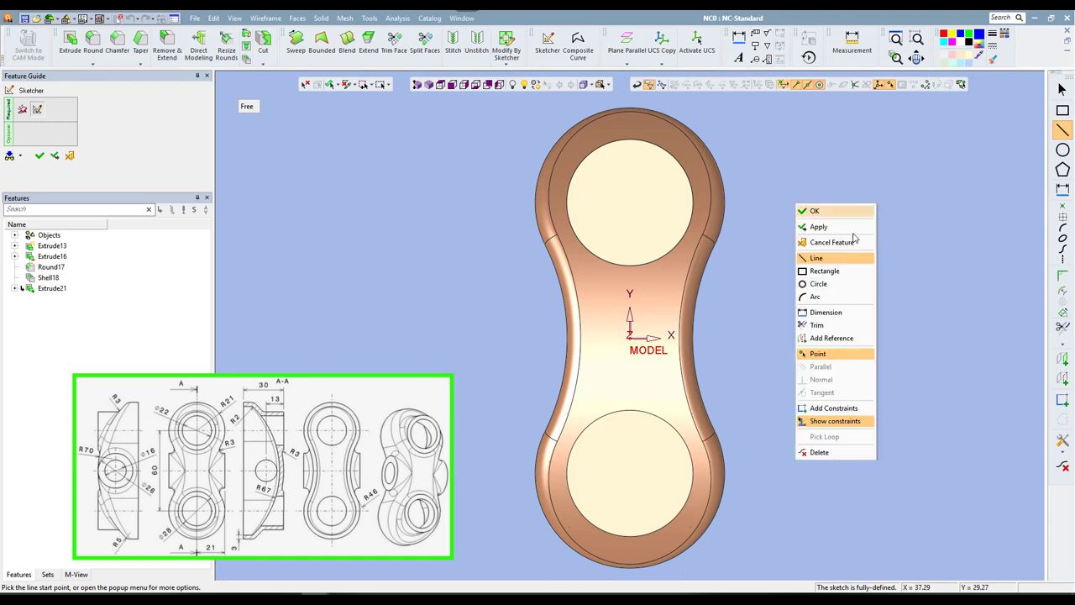
pyautogui.click(845, 339)
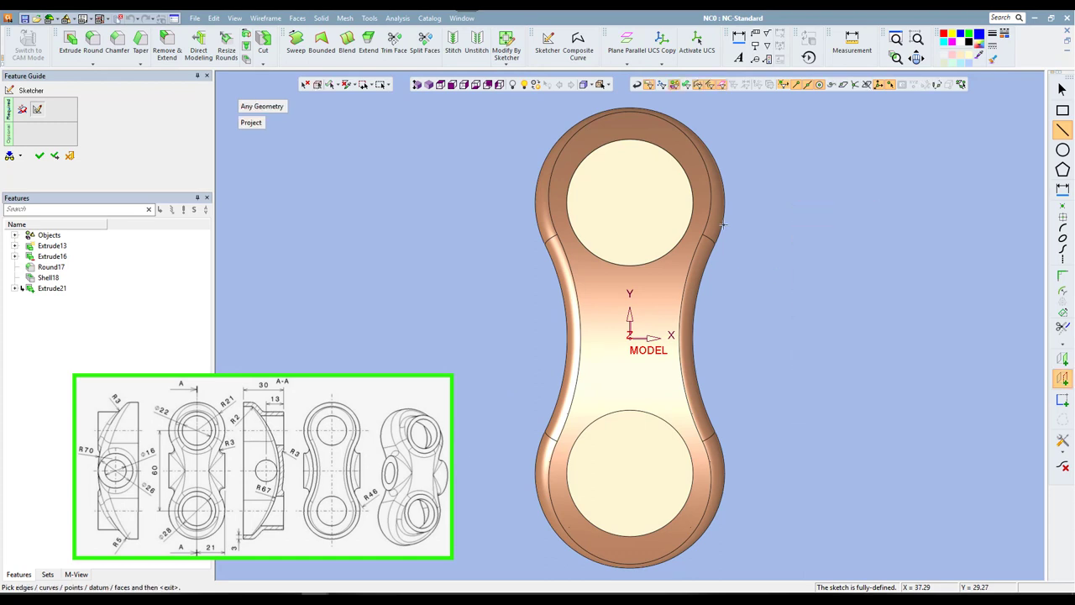
pyautogui.click(692, 187)
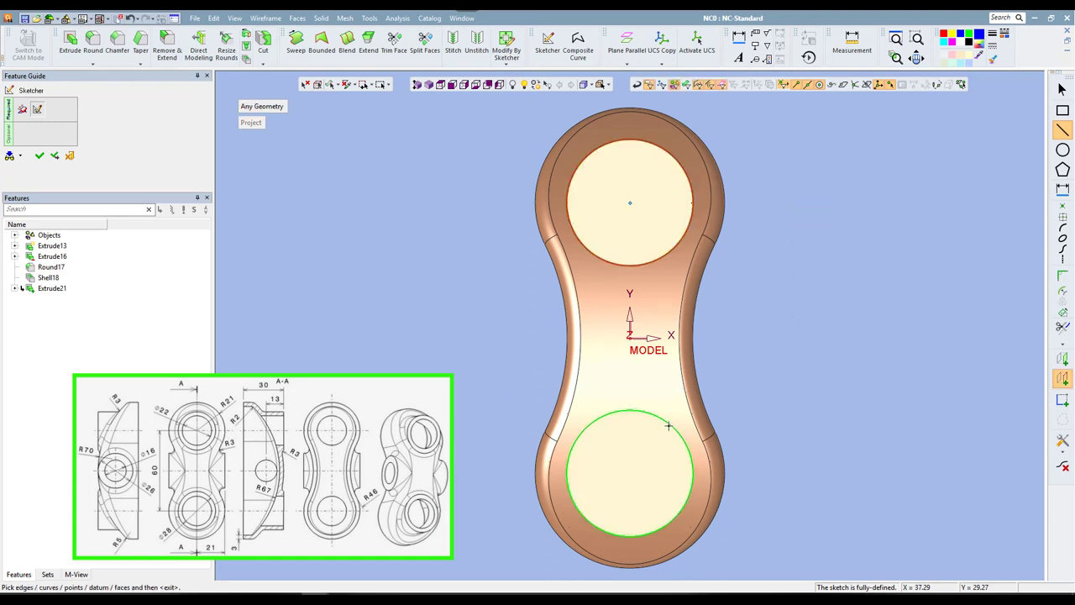
pyautogui.click(670, 426)
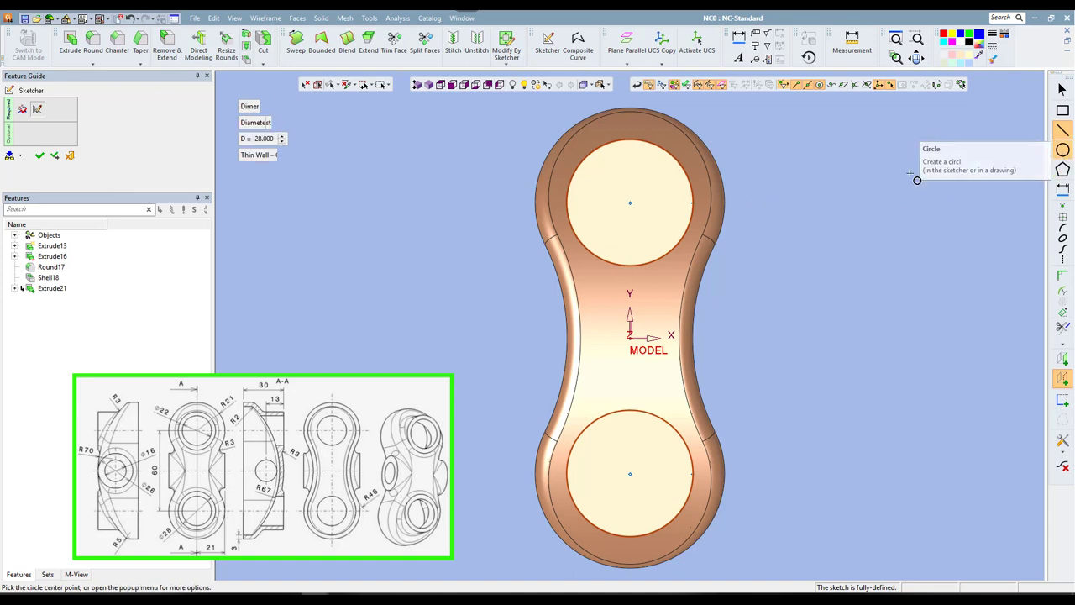
# Draw a Ø22 circle at each boss centre and finish the sketch (Sketcher23)
pyautogui.click(1063, 150)
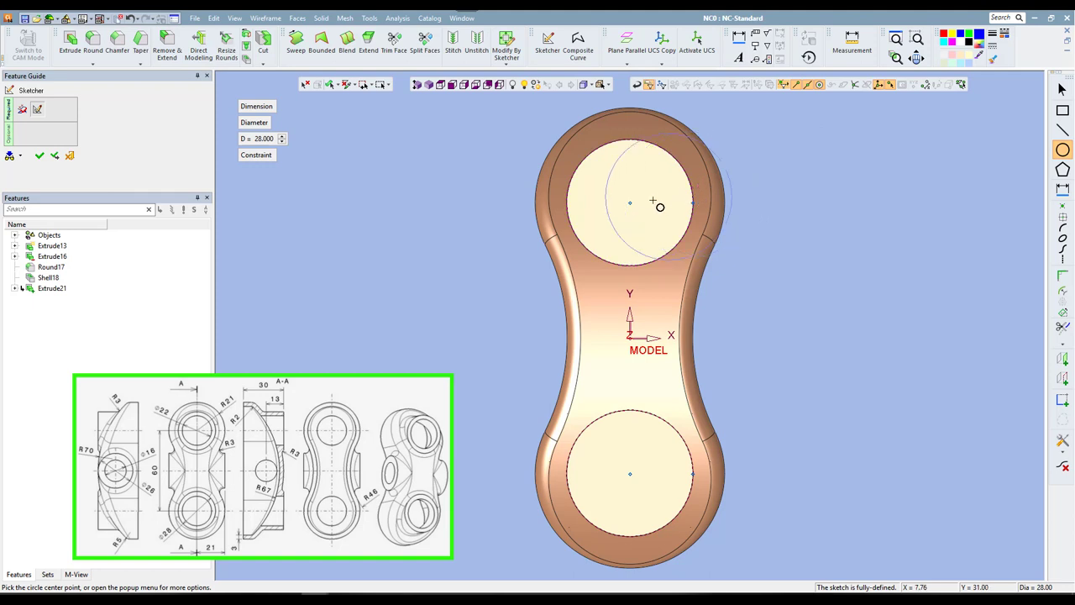
pyautogui.doubleClick(256, 139)
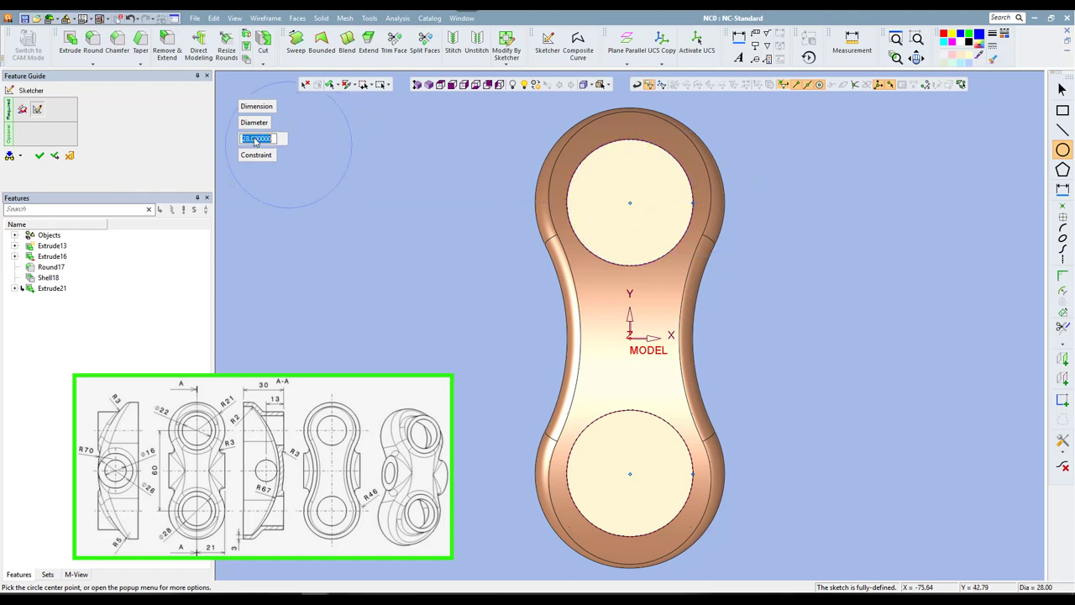
pyautogui.write('22')
pyautogui.press('Return')
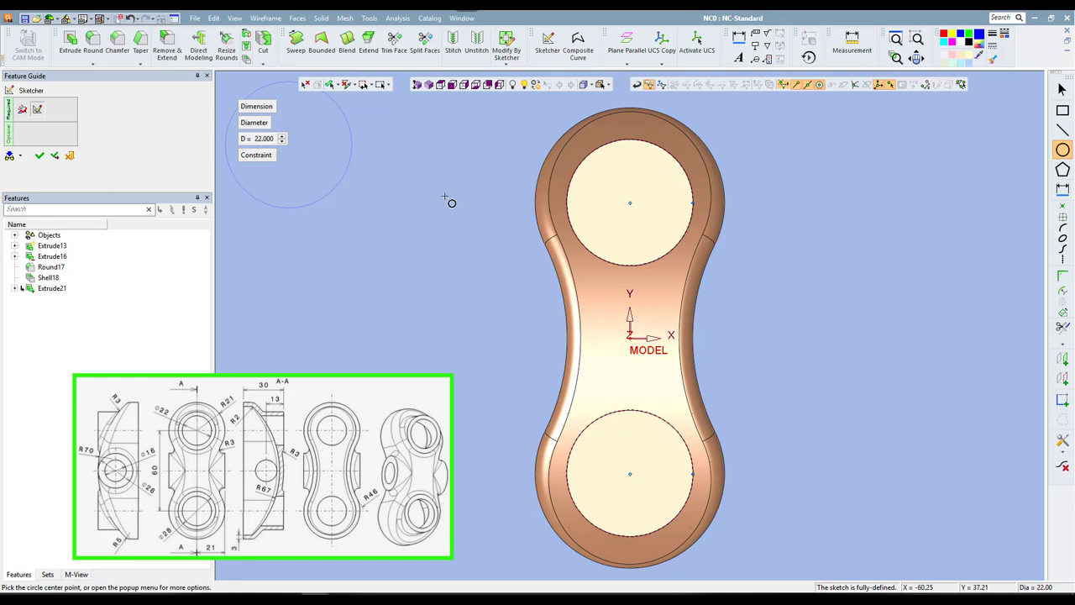
pyautogui.click(631, 208)
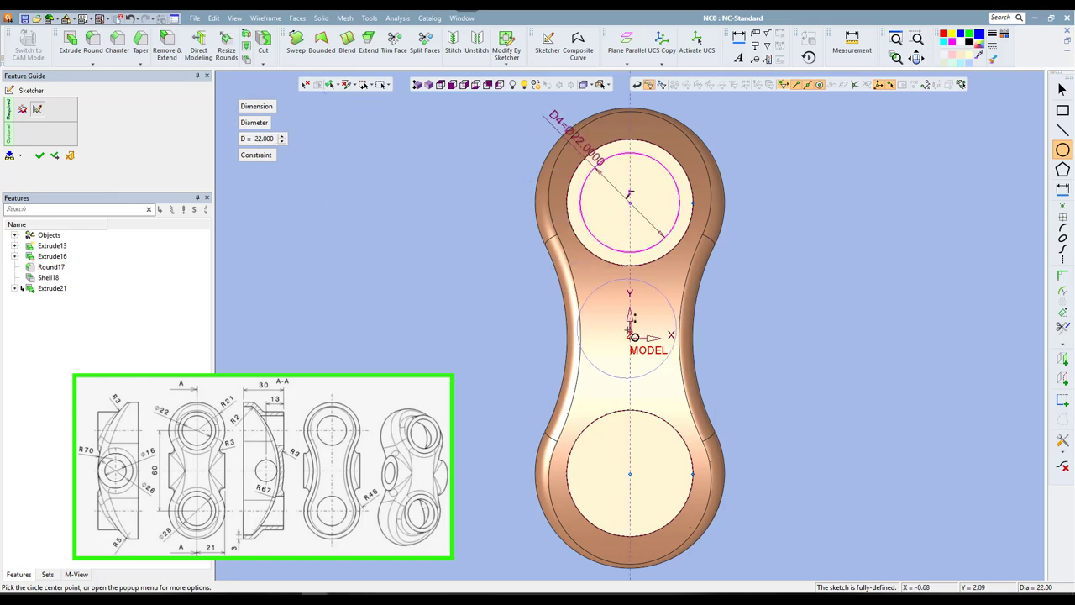
pyautogui.click(631, 475)
pyautogui.rightClick(803, 268)
pyautogui.click(815, 277)
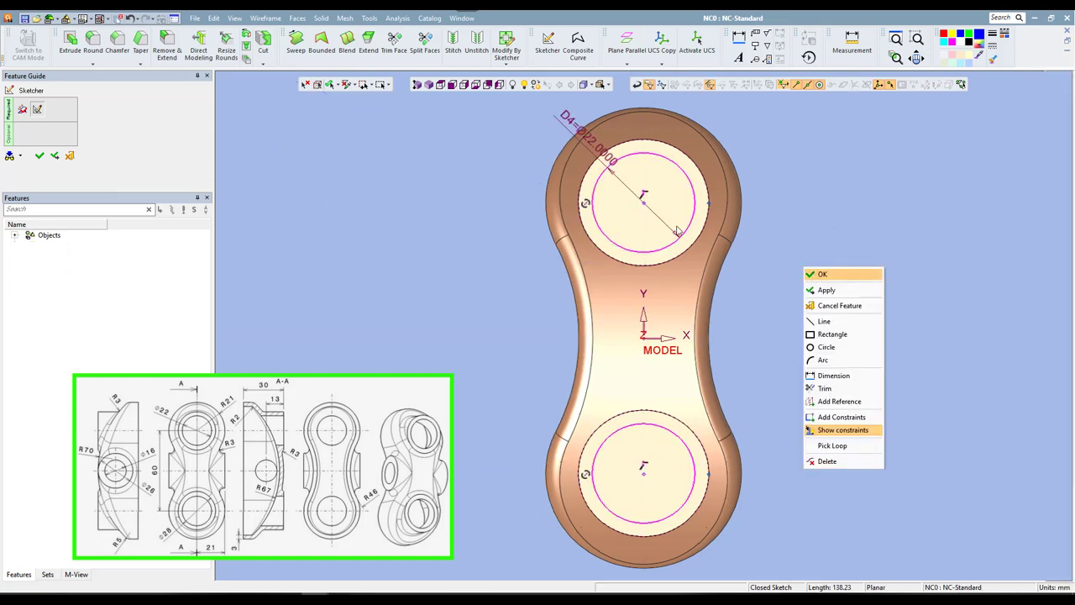
pyautogui.click(426, 84)
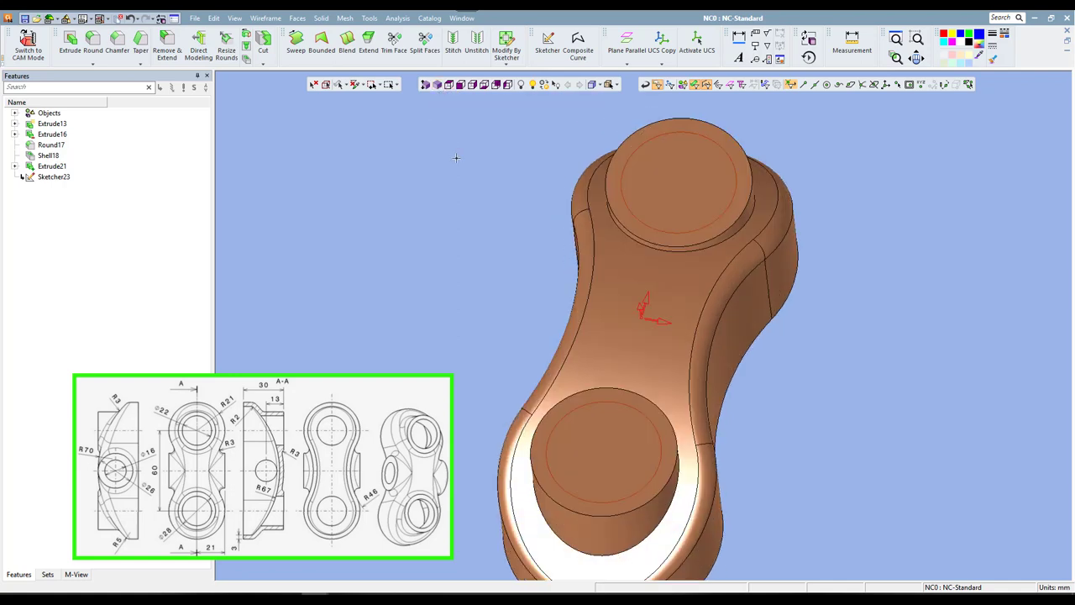
# Extrude the Ø22 circles as a Remove cut, inside, creating Extrude24 holes in both bosses
pyautogui.rightClick(456, 157)
pyautogui.click(471, 163)
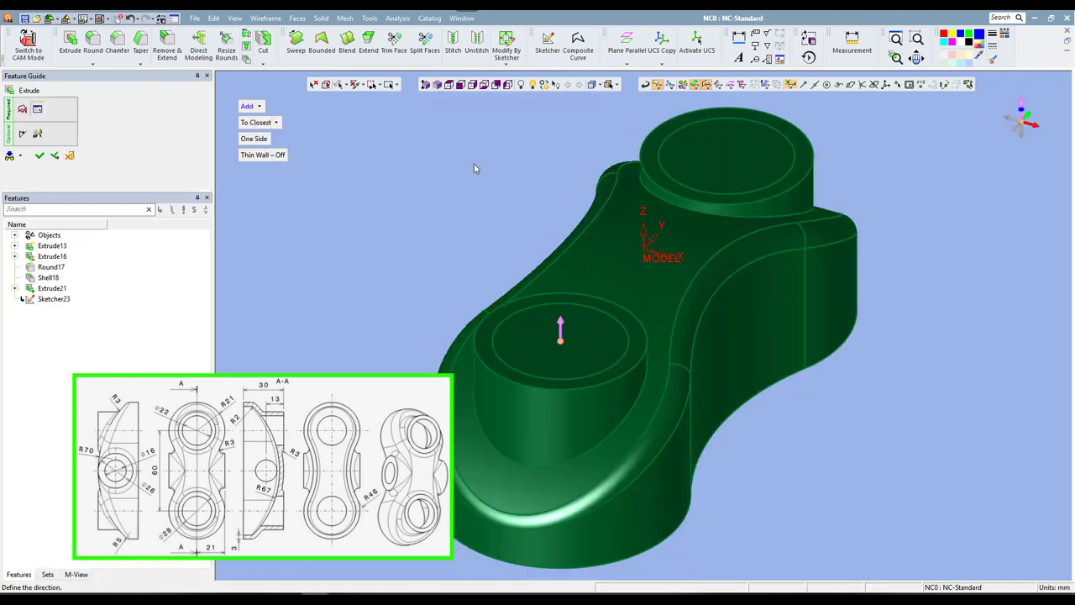
pyautogui.click(262, 107)
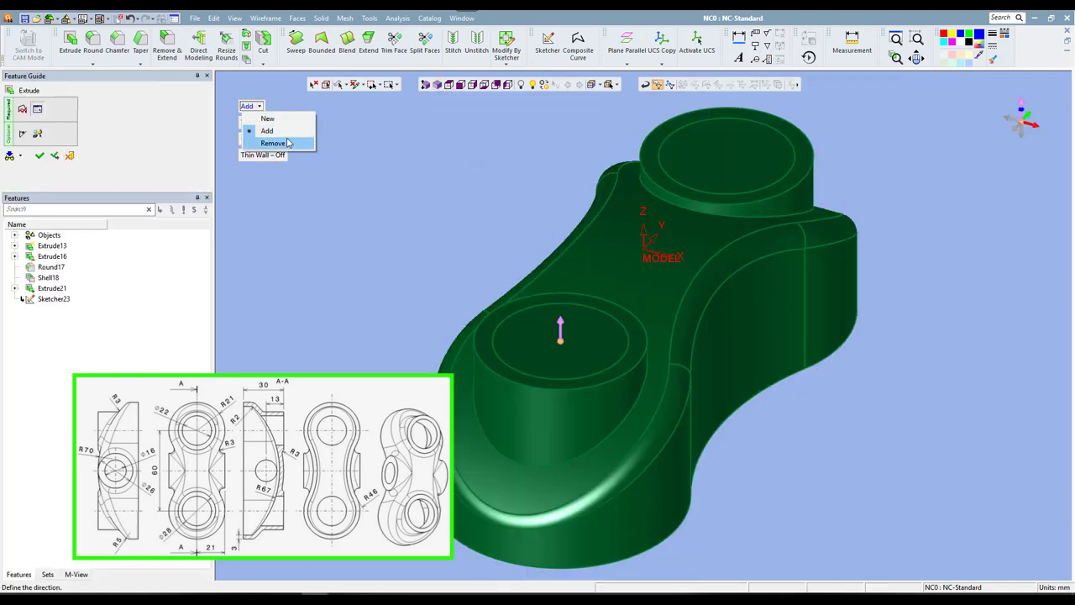
pyautogui.click(269, 142)
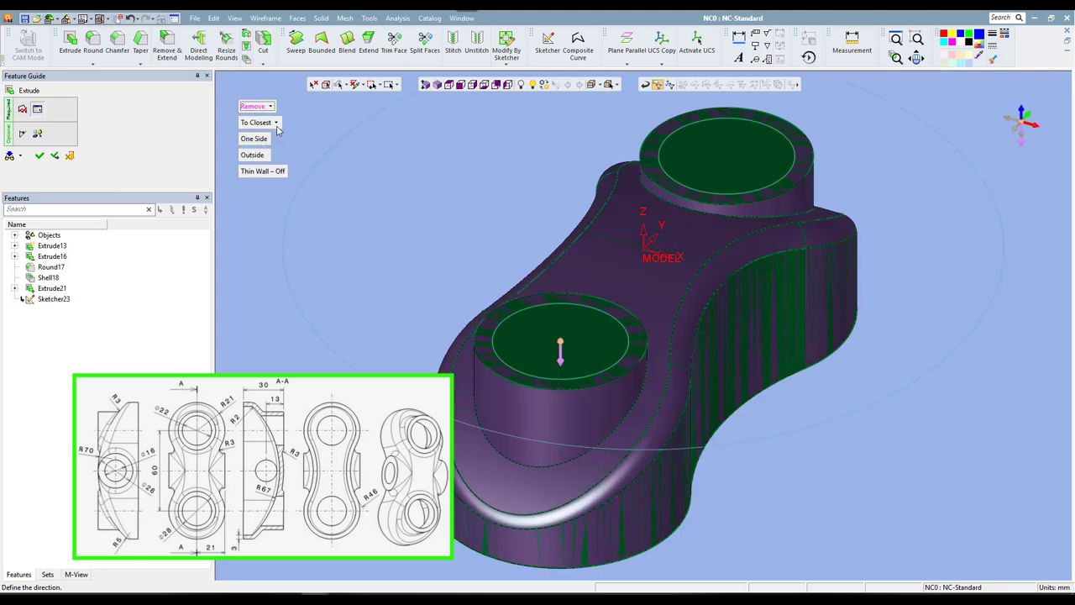
pyautogui.click(252, 155)
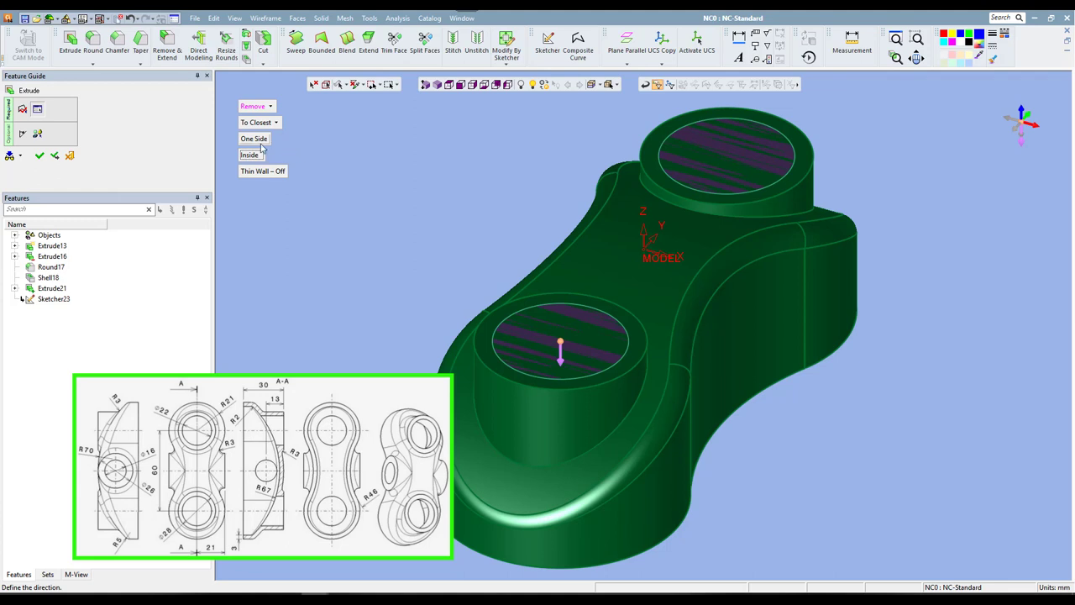
pyautogui.rightClick(387, 165)
pyautogui.click(388, 168)
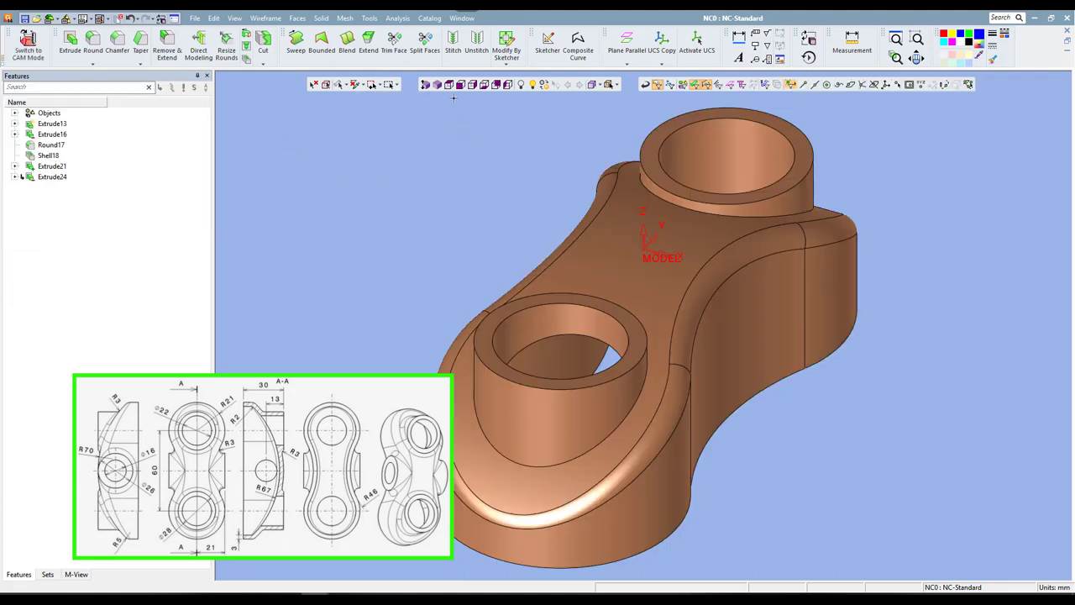
# Round both boss base edges with a 3 mm fillet (Round25)
pyautogui.click(916, 58)
pyautogui.moveTo(893, 148)
pyautogui.mouseDown()
pyautogui.moveTo(889, 328)
pyautogui.moveTo(888, 216)
pyautogui.moveTo(917, 221)
pyautogui.moveTo(898, 238)
pyautogui.moveTo(882, 225)
pyautogui.moveTo(902, 173)
pyautogui.mouseUp()
pyautogui.press('Escape')
pyautogui.click(320, 17)
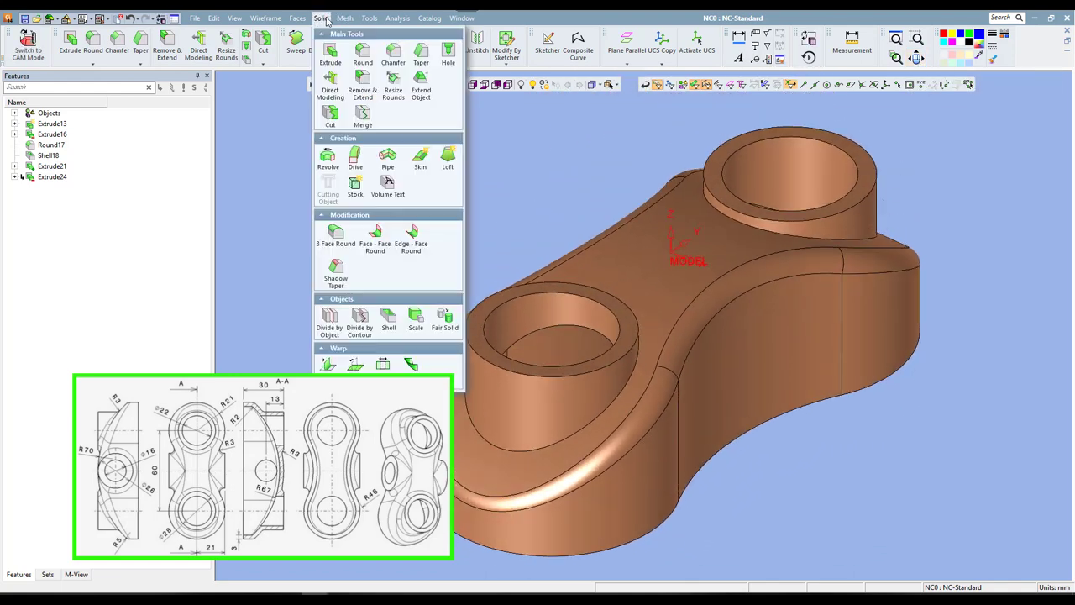
pyautogui.click(361, 50)
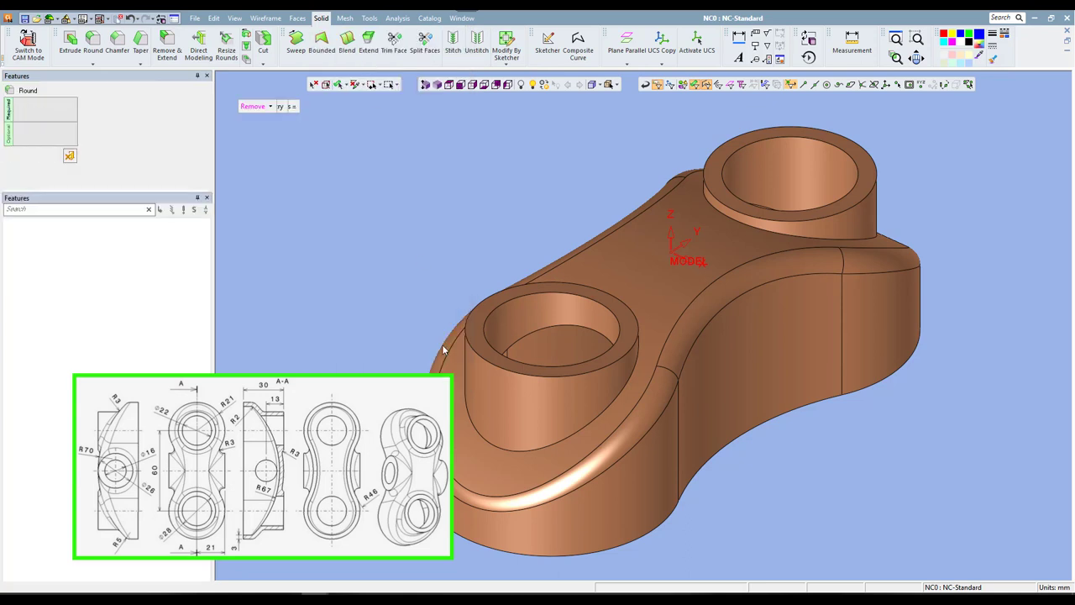
pyautogui.click(512, 451)
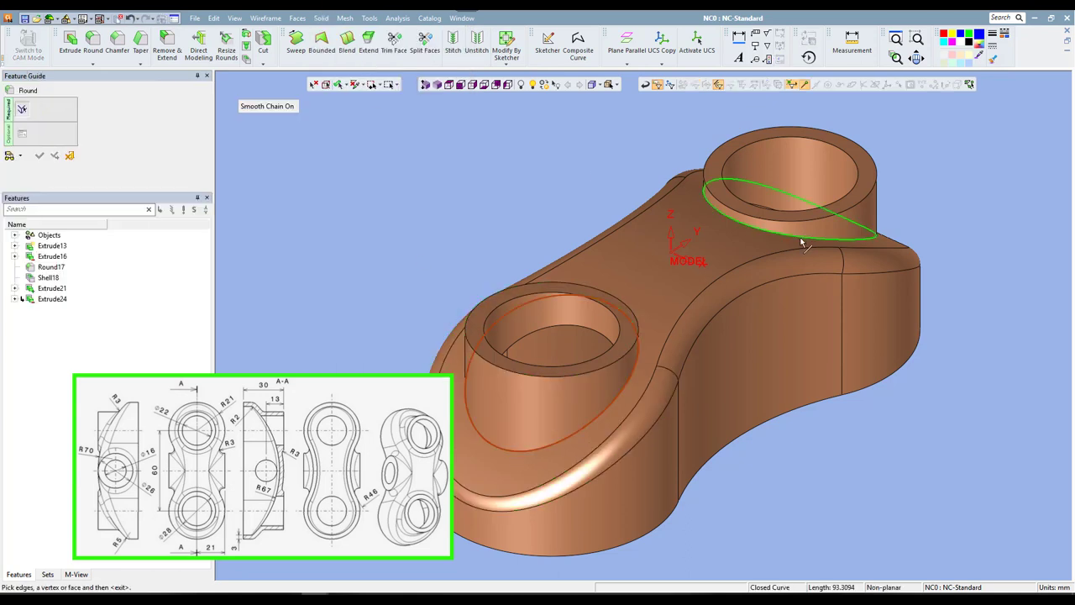
pyautogui.click(804, 239)
pyautogui.middleClick(572, 161)
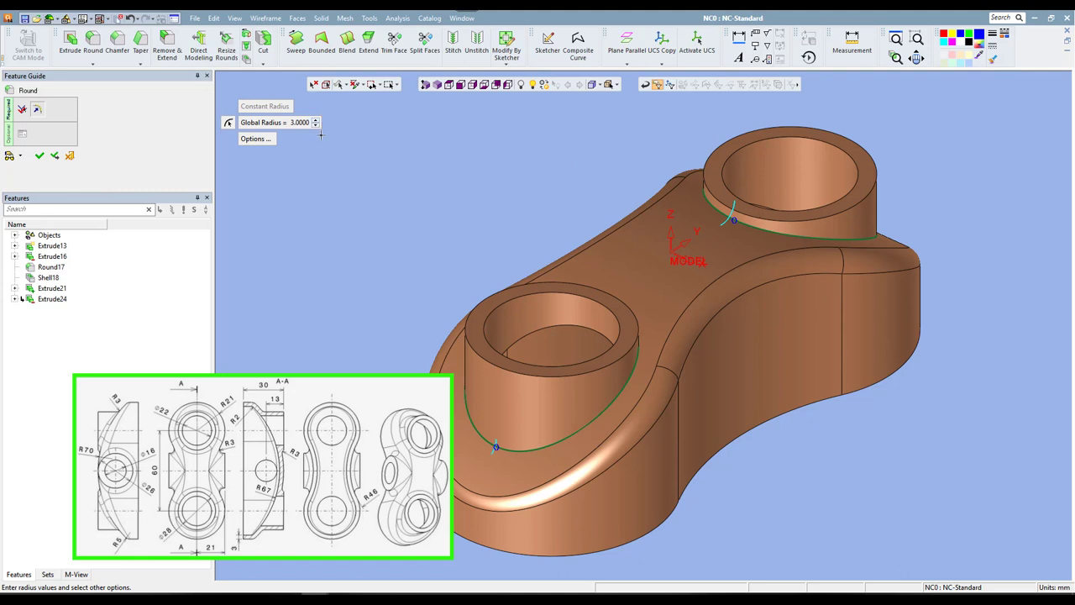
pyautogui.middleClick(408, 175)
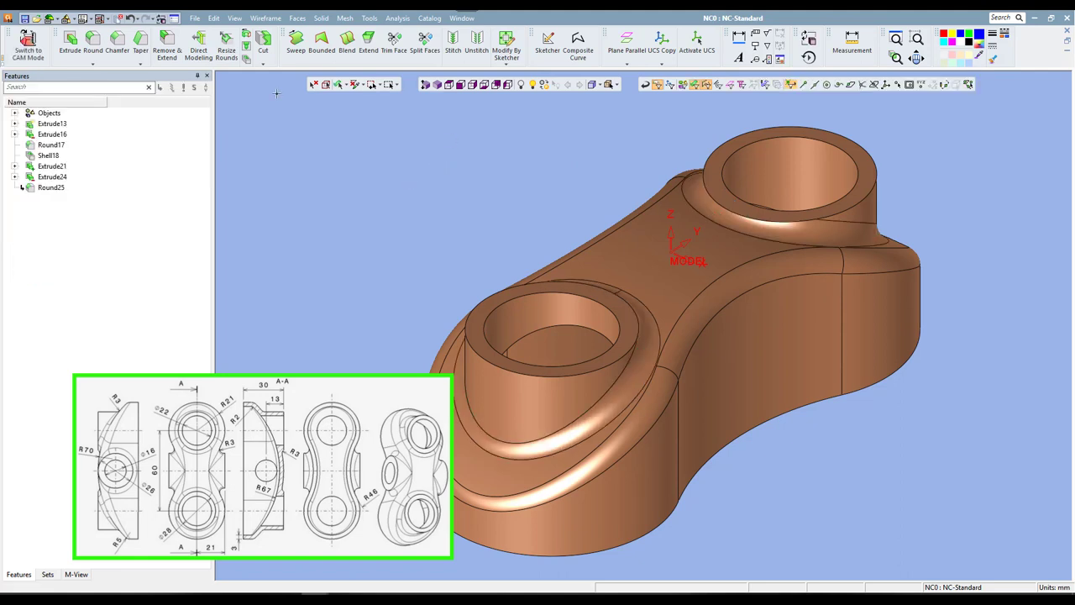
# Start a parallel datum plane referenced to the boss holes' circular edges
pyautogui.click(266, 17)
pyautogui.click(271, 74)
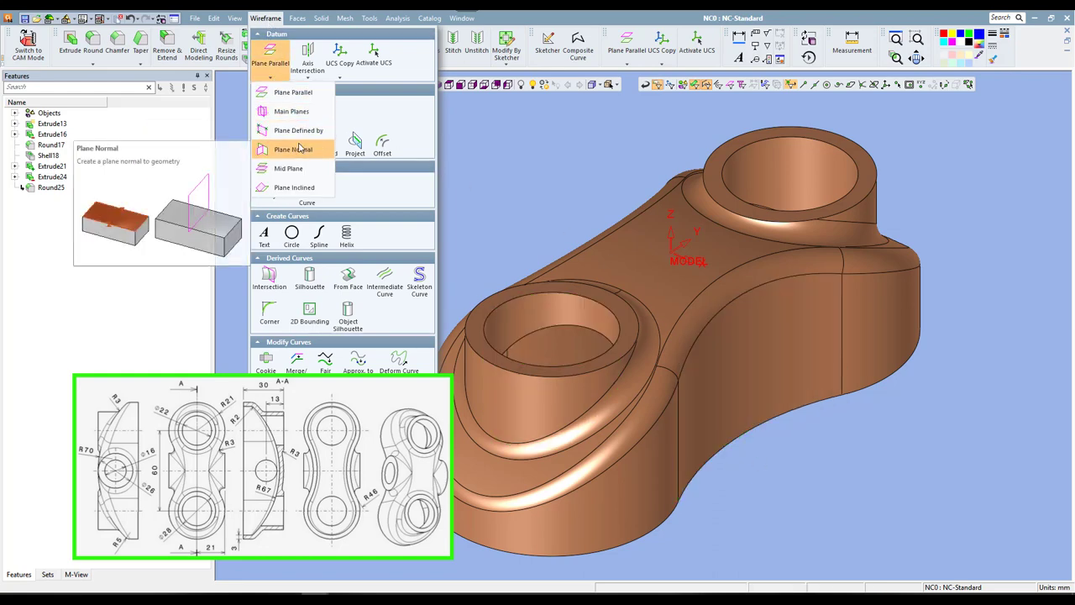
pyautogui.click(293, 92)
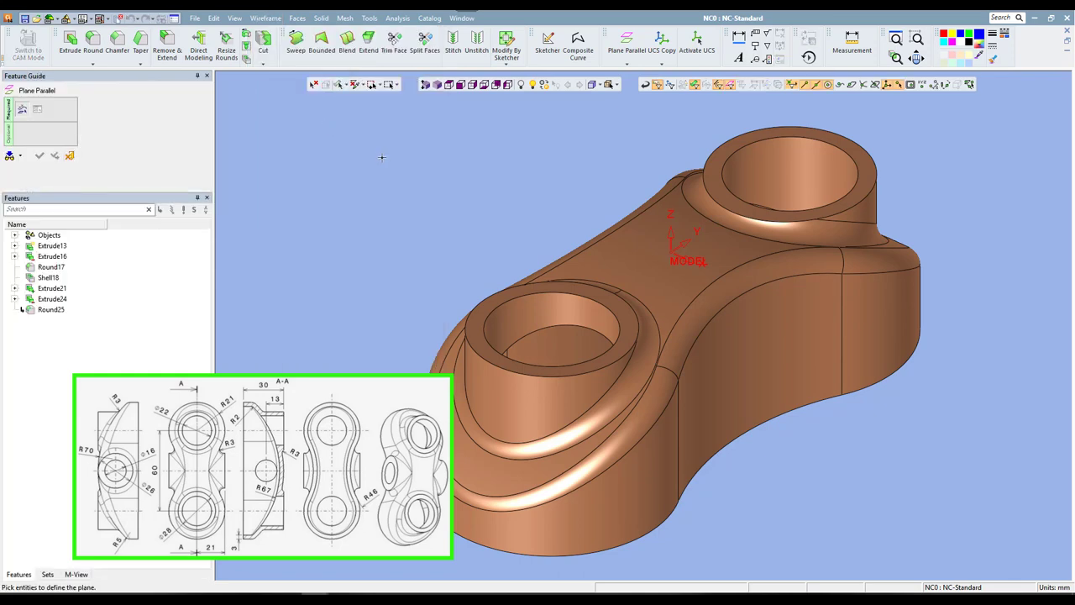
pyautogui.click(828, 84)
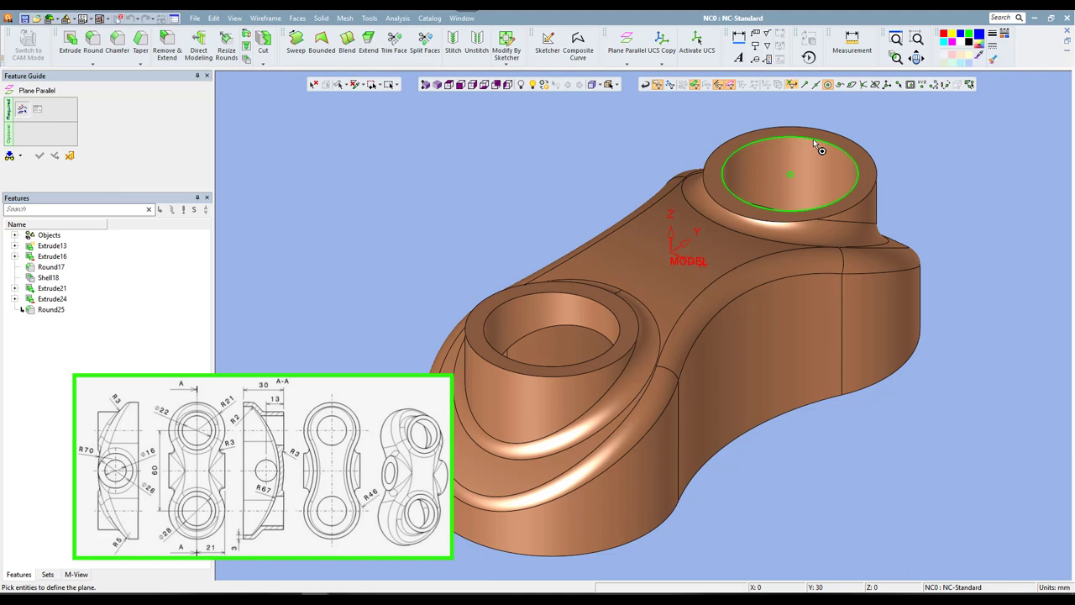
pyautogui.click(813, 139)
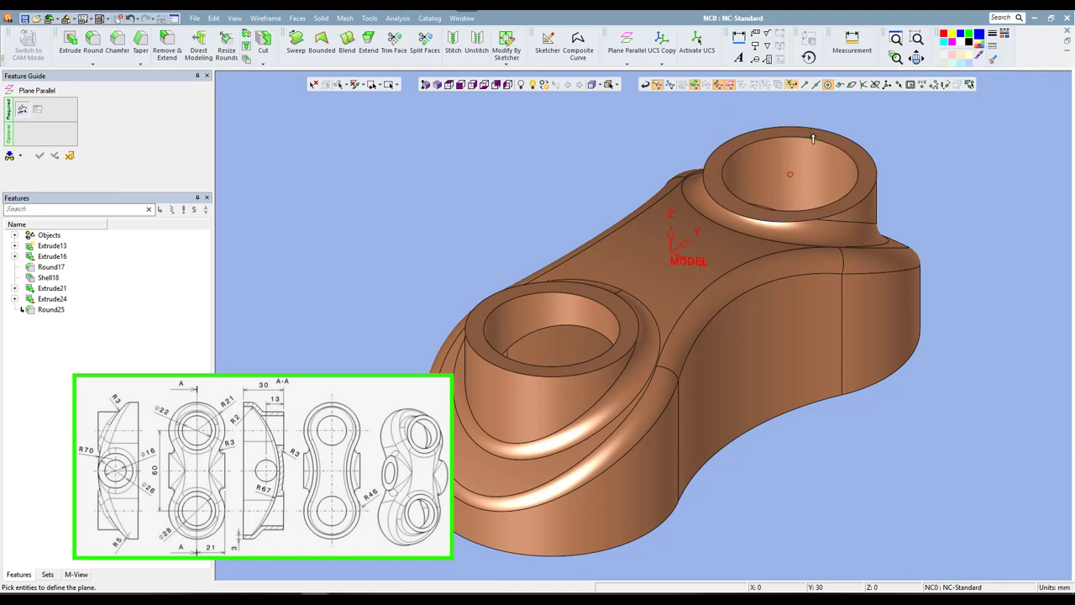
pyautogui.click(583, 296)
pyautogui.middleClick(528, 184)
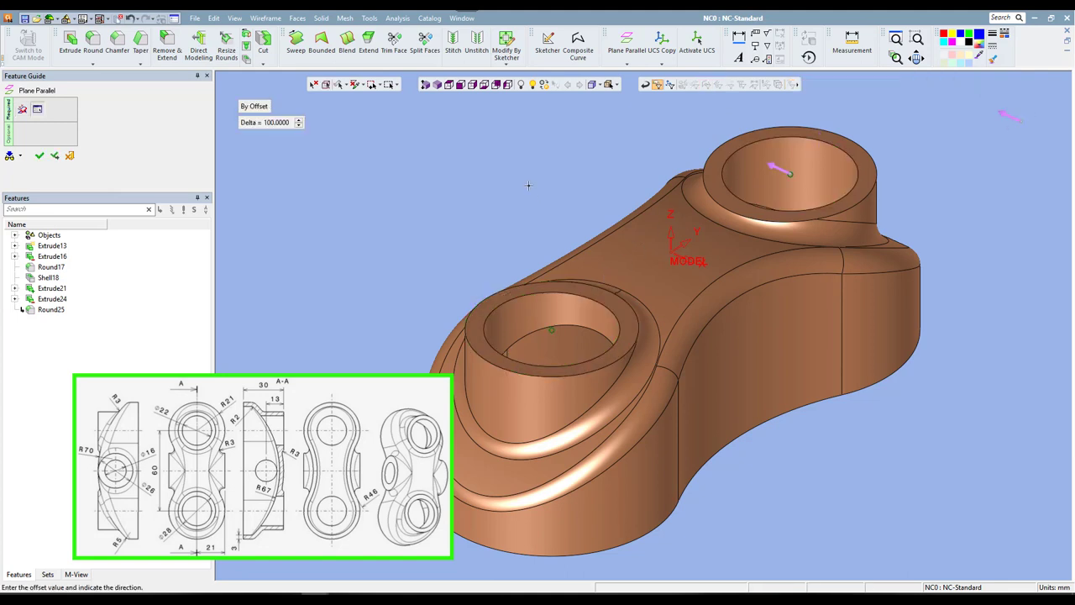
# Offset the plane 21 mm, flip it to the other side, and confirm Plane-Parallel26
pyautogui.click(275, 127)
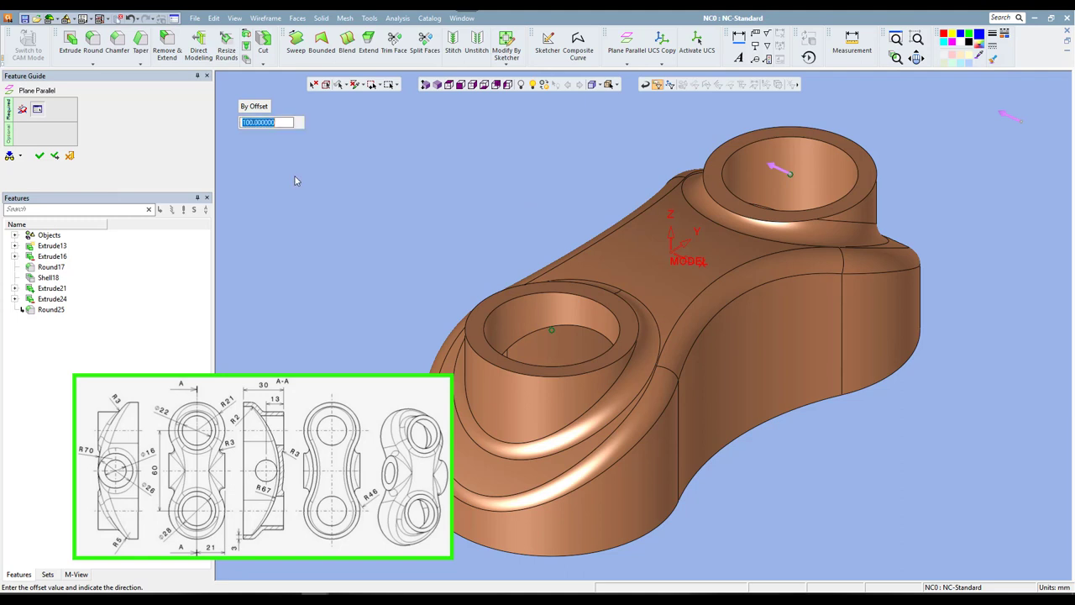
pyautogui.write('21')
pyautogui.press('Return')
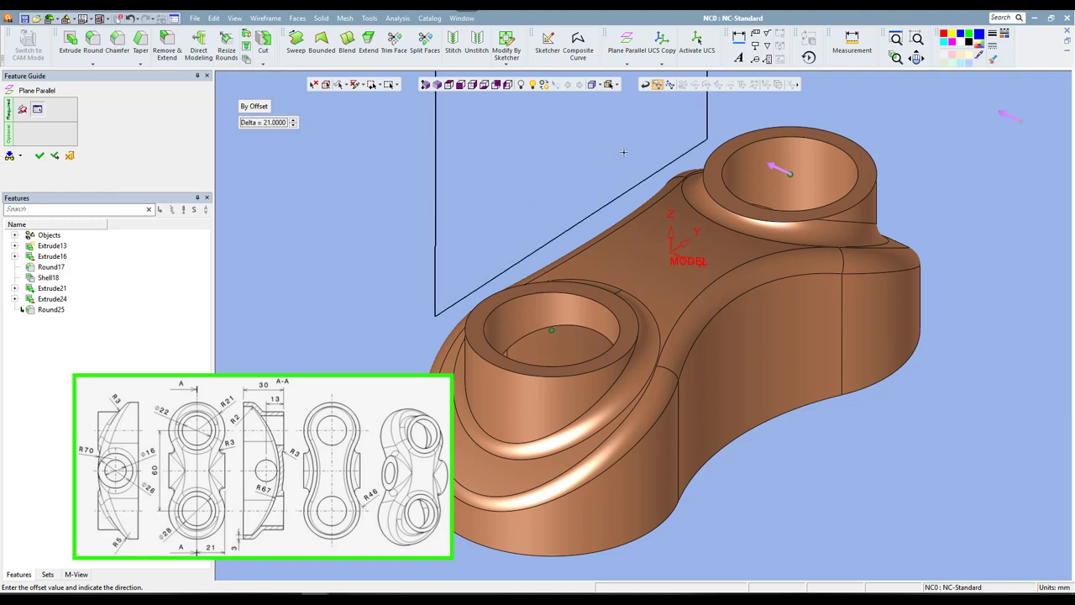
pyautogui.click(774, 169)
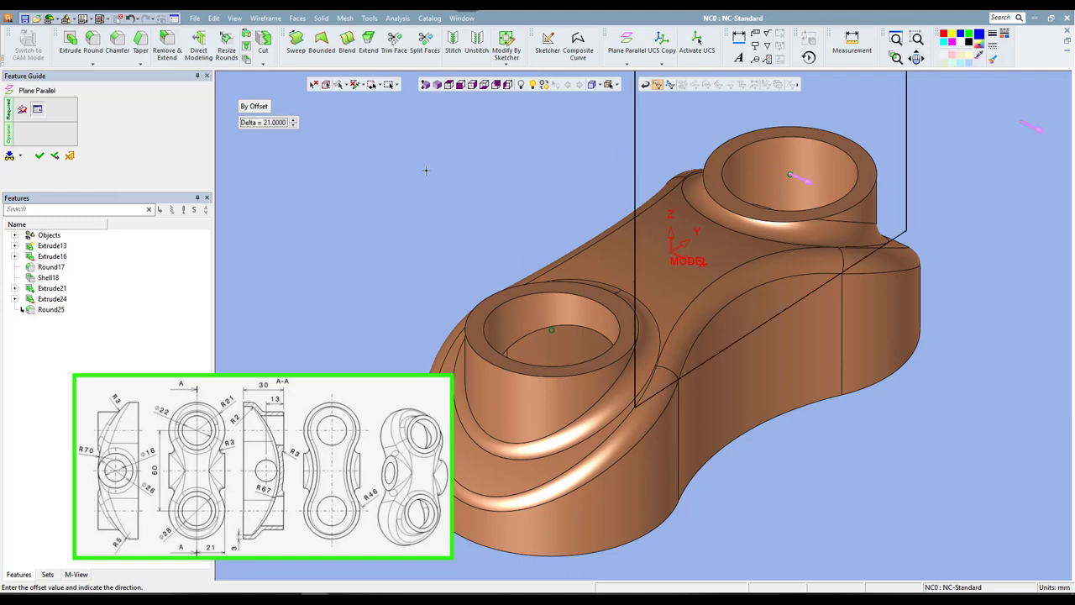
pyautogui.rightClick(426, 170)
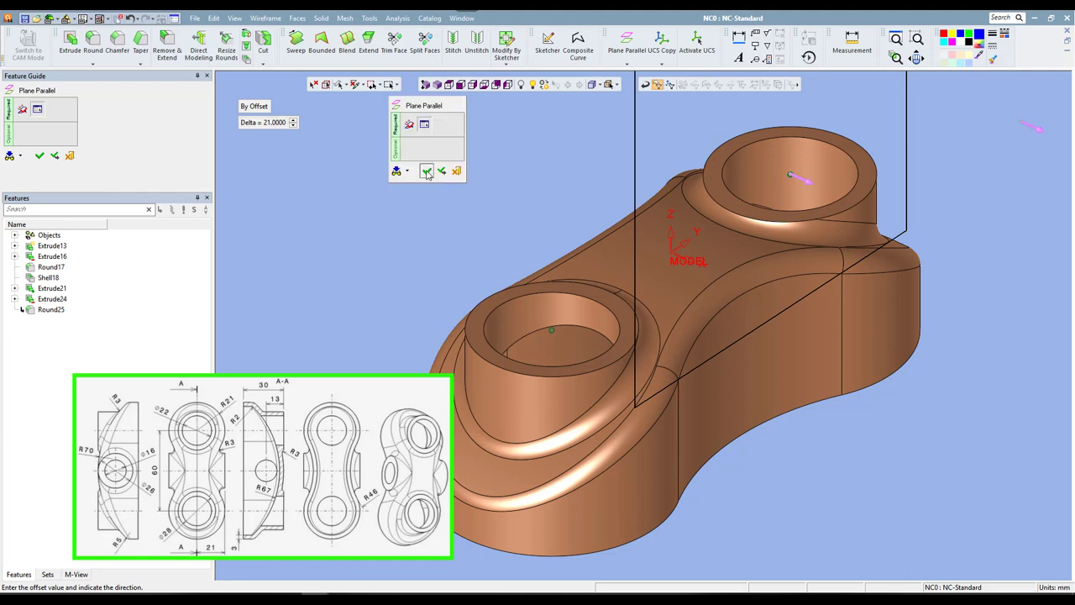
pyautogui.click(426, 170)
# Start a sketch on the new plane in Right view and place a Ø26 circle below the origin
pyautogui.click(546, 42)
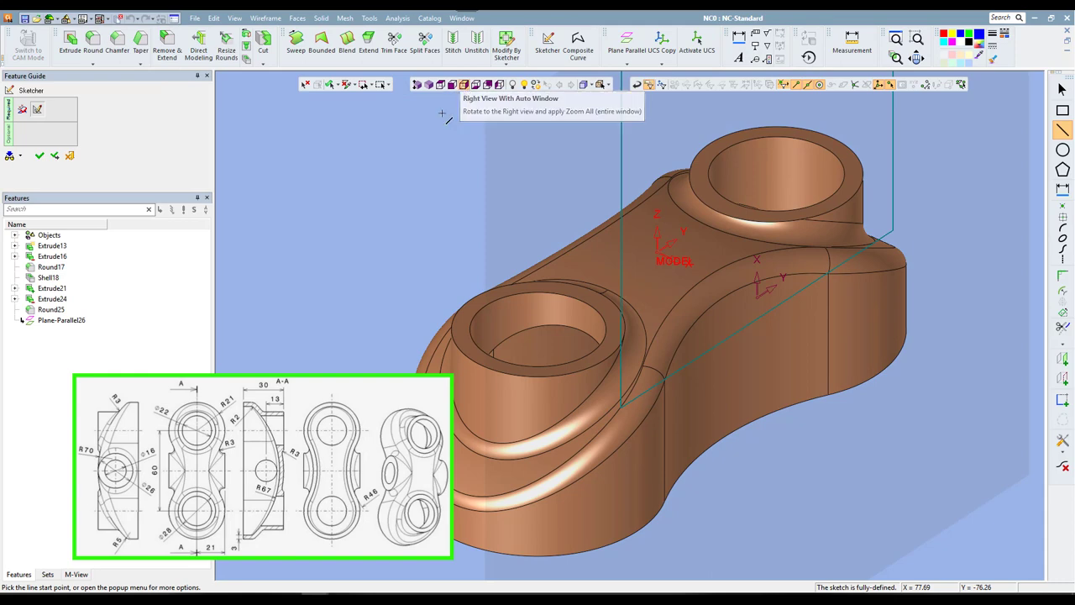
pyautogui.click(463, 85)
pyautogui.scroll(2, 615, 451)
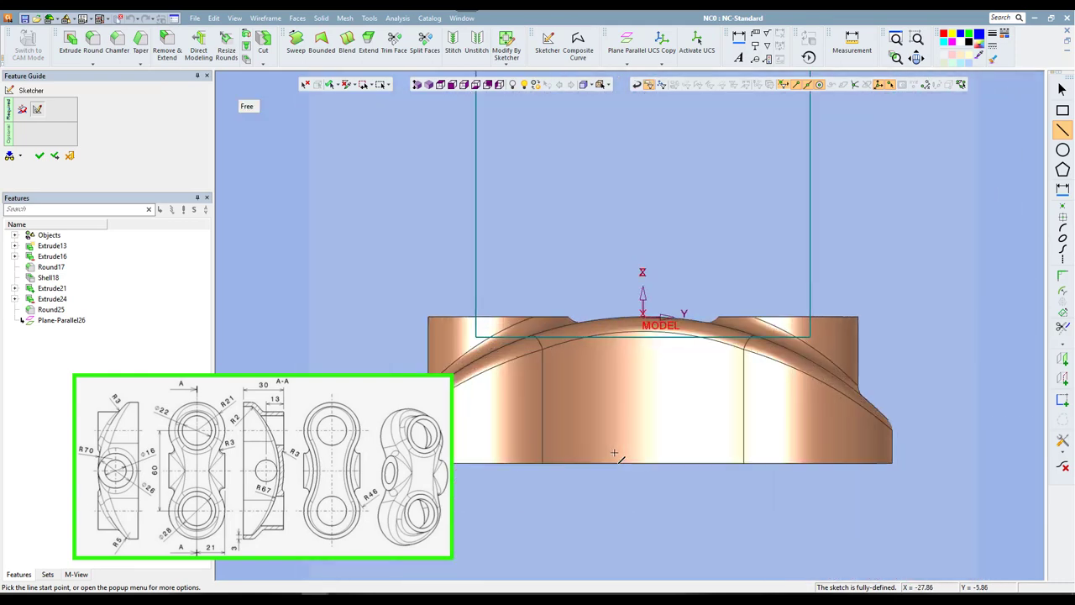
pyautogui.scroll(2, 615, 451)
pyautogui.rightClick(719, 190)
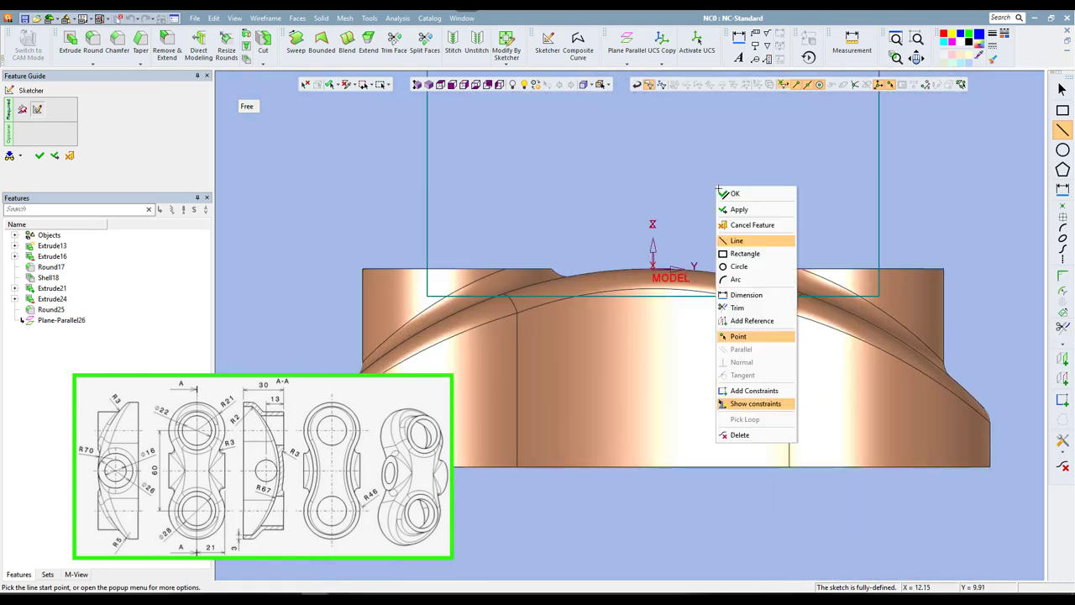
pyautogui.click(738, 267)
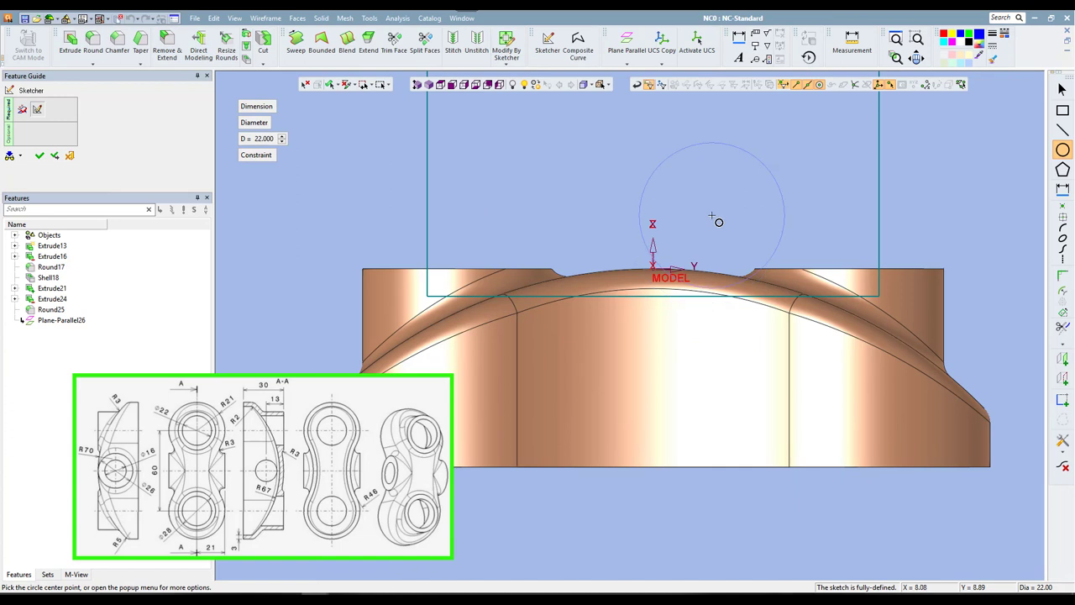
pyautogui.doubleClick(269, 140)
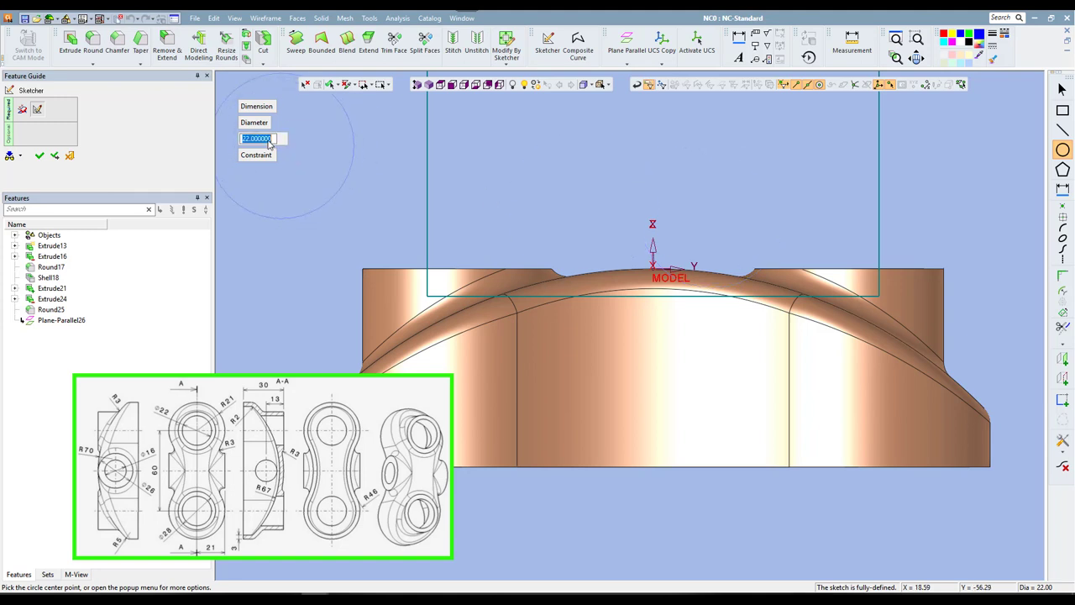
pyautogui.write('26')
pyautogui.press('Return')
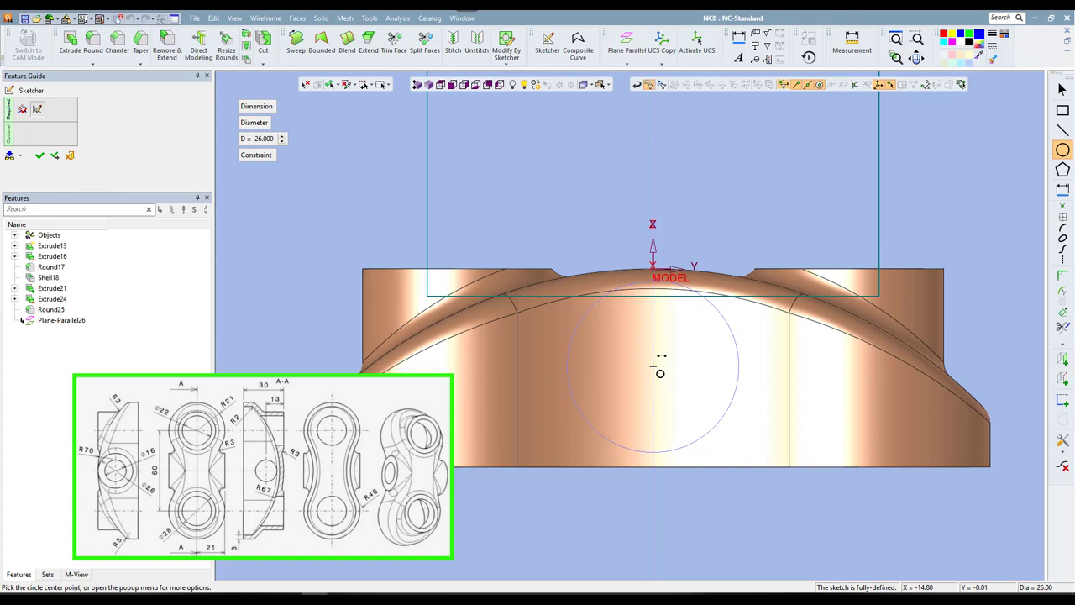
pyautogui.click(657, 367)
pyautogui.press('Escape')
# Dimension the circle centre 13 mm vertically and finish the sketch (Sketcher28)
pyautogui.rightClick(718, 167)
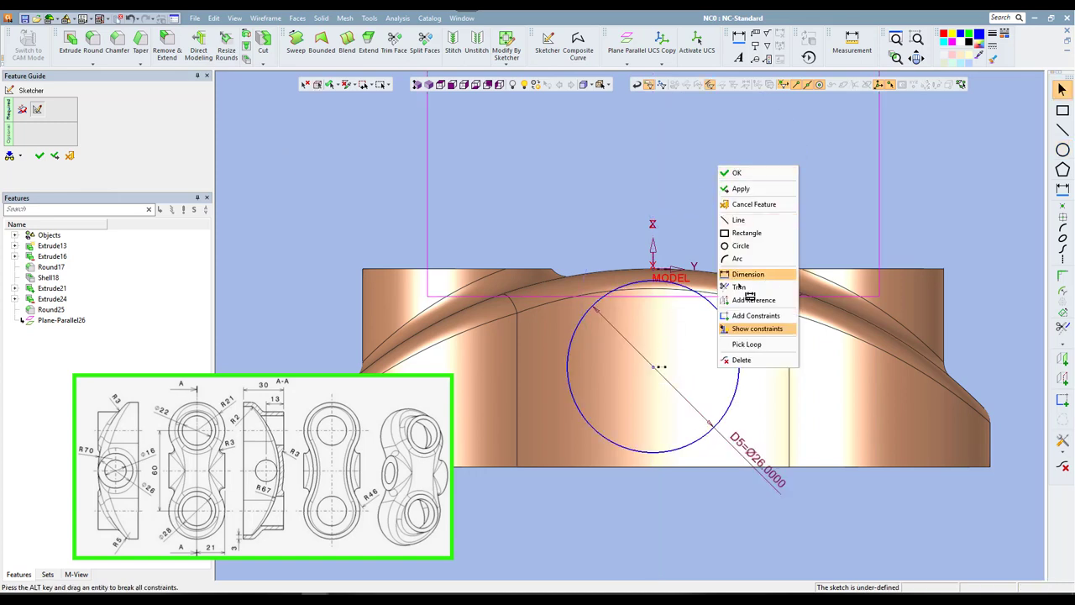
pyautogui.click(748, 274)
pyautogui.click(657, 272)
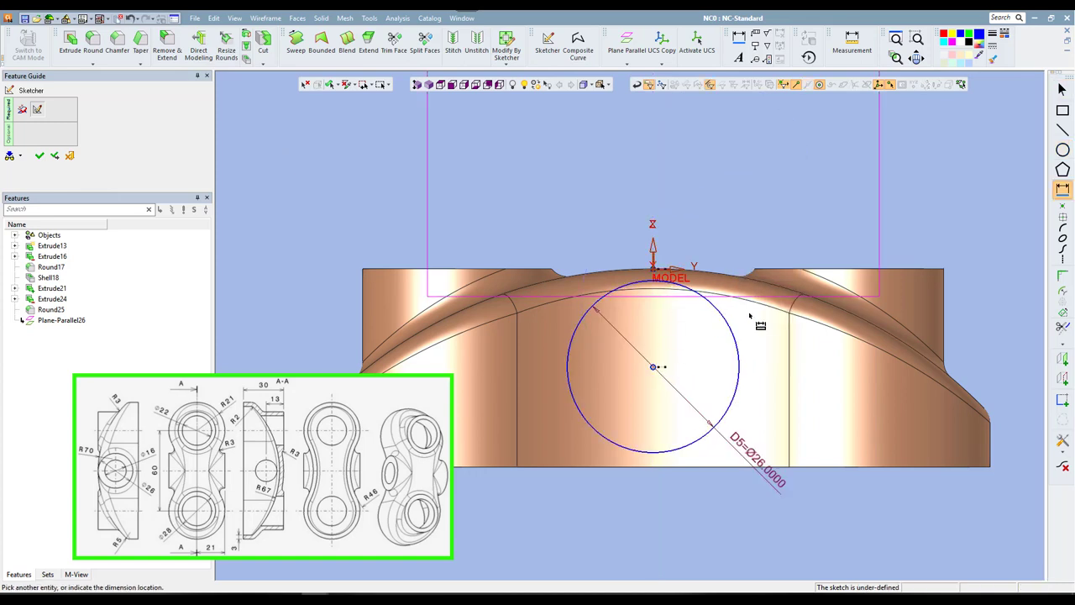
pyautogui.click(757, 328)
pyautogui.write('13')
pyautogui.press('Return')
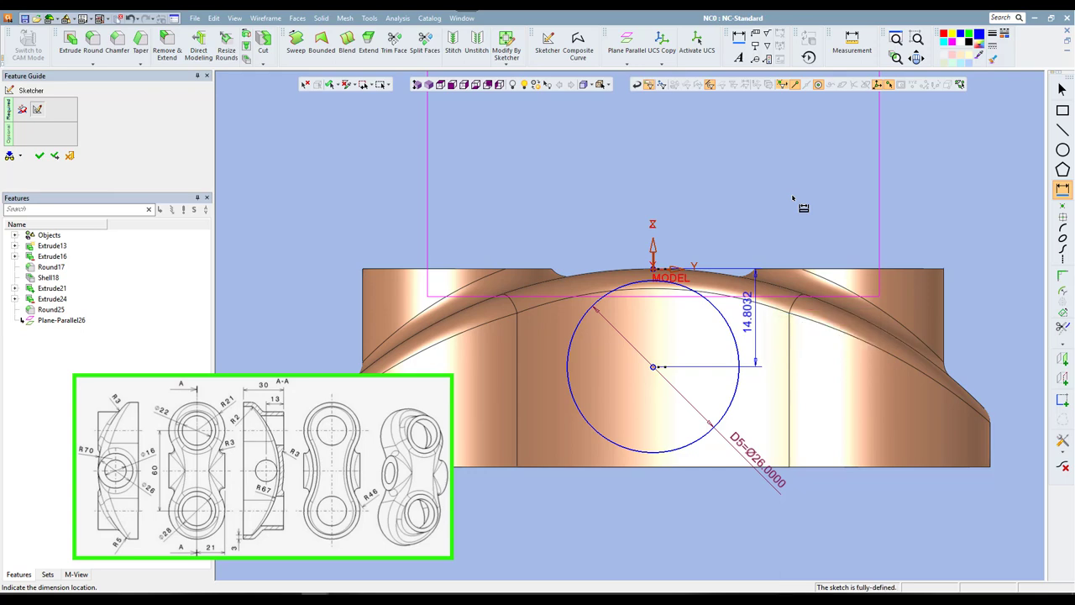
pyautogui.press('Escape')
pyautogui.rightClick(733, 154)
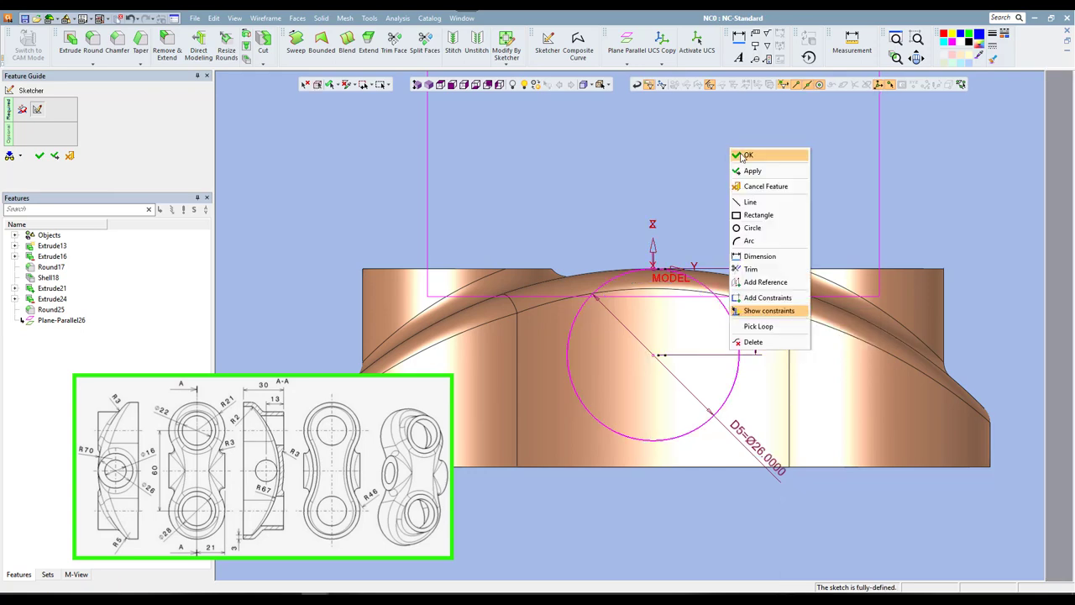
pyautogui.click(738, 157)
pyautogui.click(450, 88)
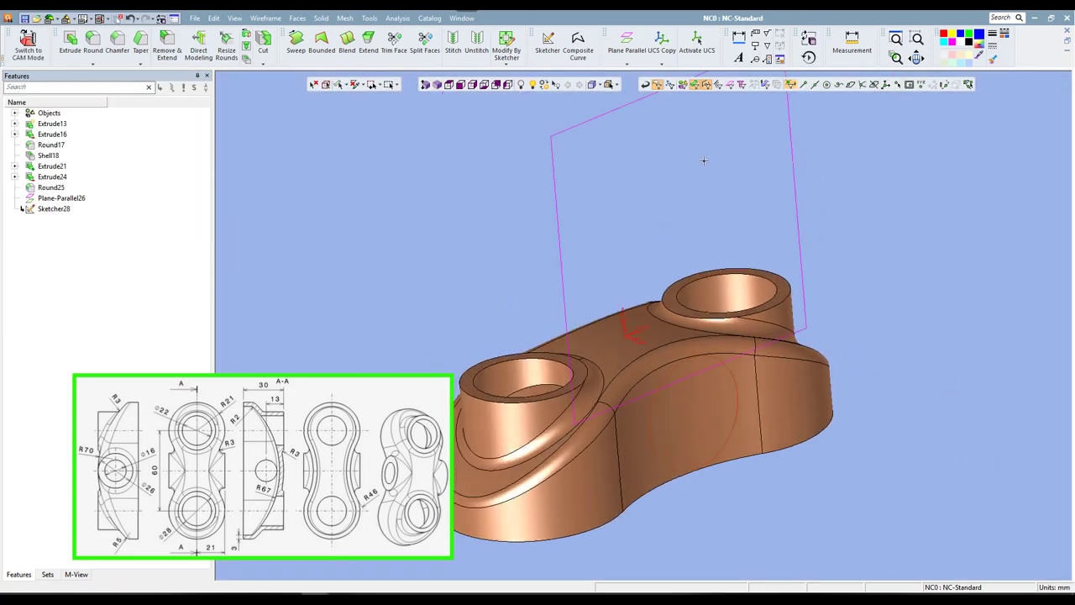
# Extrude the Ø26 circle as a New solid limited by the bracket body (Extrude29)
pyautogui.rightClick(703, 147)
pyautogui.click(721, 151)
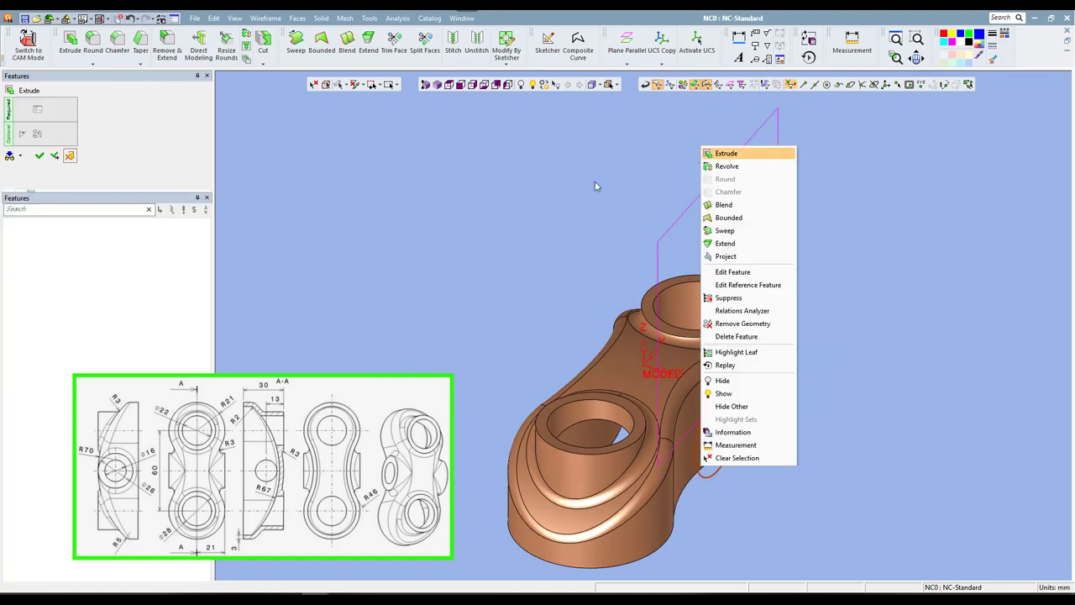
pyautogui.click(555, 330)
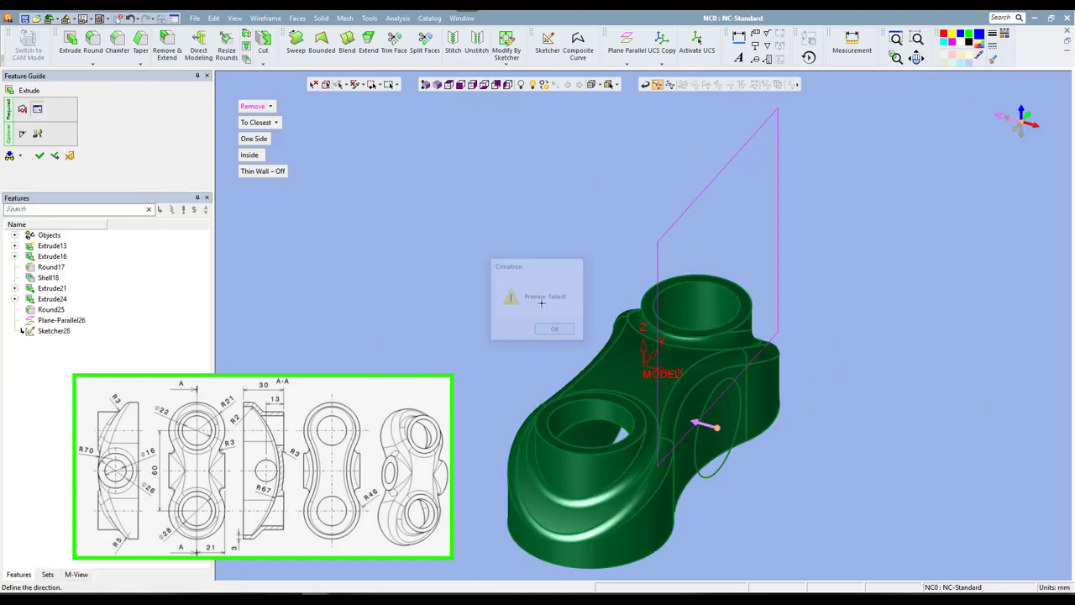
pyautogui.click(257, 106)
pyautogui.click(261, 118)
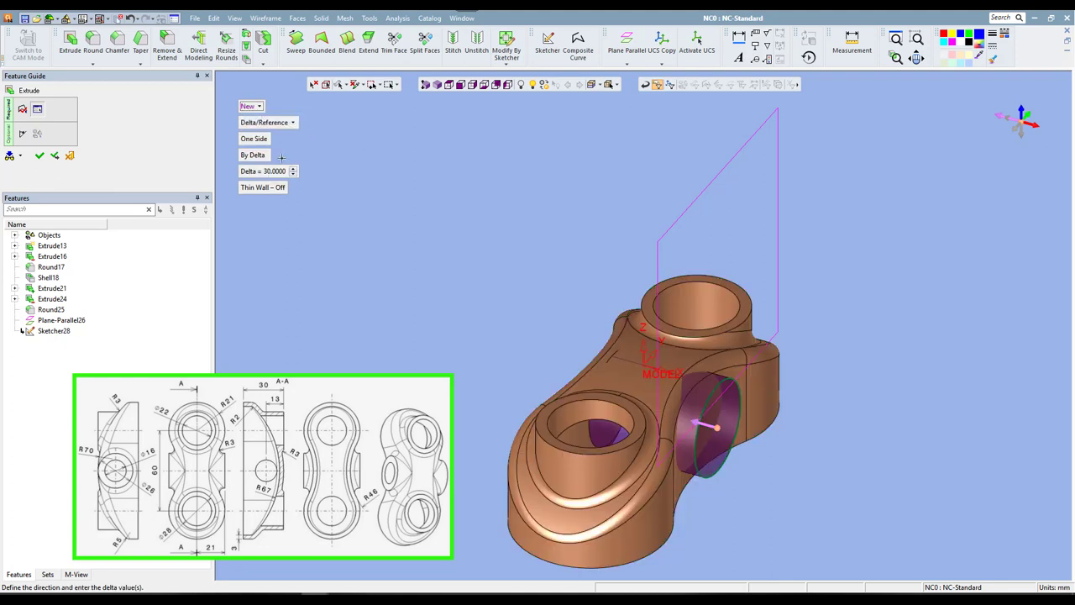
pyautogui.click(256, 155)
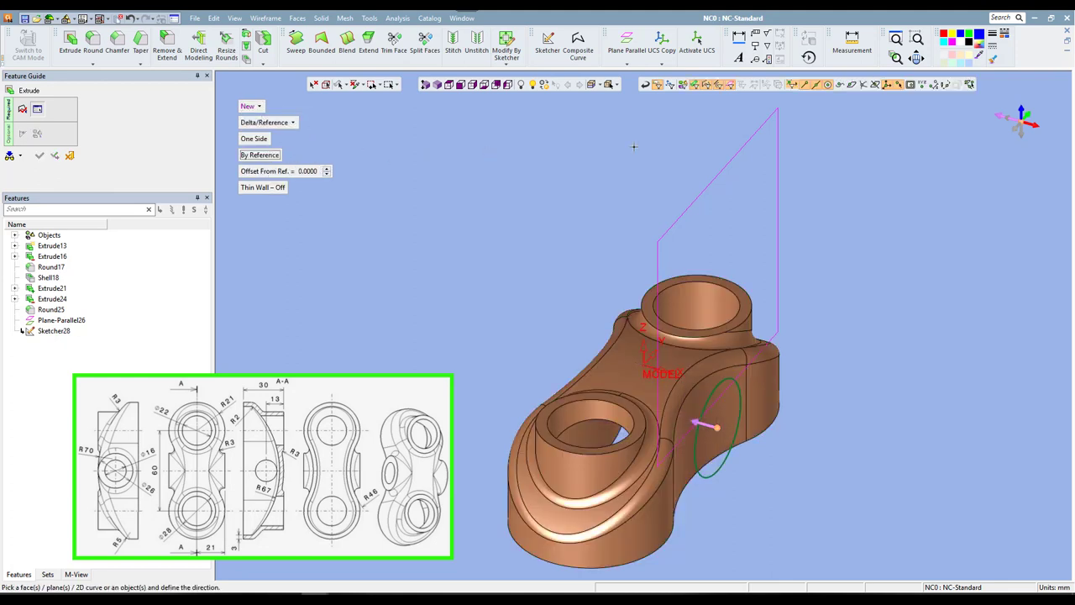
pyautogui.click(694, 85)
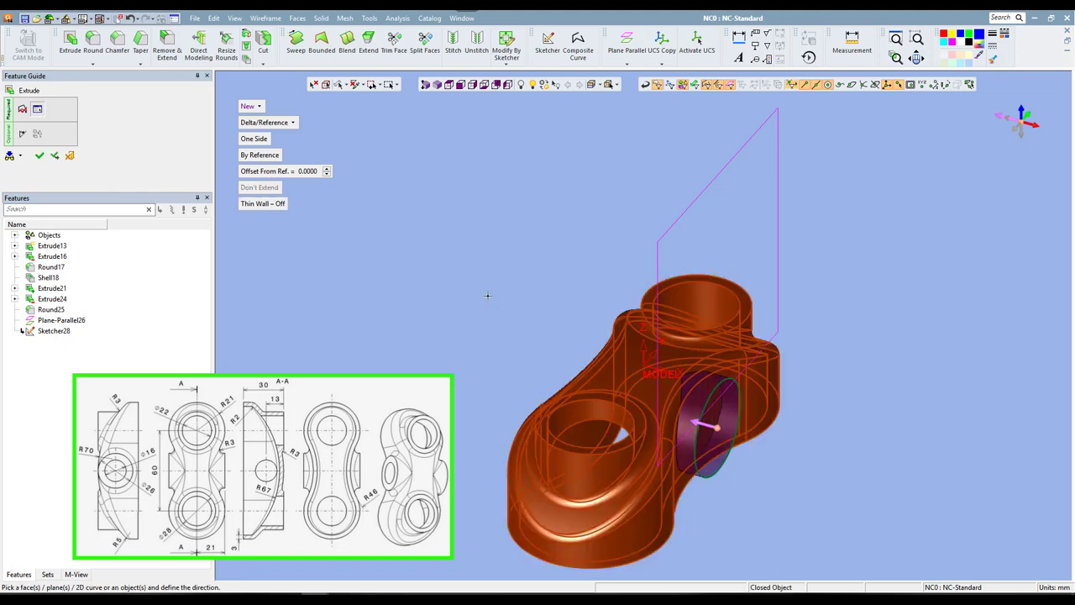
pyautogui.rightClick(491, 202)
pyautogui.click(493, 207)
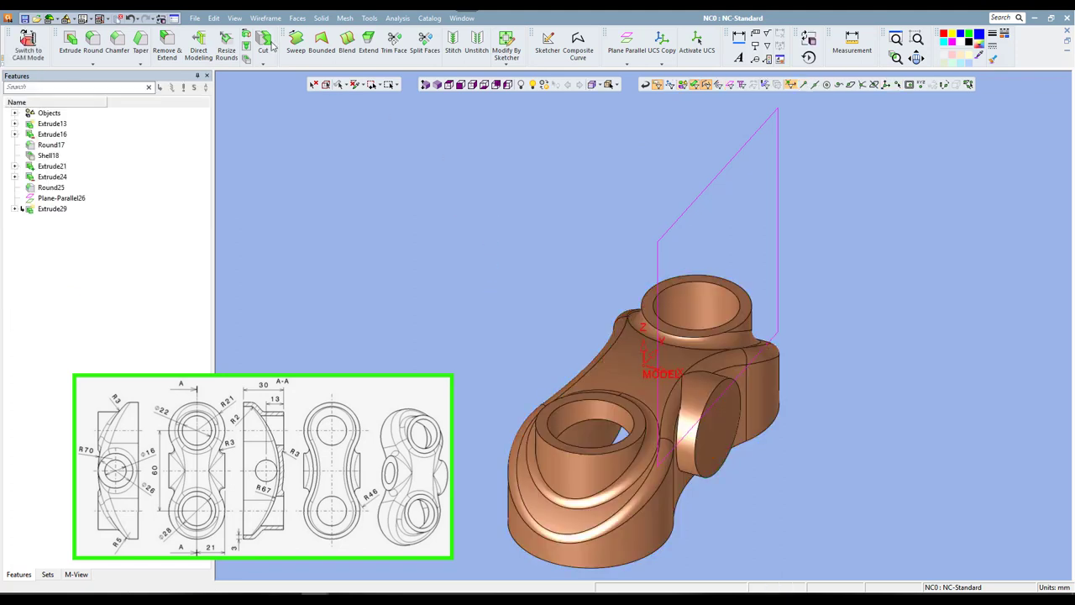
pyautogui.click(234, 18)
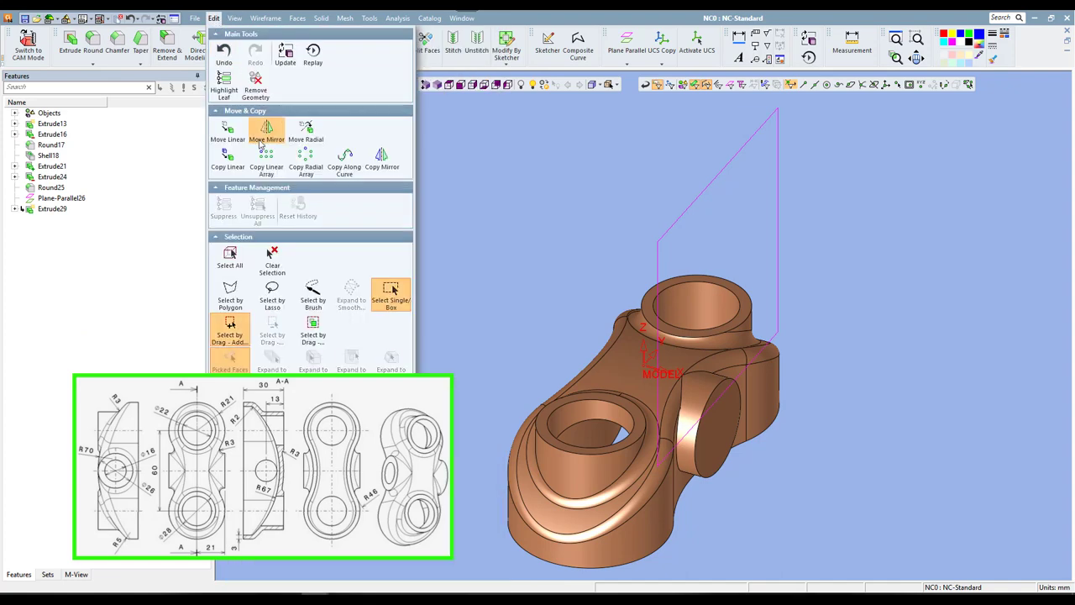
# Mirror the side boss about the top boss centre as a separate solid (Copy Mirror30)
pyautogui.click(381, 160)
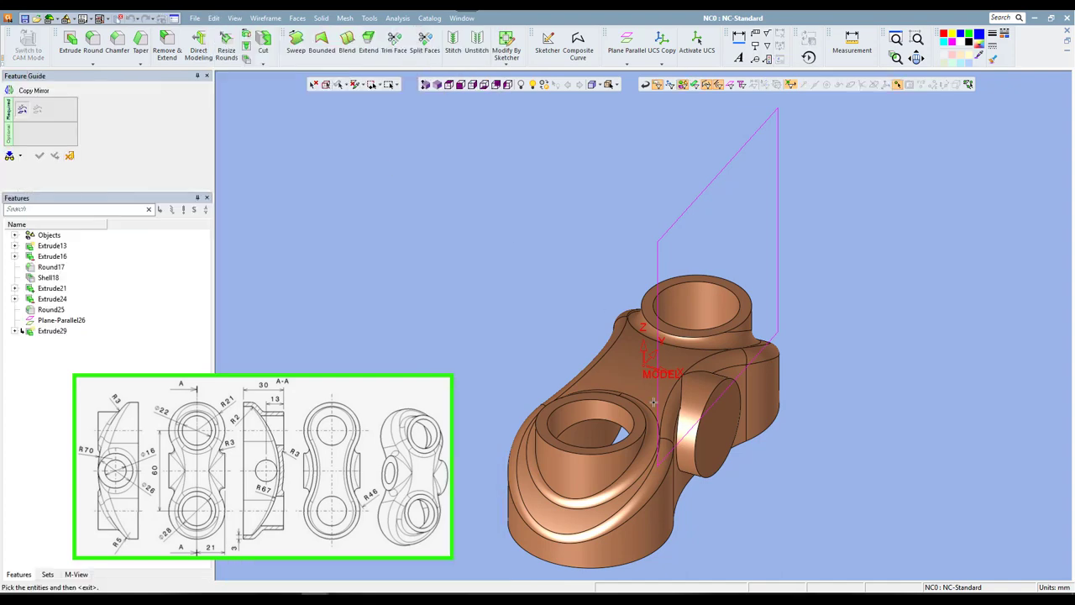
pyautogui.click(697, 411)
pyautogui.middleClick(475, 229)
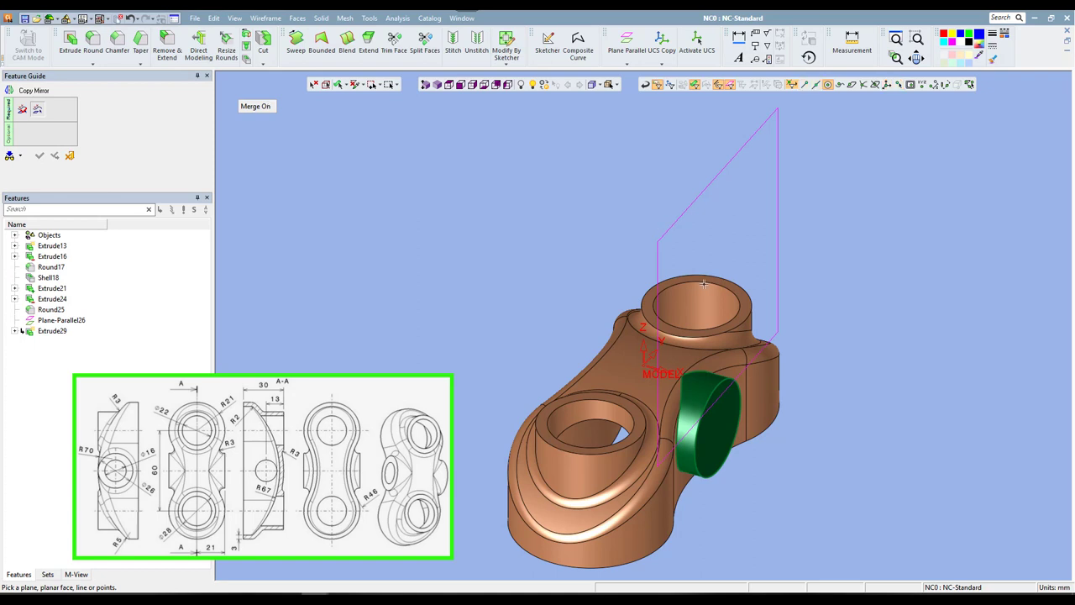
pyautogui.click(827, 86)
pyautogui.click(708, 285)
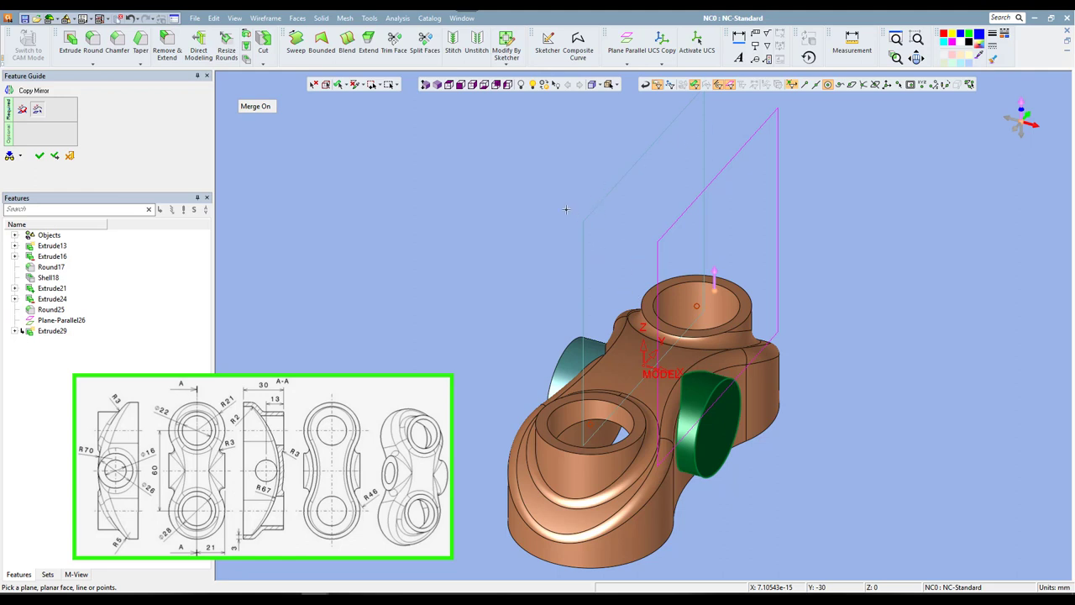
pyautogui.click(267, 107)
pyautogui.rightClick(513, 203)
pyautogui.click(514, 206)
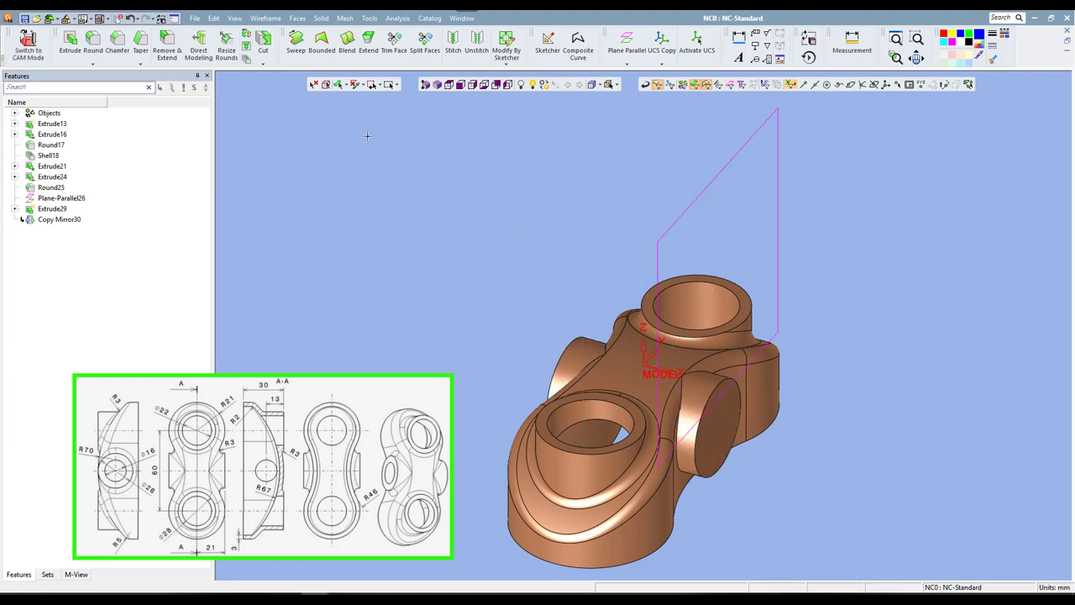
# Merge the bosses and bracket bodies into one solid
pyautogui.click(321, 18)
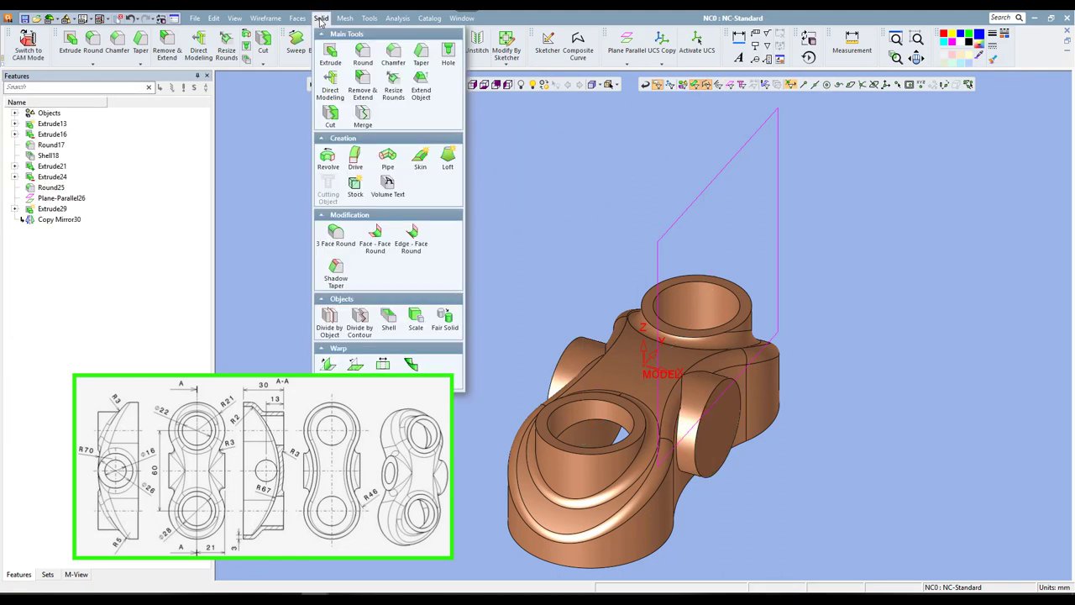
pyautogui.click(617, 390)
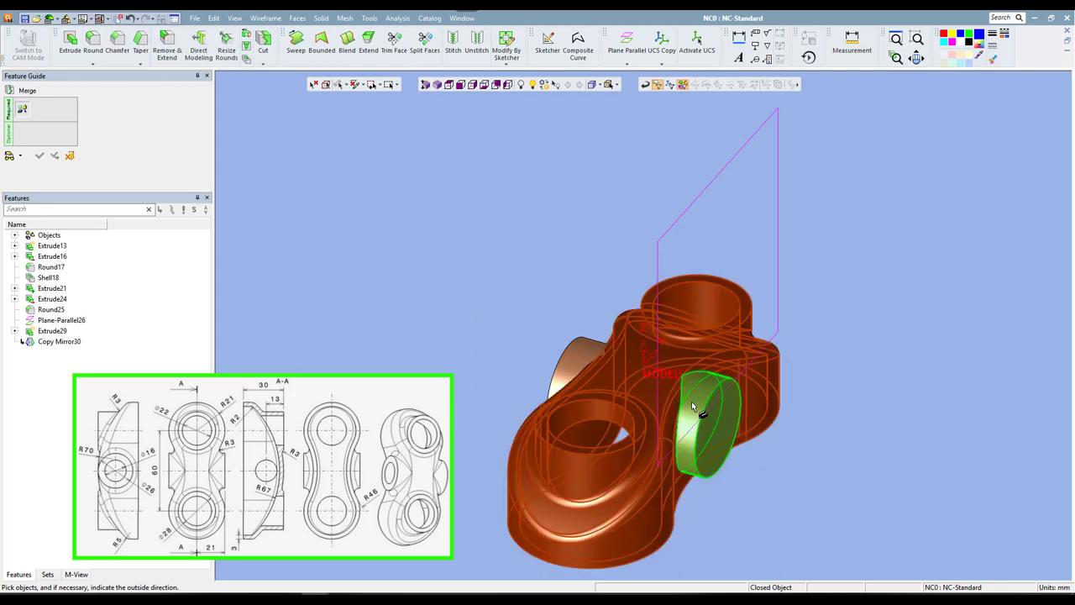
pyautogui.middleClick(528, 227)
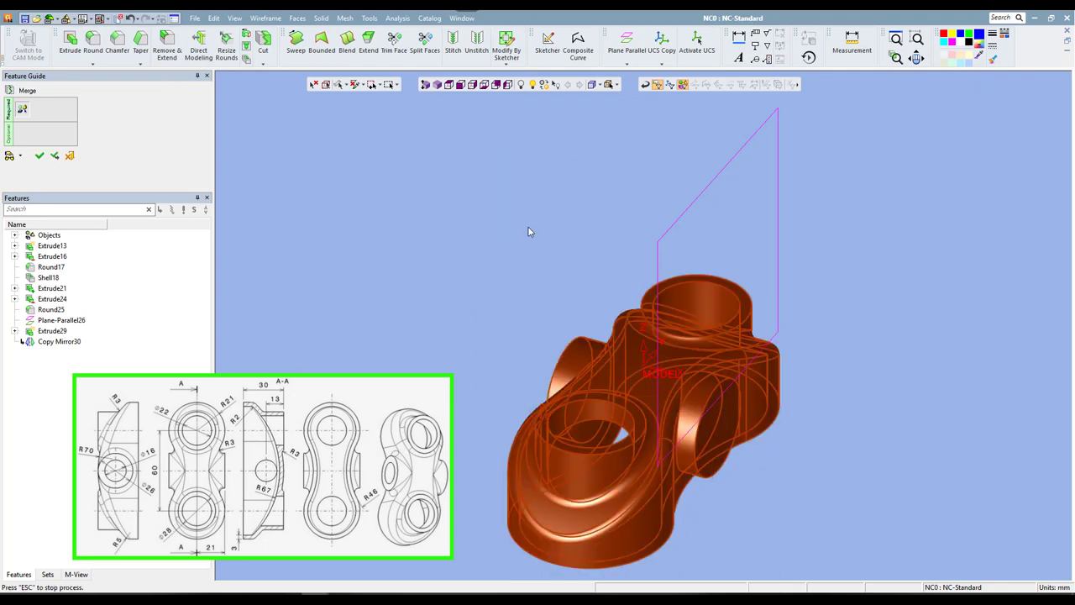
# Start a sketch on the side boss's end face, viewed normal to it
pyautogui.click(547, 42)
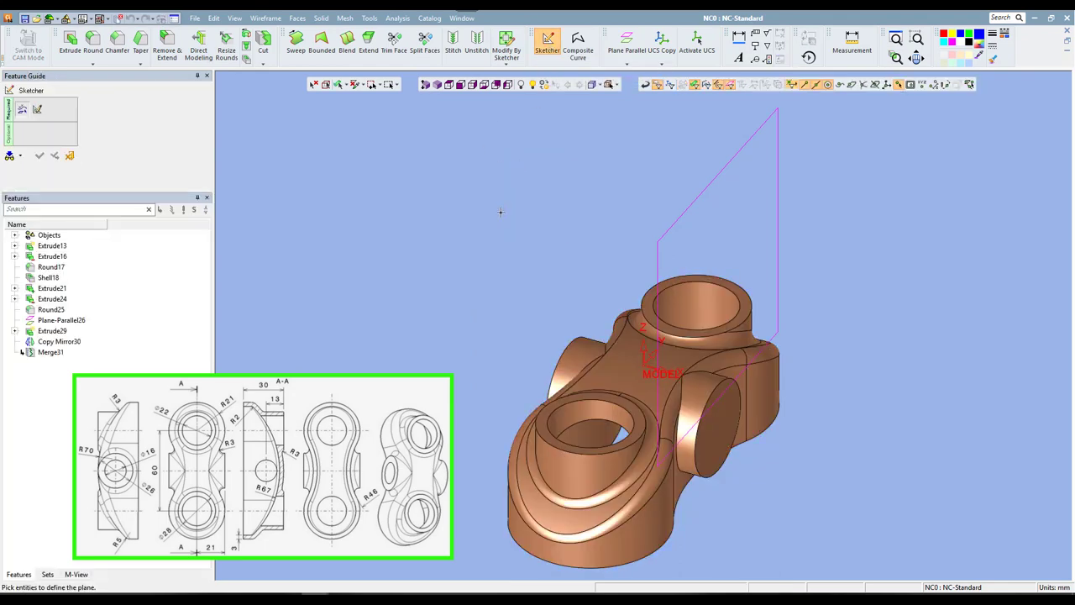
pyautogui.click(737, 394)
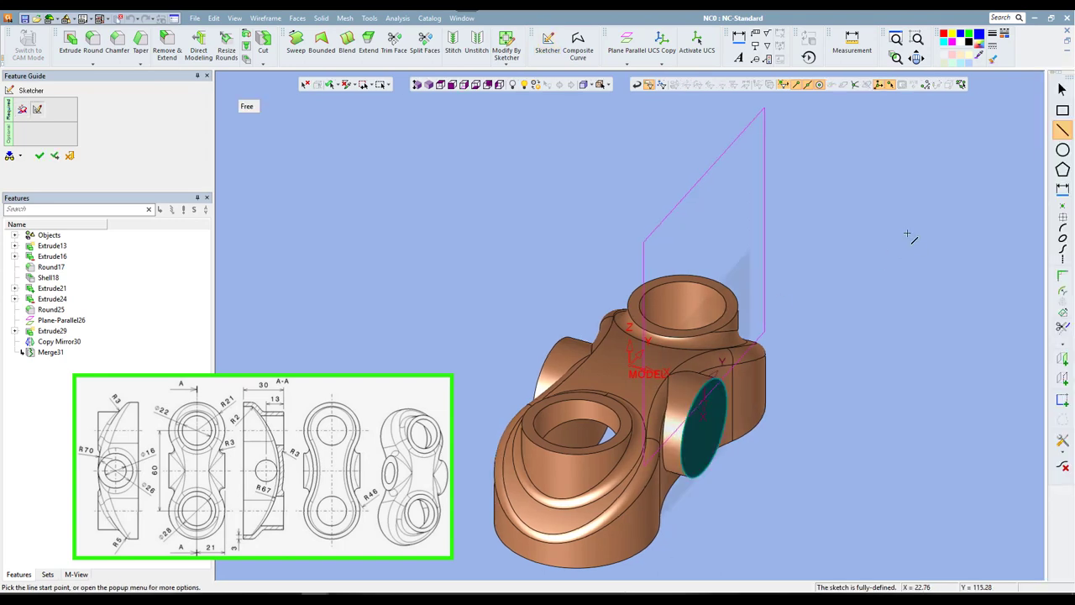
pyautogui.click(465, 88)
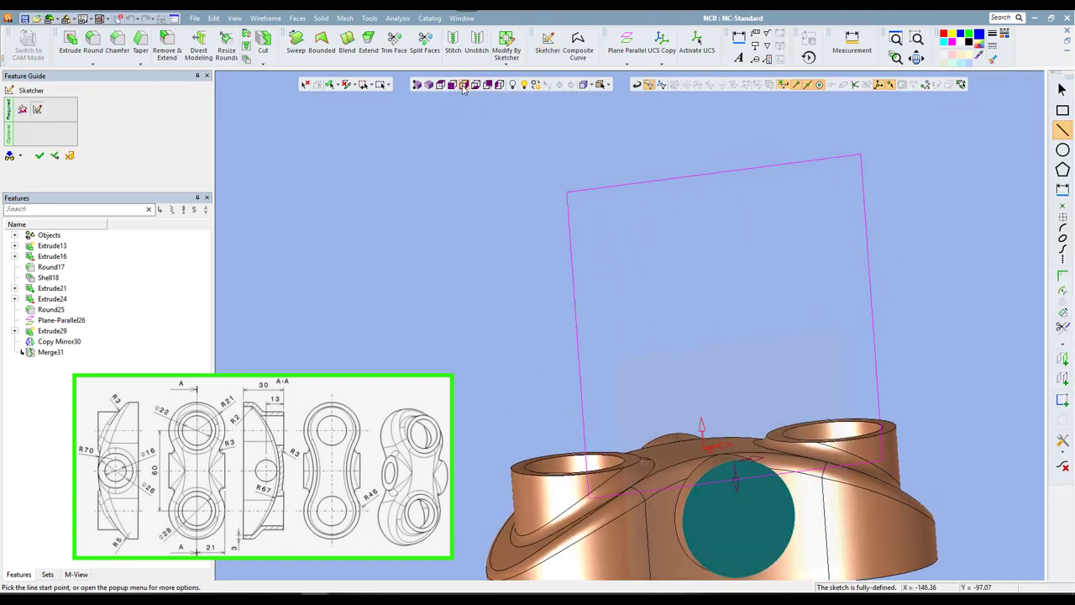
pyautogui.rightClick(638, 197)
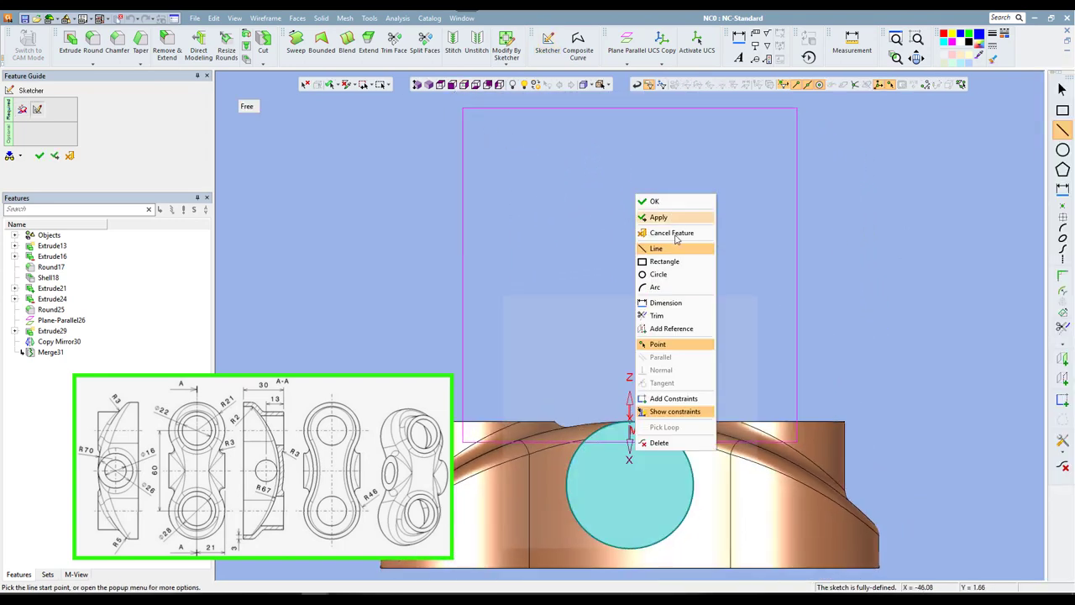
pyautogui.click(655, 275)
pyautogui.moveTo(627, 276); pyautogui.dragTo(647, 142, button='middle')
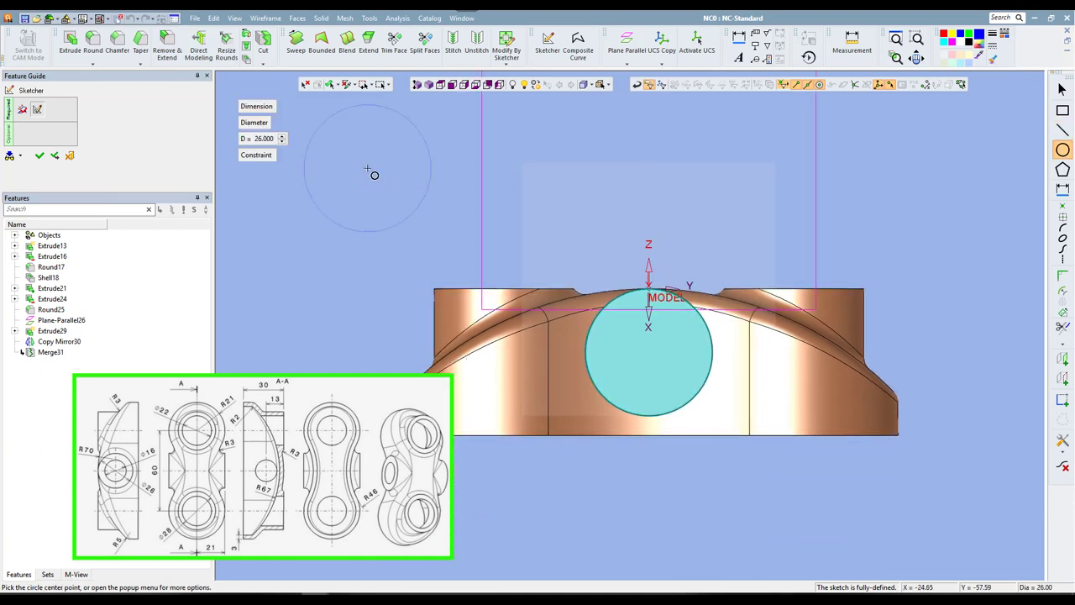
# Draw a Ø16 circle centred on the referenced boss edge and finish Sketcher33
pyautogui.click(253, 140)
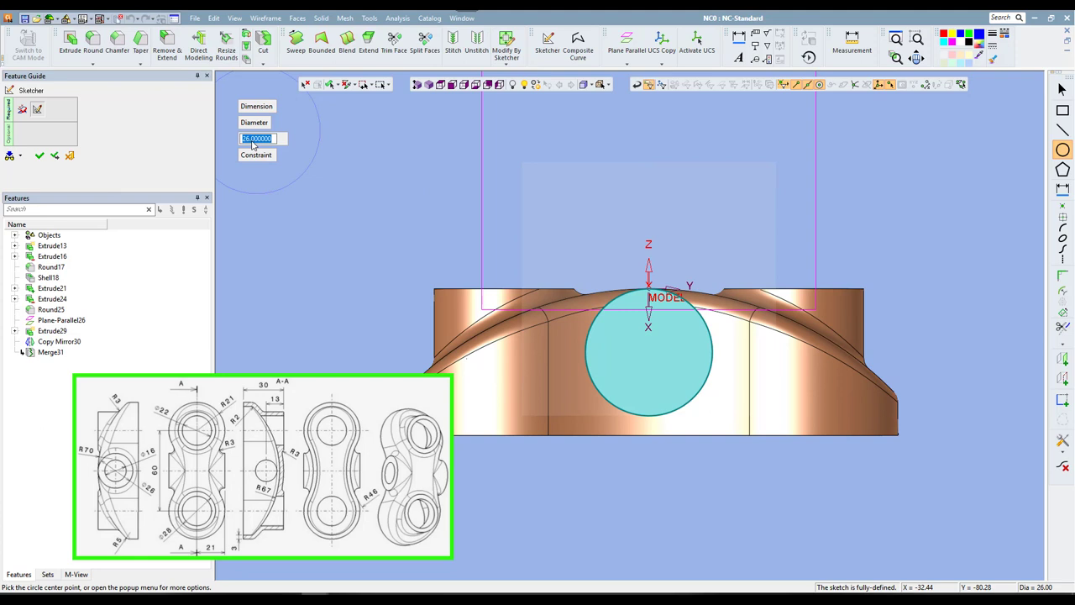
pyautogui.write('16')
pyautogui.press('Return')
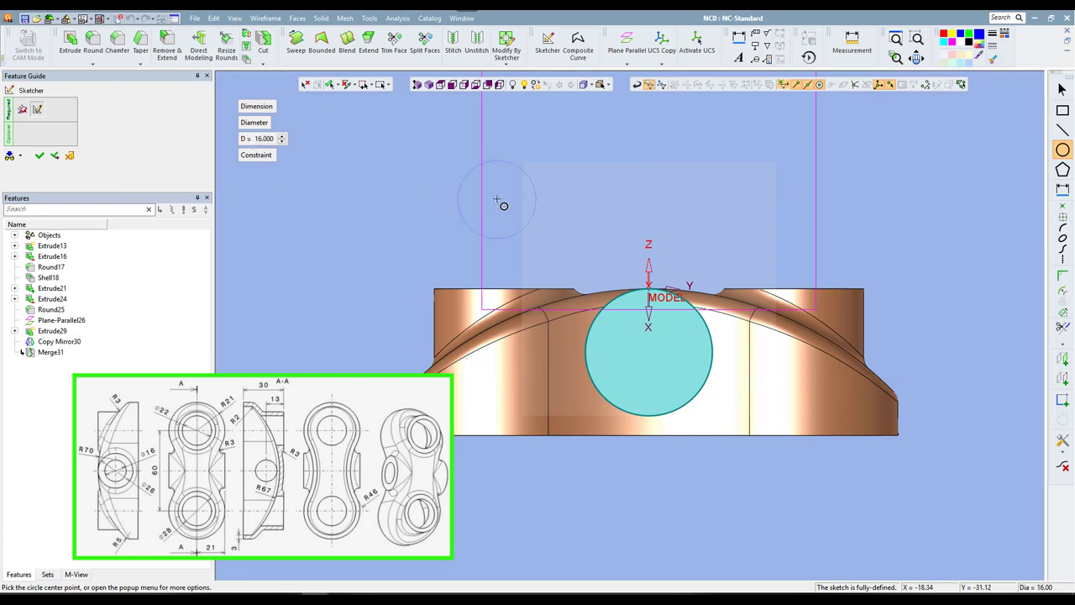
pyautogui.rightClick(496, 198)
pyautogui.click(530, 331)
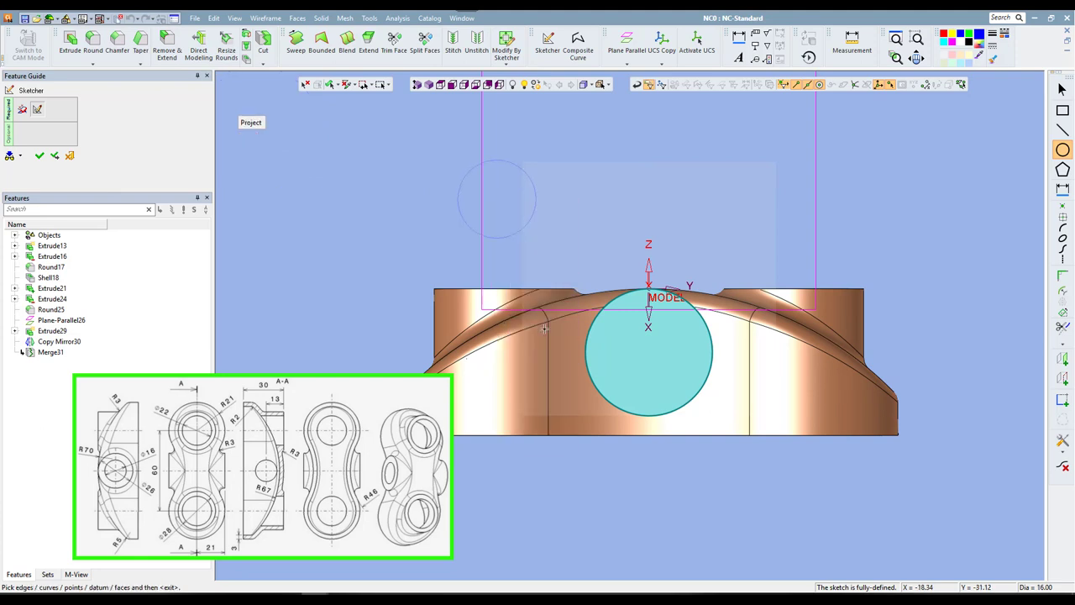
pyautogui.click(603, 303)
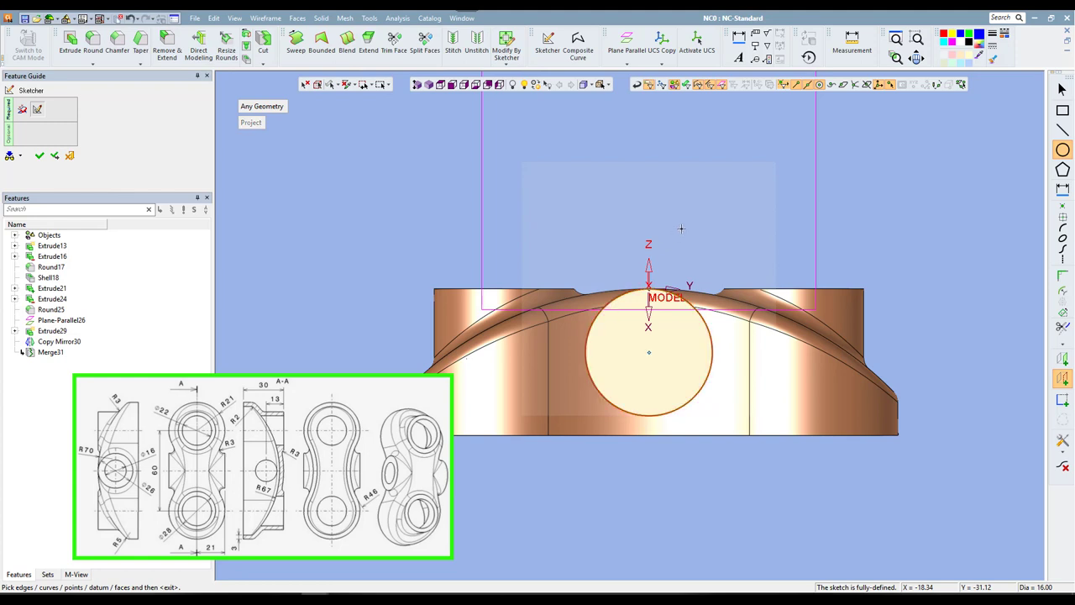
pyautogui.click(648, 351)
pyautogui.press('Escape')
pyautogui.rightClick(728, 205)
pyautogui.click(743, 209)
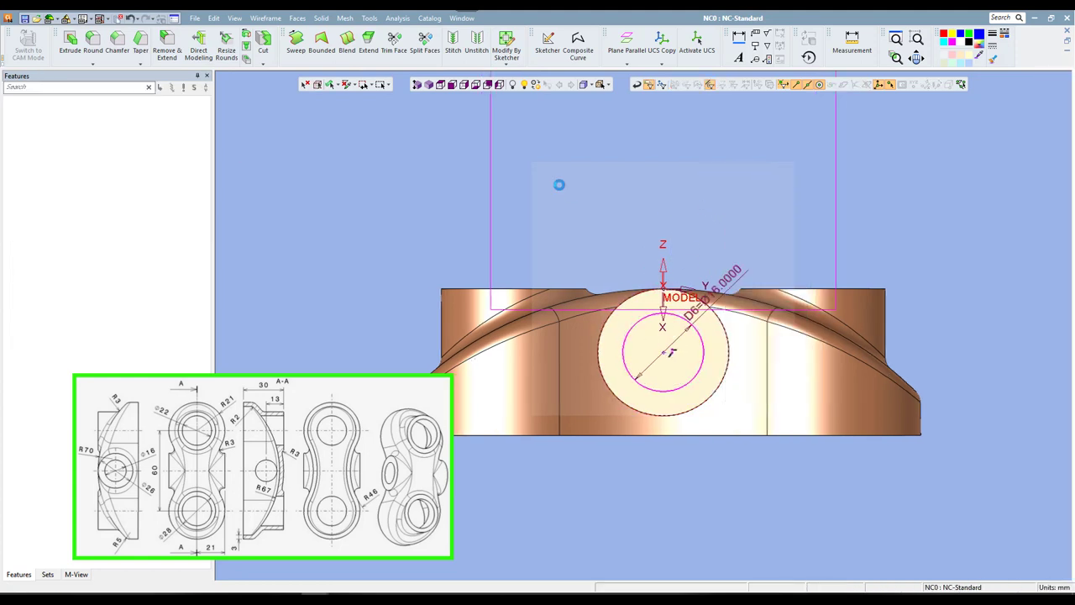
pyautogui.click(437, 87)
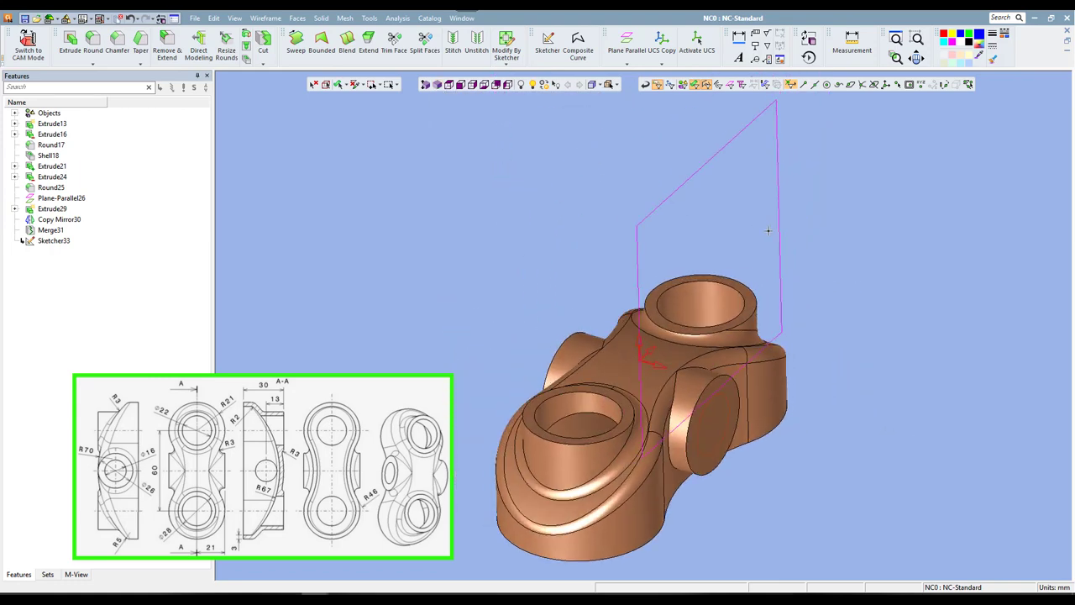
# Extrude the Ø16 circle as a Remove cut Through the whole part (Extrude34)
pyautogui.rightClick(841, 222)
pyautogui.click(857, 228)
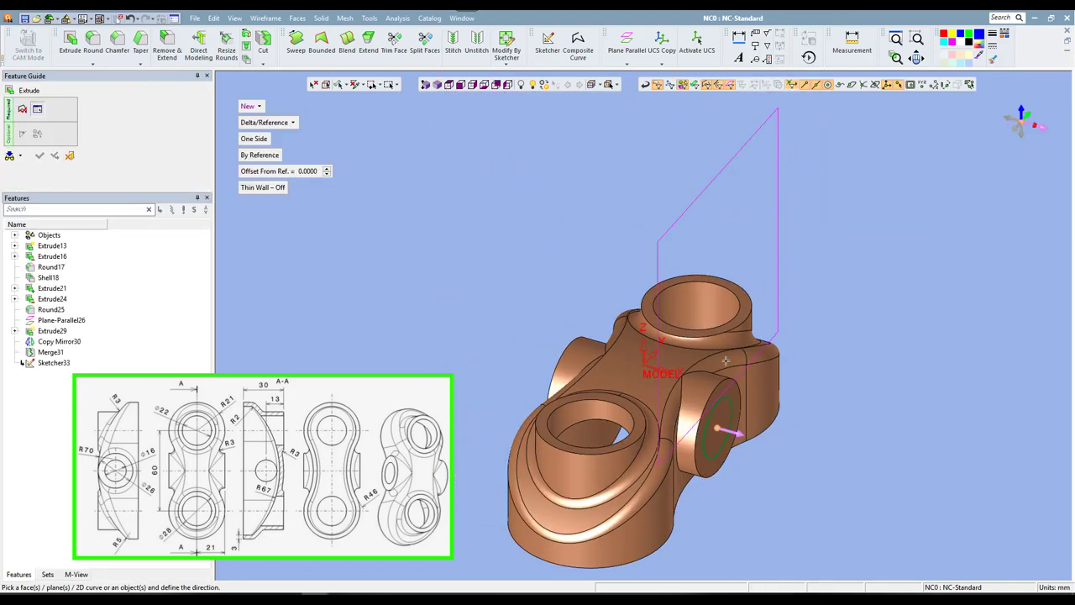
pyautogui.click(740, 436)
pyautogui.click(259, 106)
pyautogui.click(257, 143)
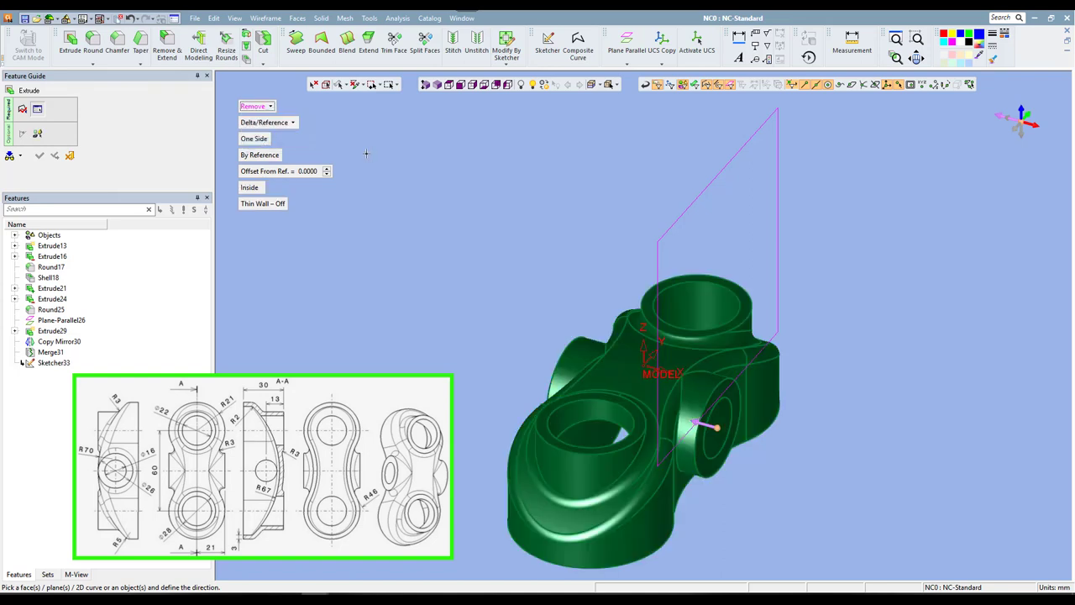
pyautogui.click(270, 155)
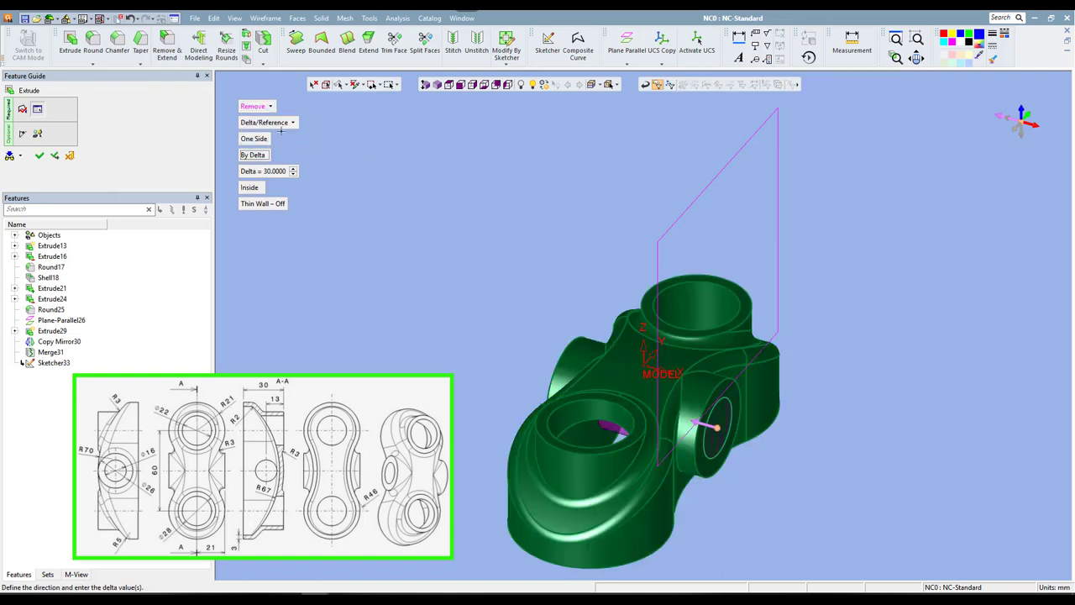
pyautogui.click(283, 123)
pyautogui.click(286, 173)
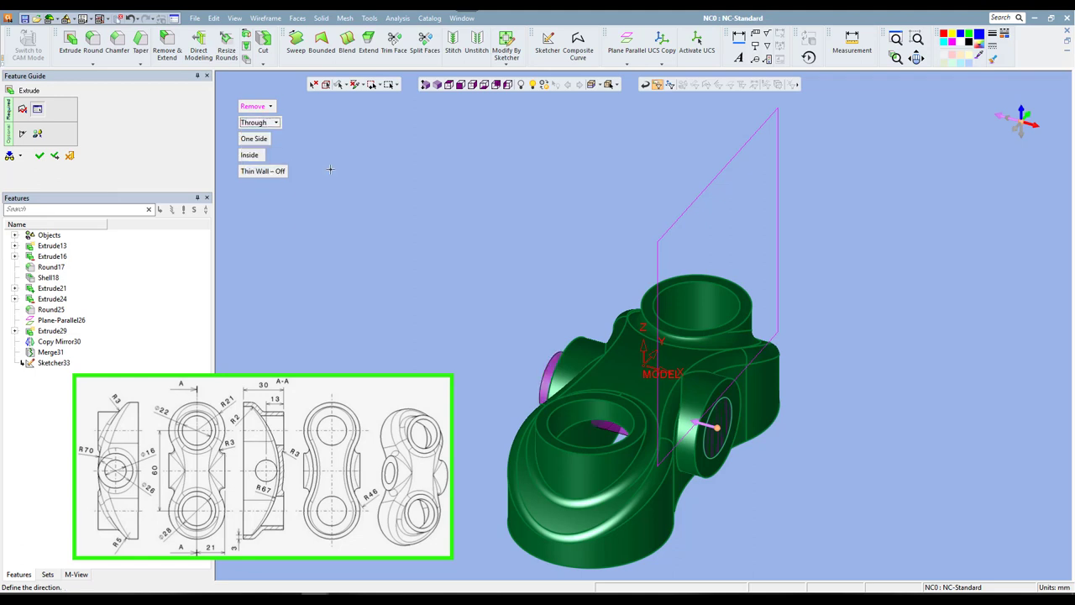
pyautogui.middleClick(399, 168)
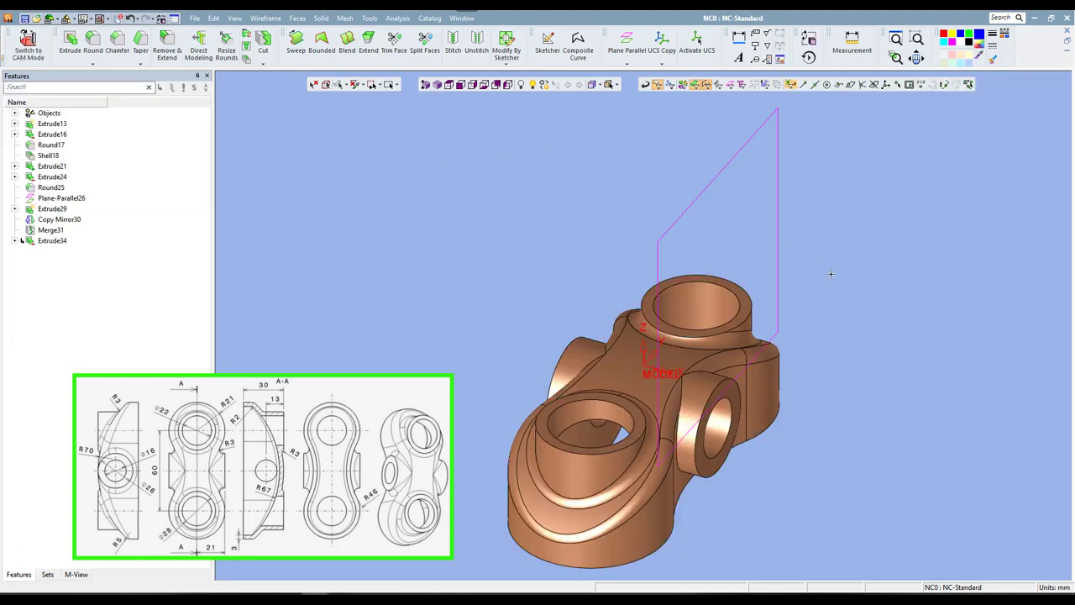
pyautogui.moveTo(830, 274)
pyautogui.mouseDown(button='middle')
pyautogui.moveTo(765, 197)
pyautogui.moveTo(823, 297)
pyautogui.moveTo(793, 304)
pyautogui.mouseUp(button='middle')
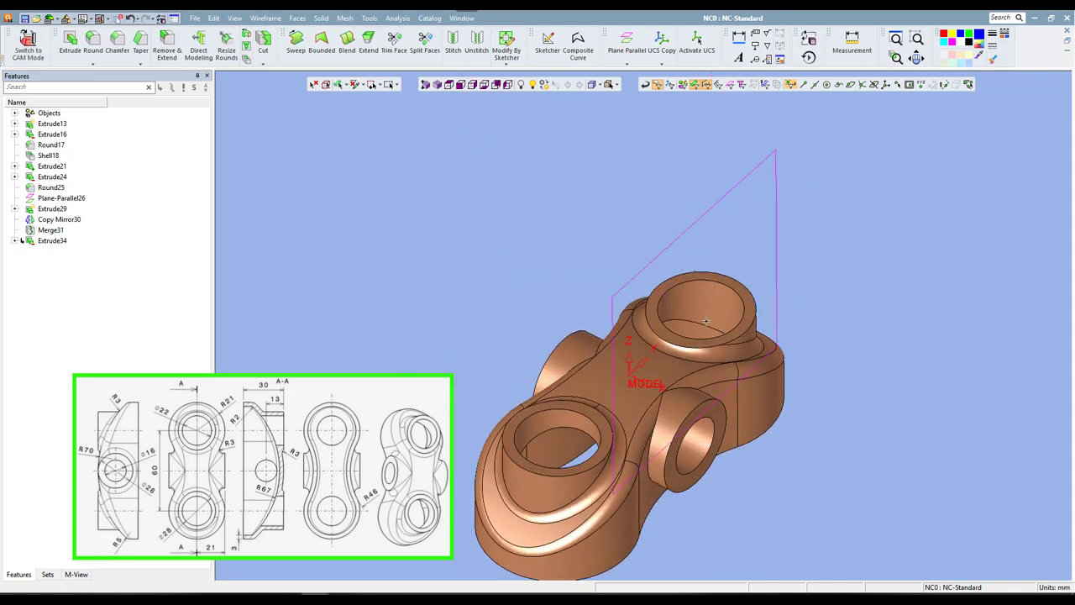
# Round the circular base edges where both side bosses meet the body, creating Round35
pyautogui.moveTo(706, 321); pyautogui.dragTo(505, 194, button='middle')
pyautogui.rightClick(486, 172)
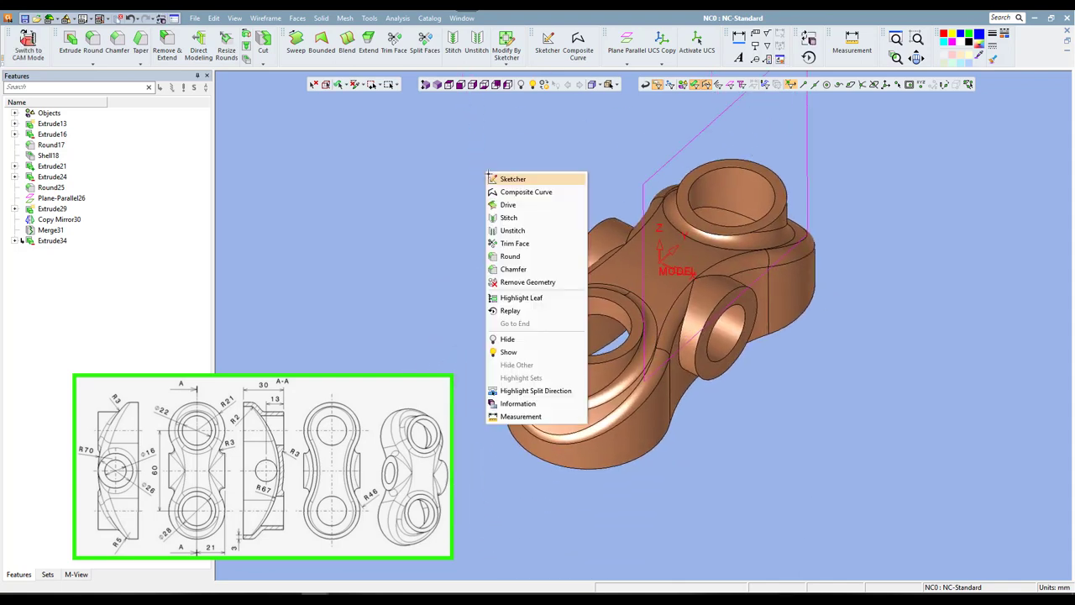
pyautogui.click(507, 258)
pyautogui.click(694, 309)
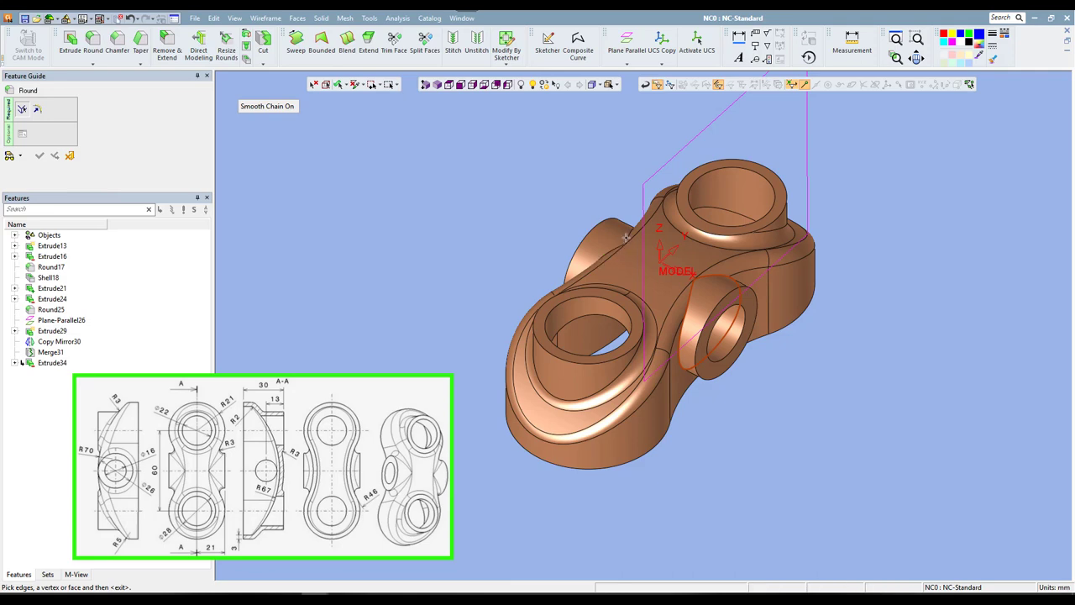
pyautogui.moveTo(556, 199)
pyautogui.mouseDown(button='middle')
pyautogui.moveTo(631, 226)
pyautogui.moveTo(667, 224)
pyautogui.moveTo(527, 173)
pyautogui.moveTo(532, 188)
pyautogui.mouseUp(button='middle')
pyautogui.middleClick(533, 188)
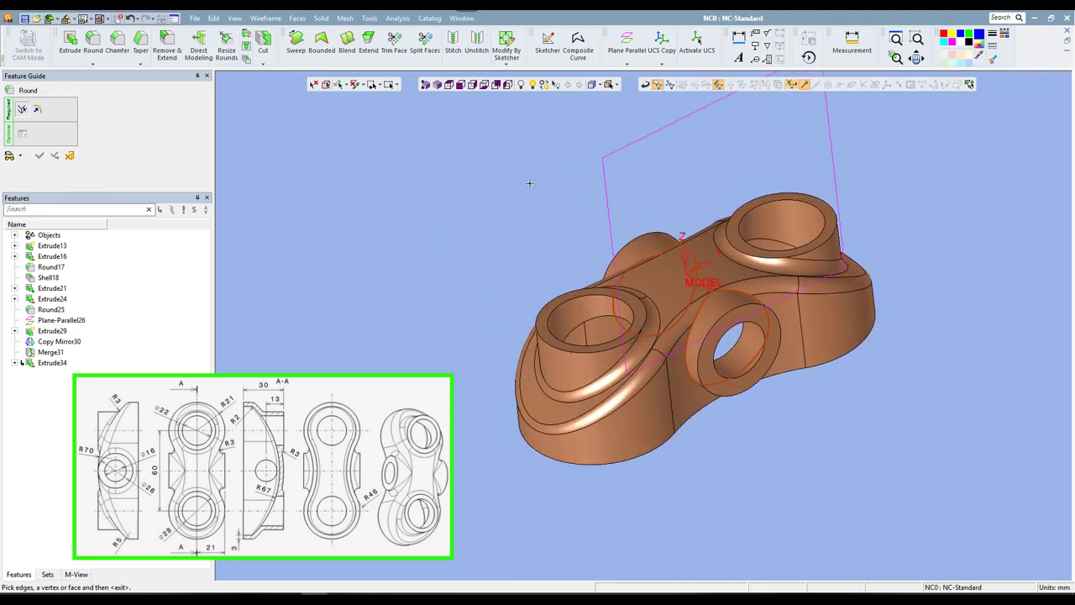
pyautogui.click(418, 174)
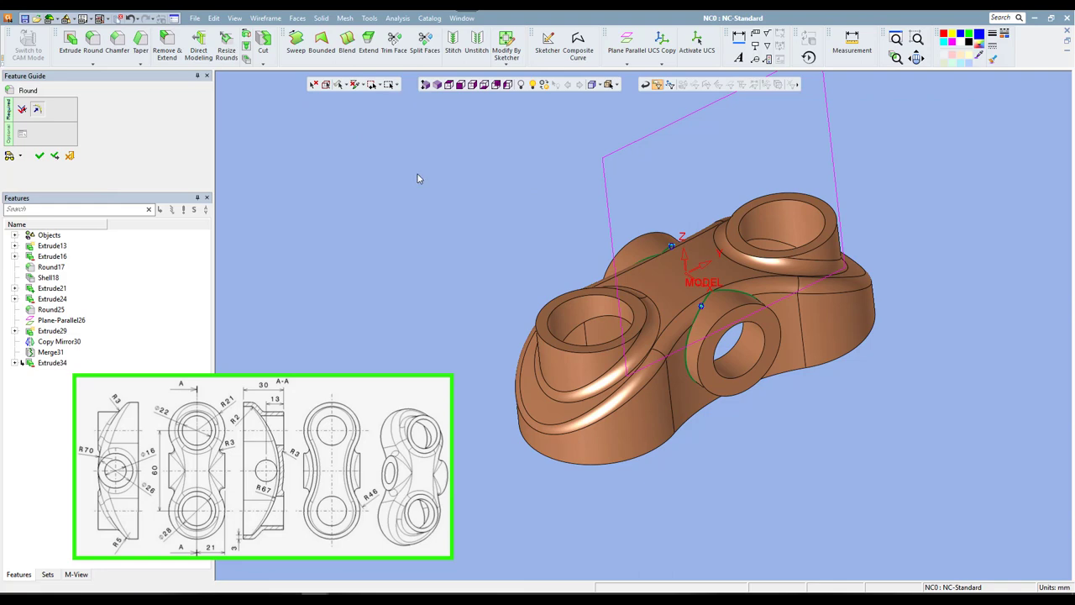
pyautogui.scroll(2, 834, 426)
pyautogui.moveTo(834, 426)
pyautogui.mouseDown(button='middle')
pyautogui.moveTo(704, 286)
pyautogui.moveTo(757, 355)
pyautogui.moveTo(774, 309)
pyautogui.moveTo(781, 382)
pyautogui.mouseUp(button='middle')
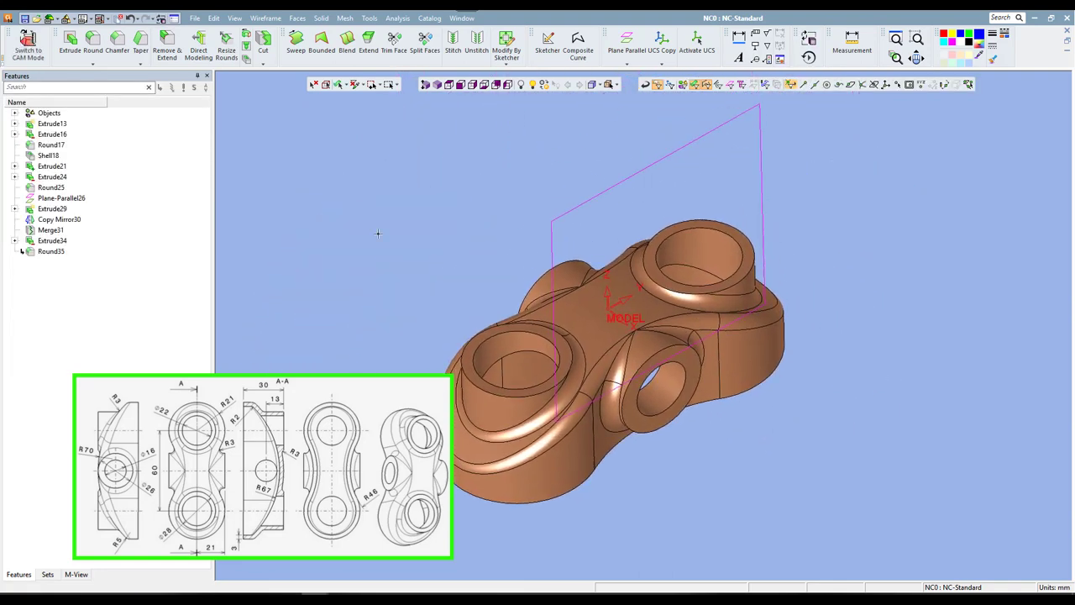
# Hide the Planes set from the Sets list, then check the bracket in side and isometric views
pyautogui.click(45, 575)
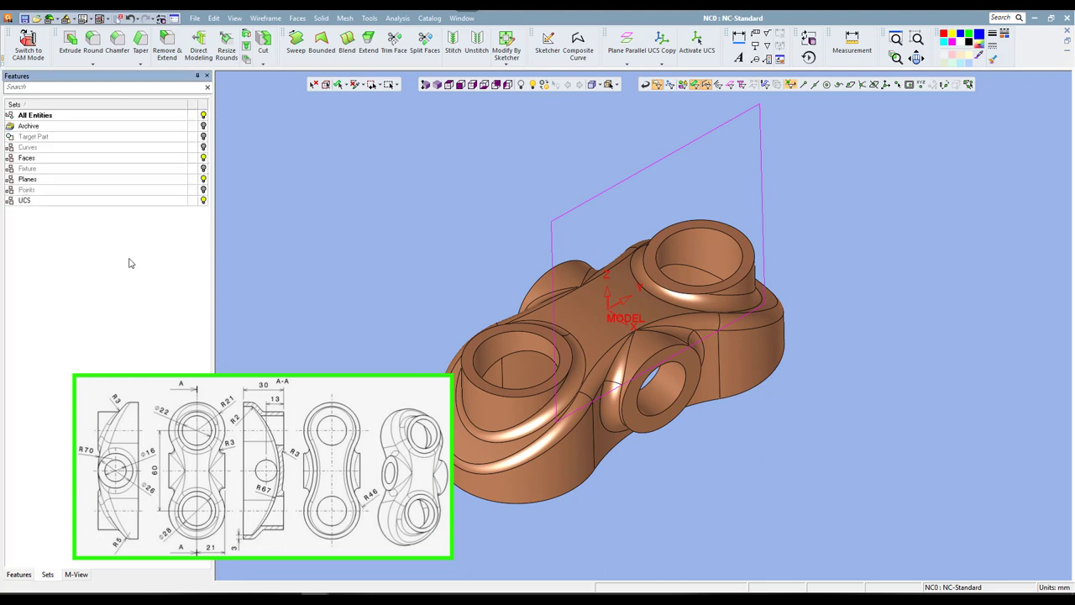
pyautogui.click(204, 180)
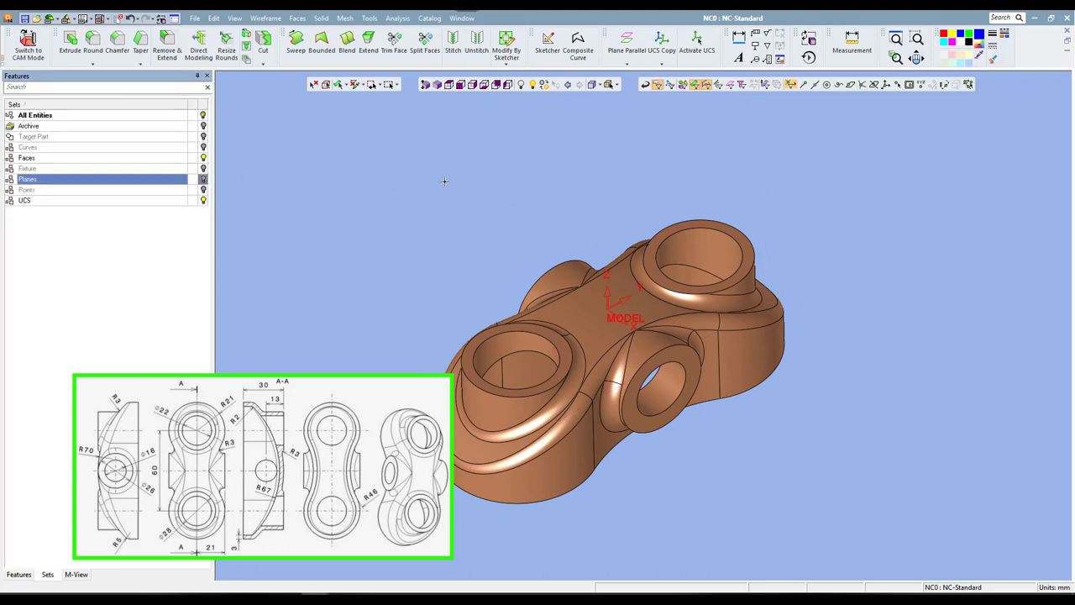
pyautogui.click(436, 85)
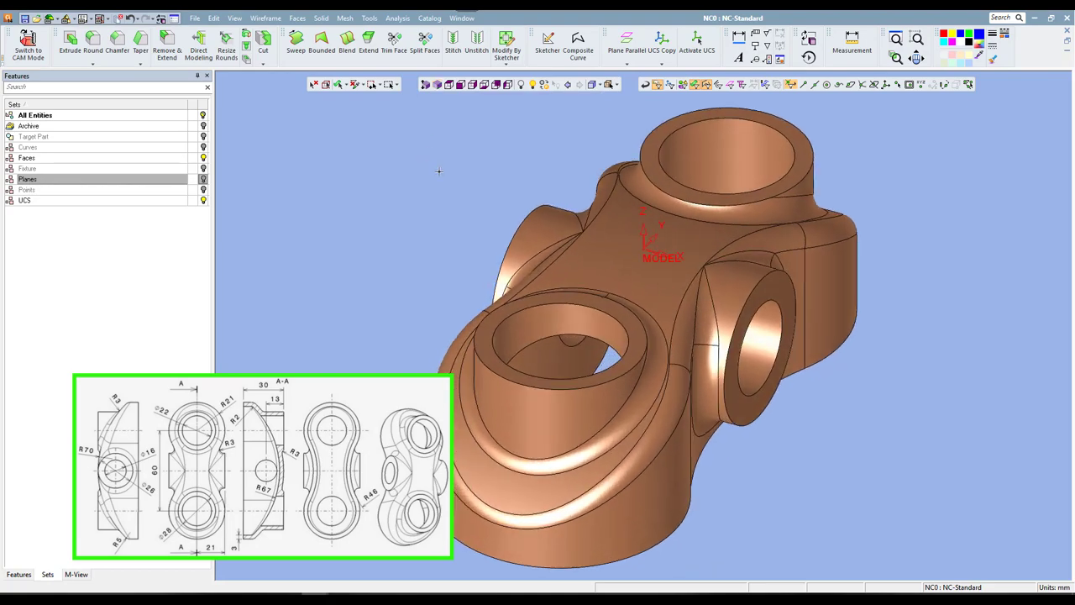
pyautogui.moveTo(438, 171)
pyautogui.mouseDown(button='middle')
pyautogui.moveTo(461, 263)
pyautogui.moveTo(429, 190)
pyautogui.moveTo(454, 240)
pyautogui.mouseUp(button='middle')
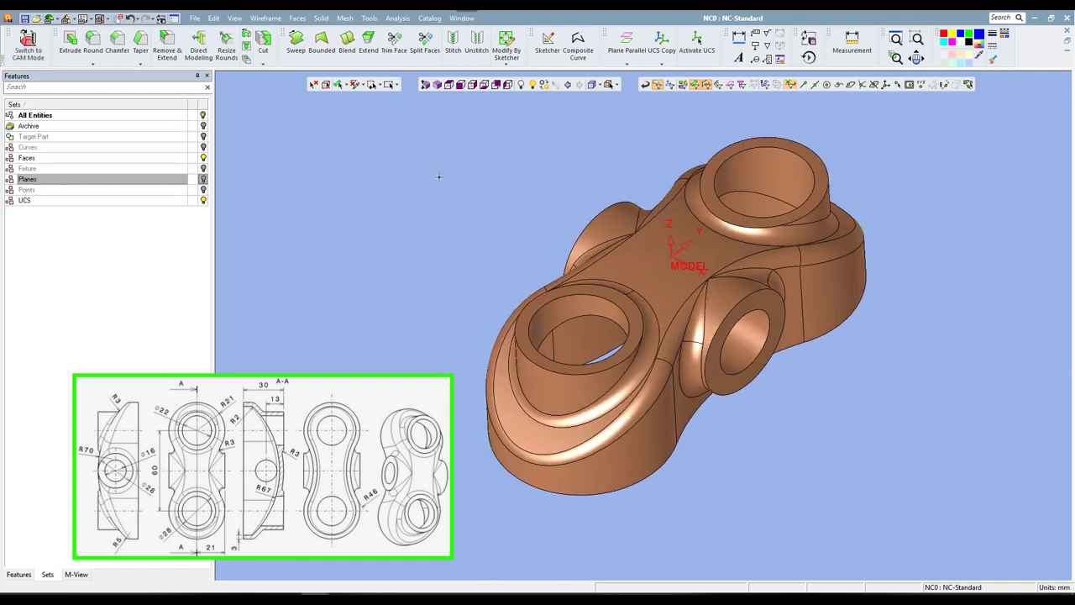
pyautogui.click(470, 90)
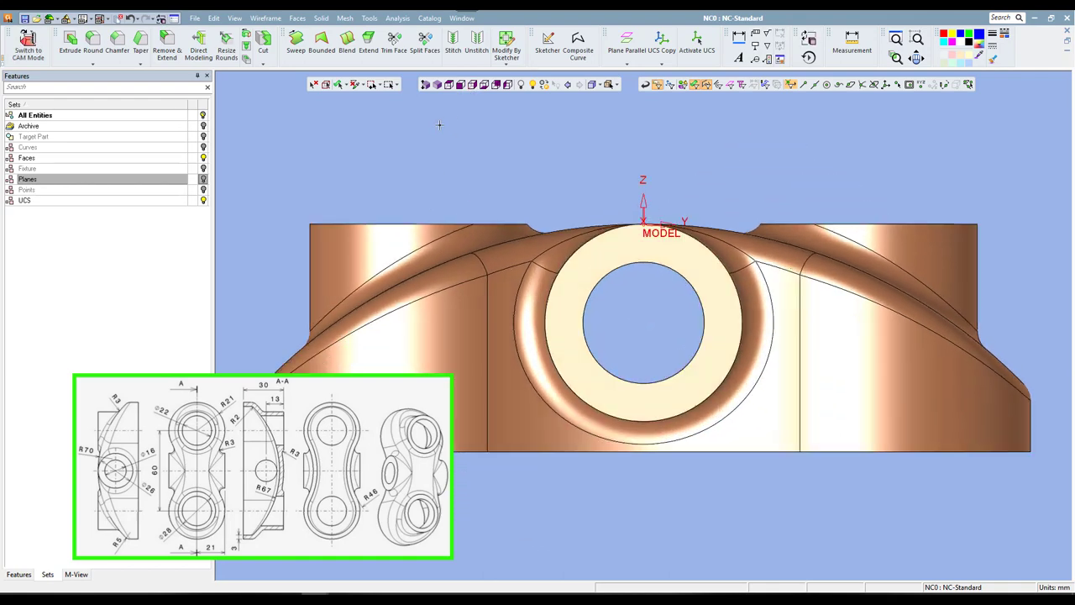
pyautogui.click(439, 88)
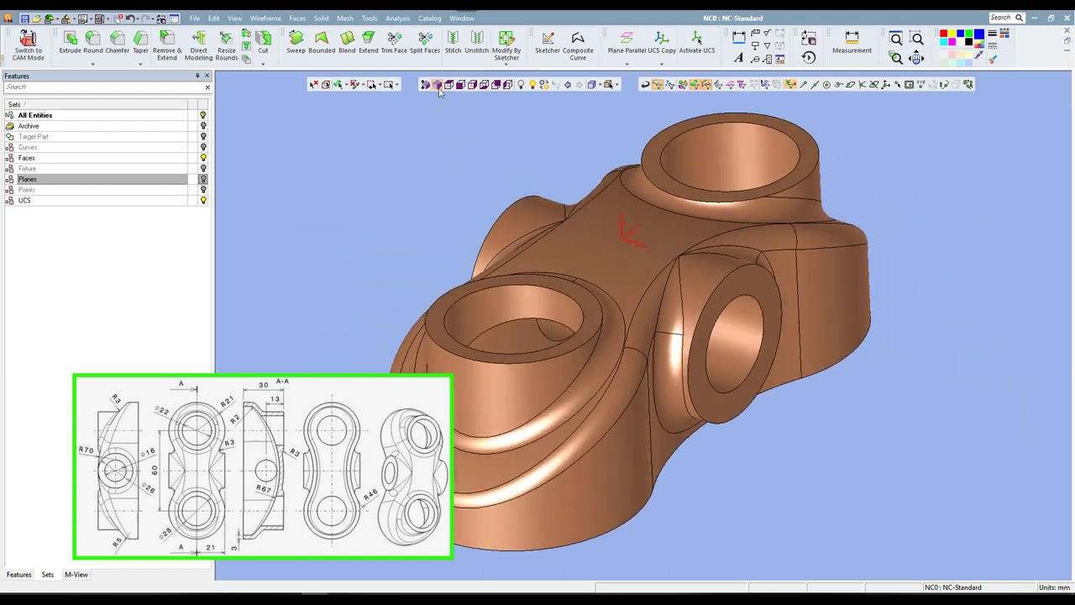
# Switch the bracket to CAM mode and refit it in an isometric view
pyautogui.click(28, 44)
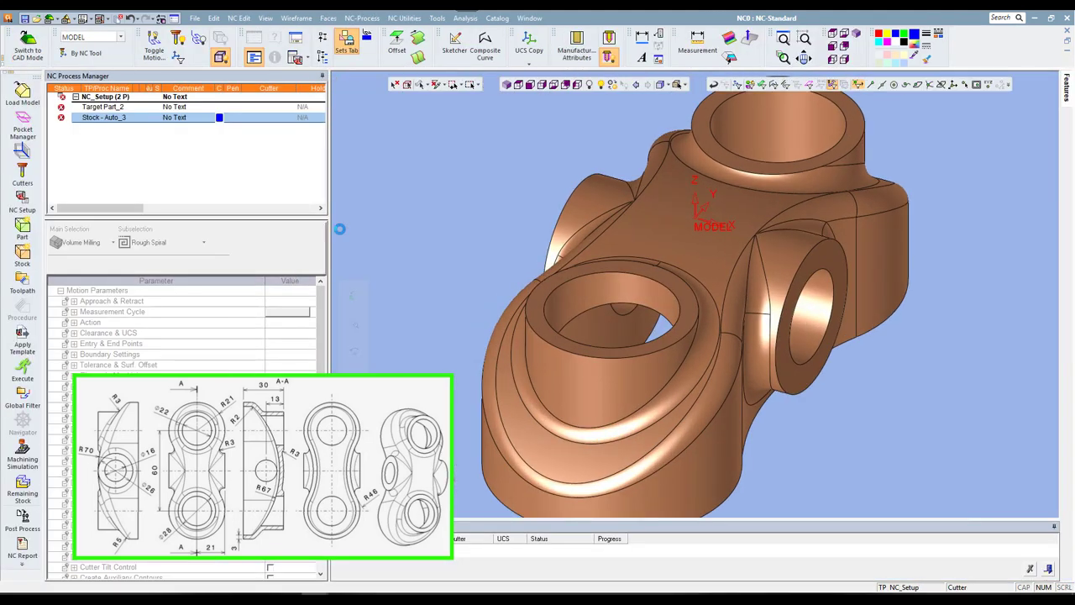
pyautogui.click(506, 84)
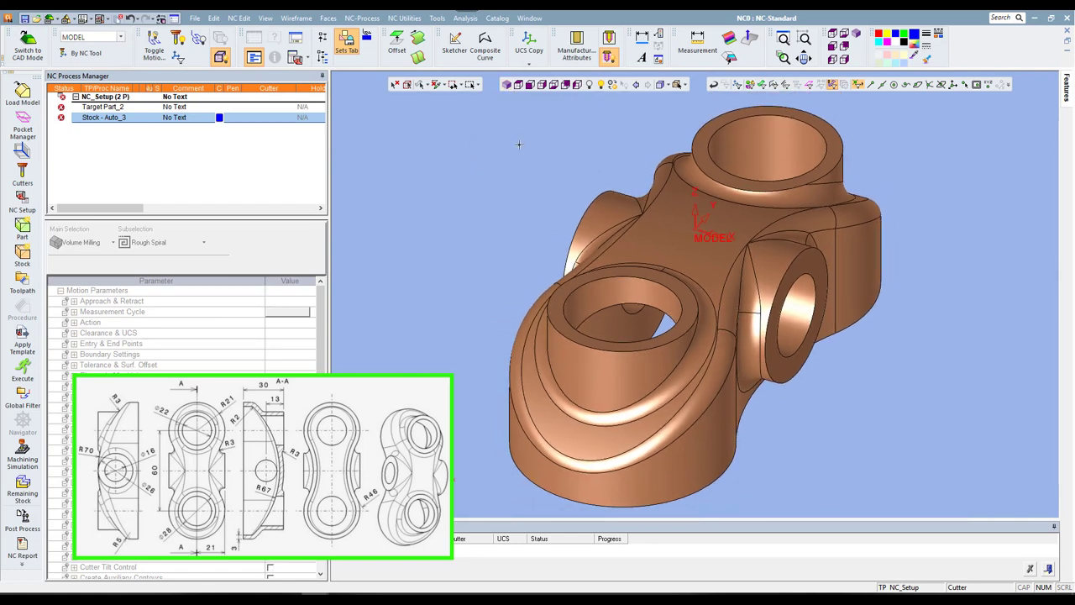